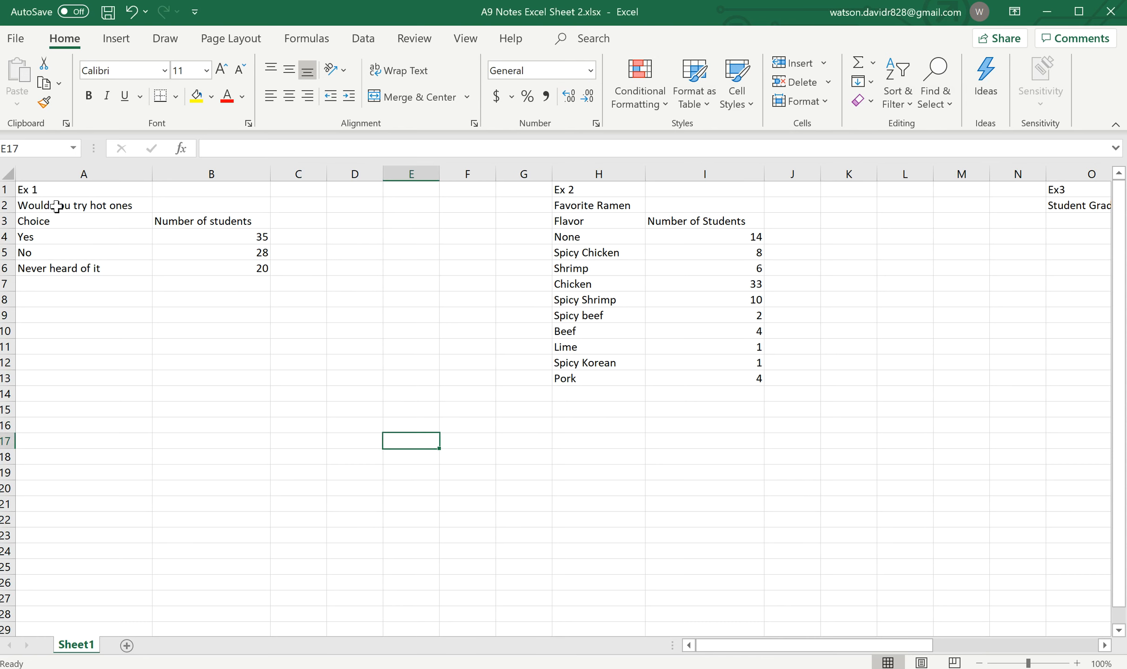
pyautogui.click(56, 206)
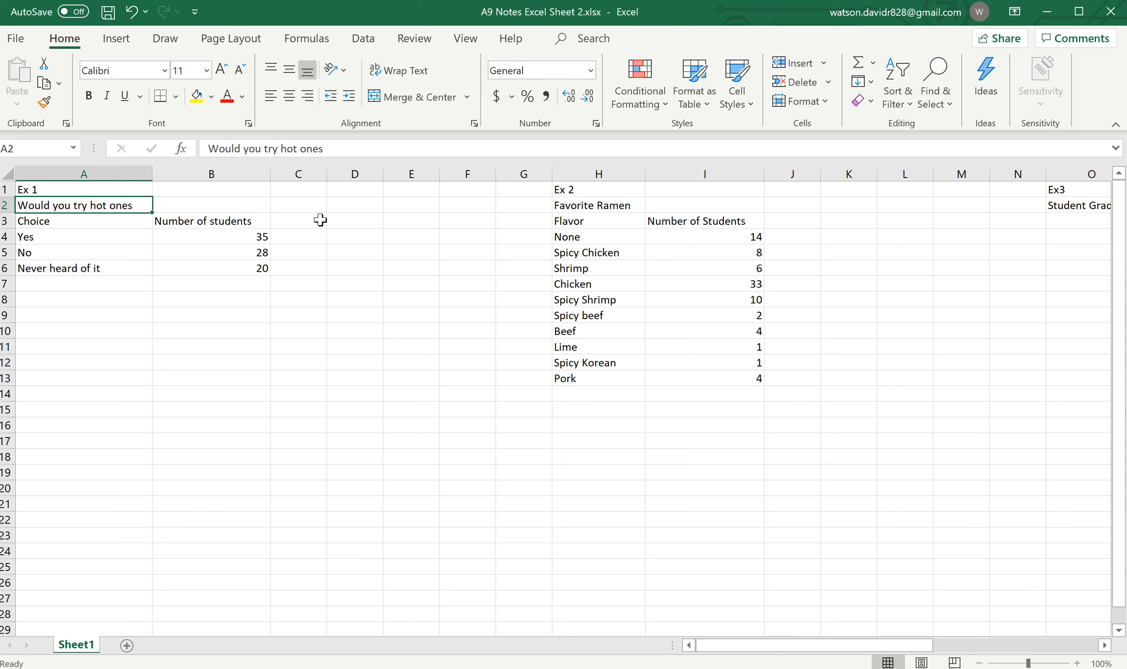
pyautogui.moveTo(67, 235); pyautogui.dragTo(217, 266)
pyautogui.click(342, 257)
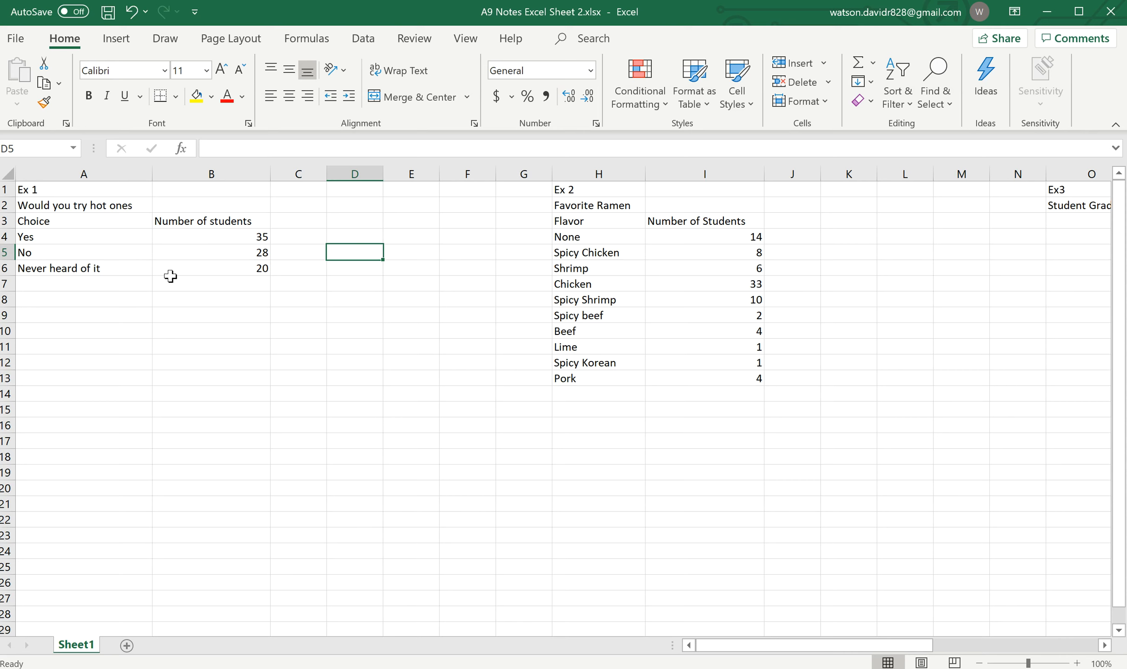
pyautogui.click(94, 237)
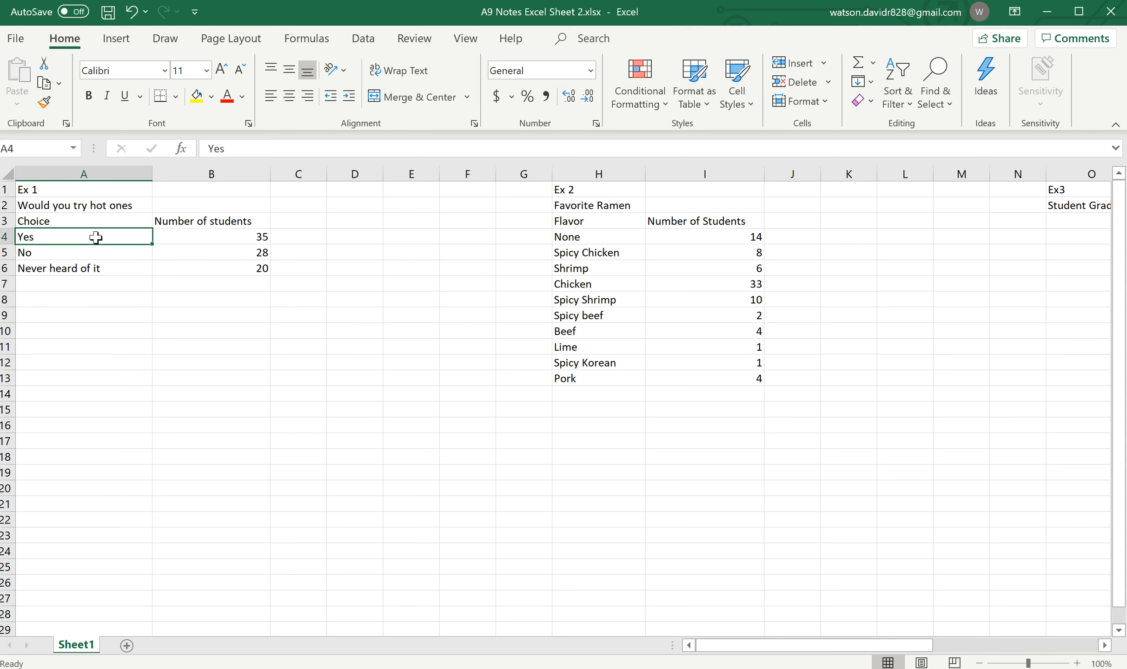
pyautogui.click(95, 254)
pyautogui.click(96, 268)
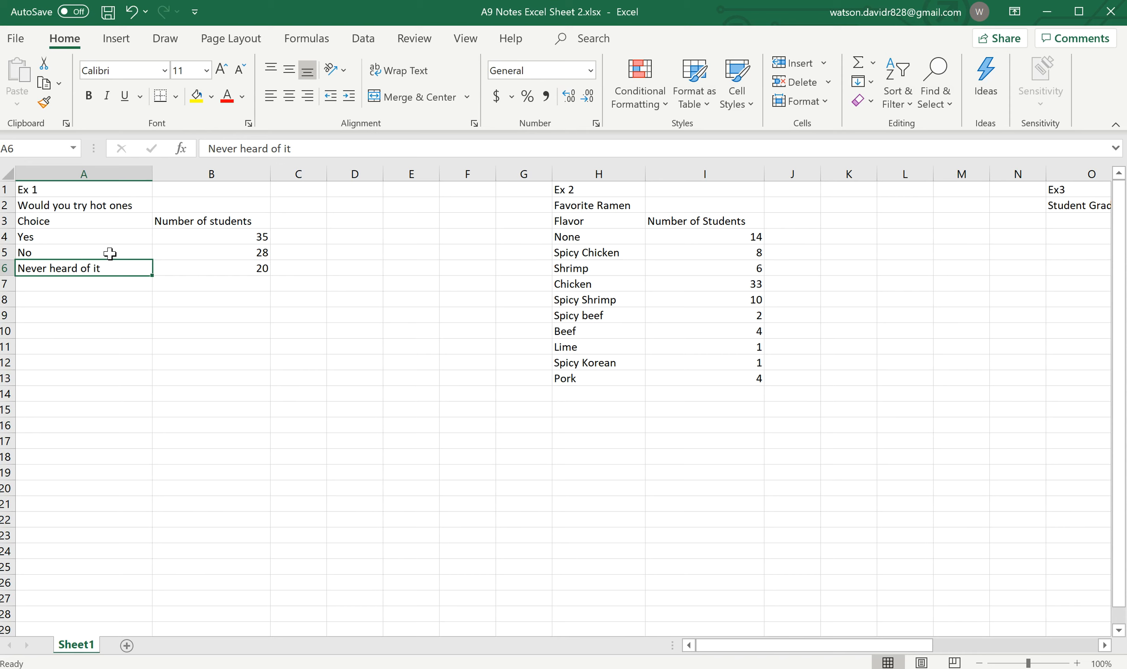
# - Insert a 2-D clustered column chart from A4:B6 and place it directly below the Ex 1 table
pyautogui.moveTo(78, 235); pyautogui.dragTo(206, 265)
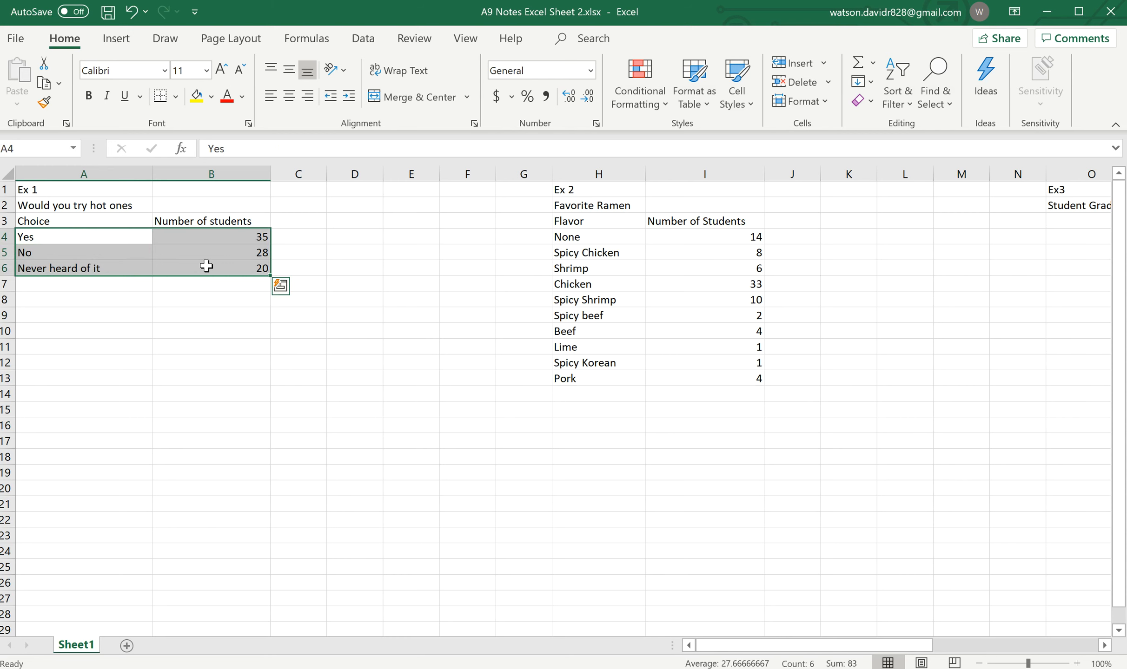
pyautogui.click(118, 40)
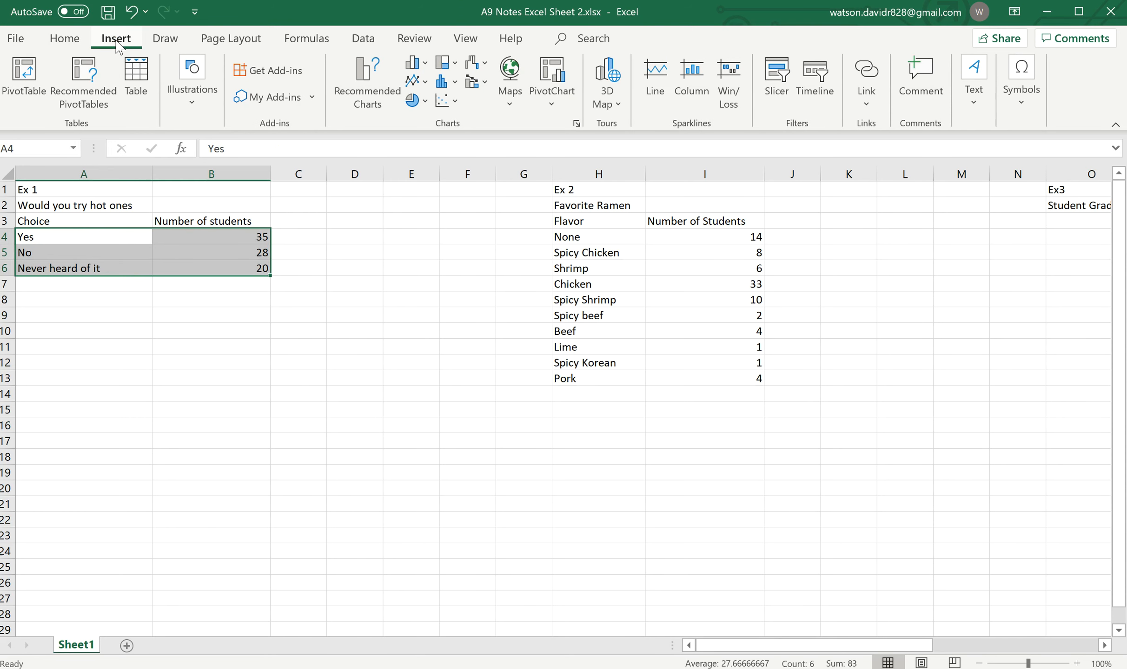
pyautogui.click(423, 70)
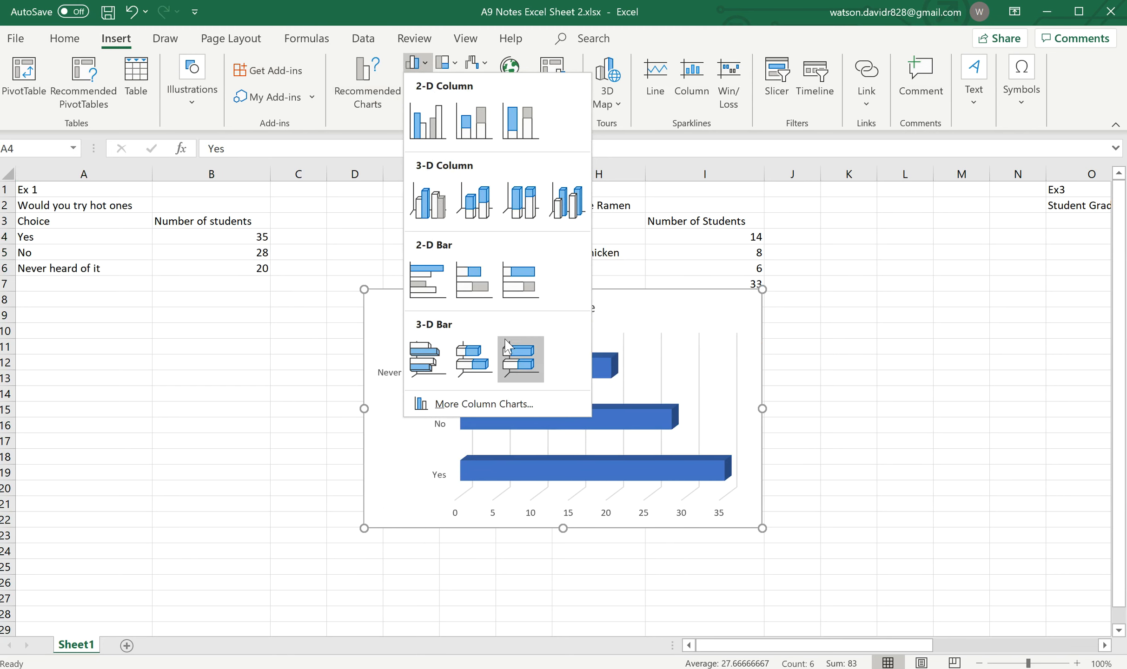
pyautogui.click(428, 125)
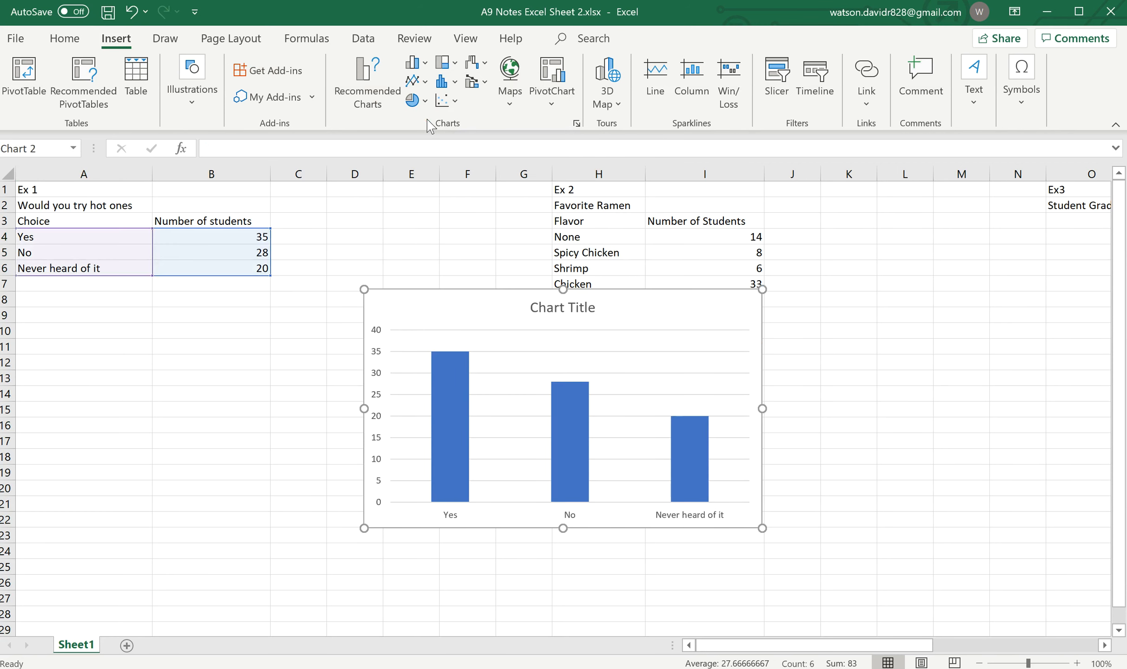
pyautogui.moveTo(470, 293); pyautogui.dragTo(127, 300)
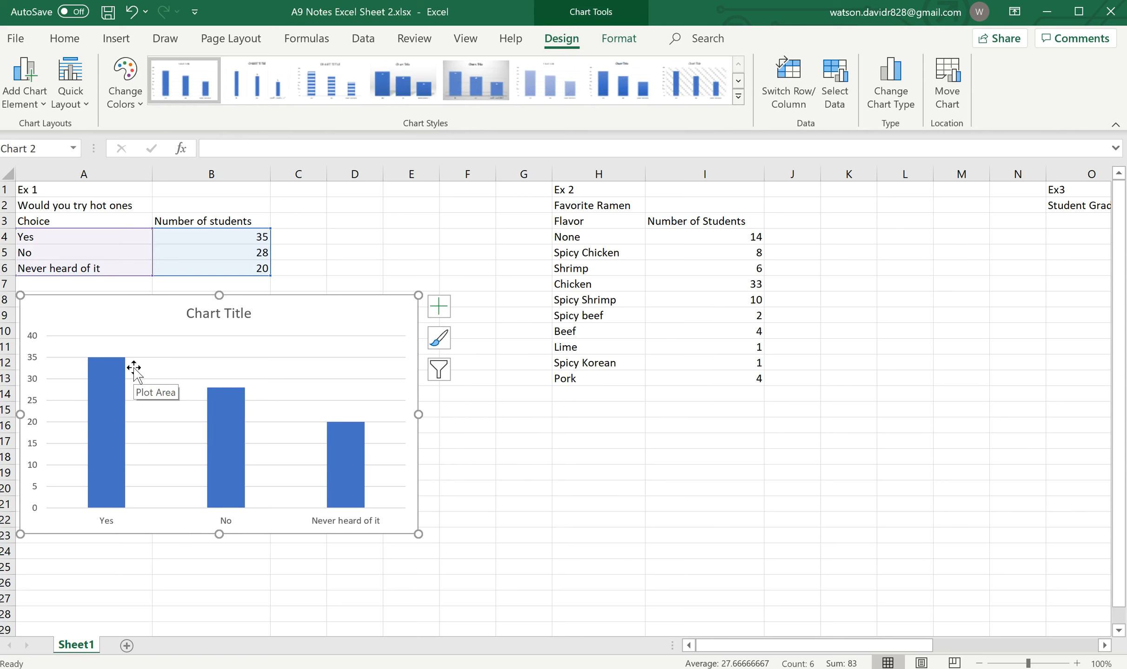
pyautogui.click(230, 313)
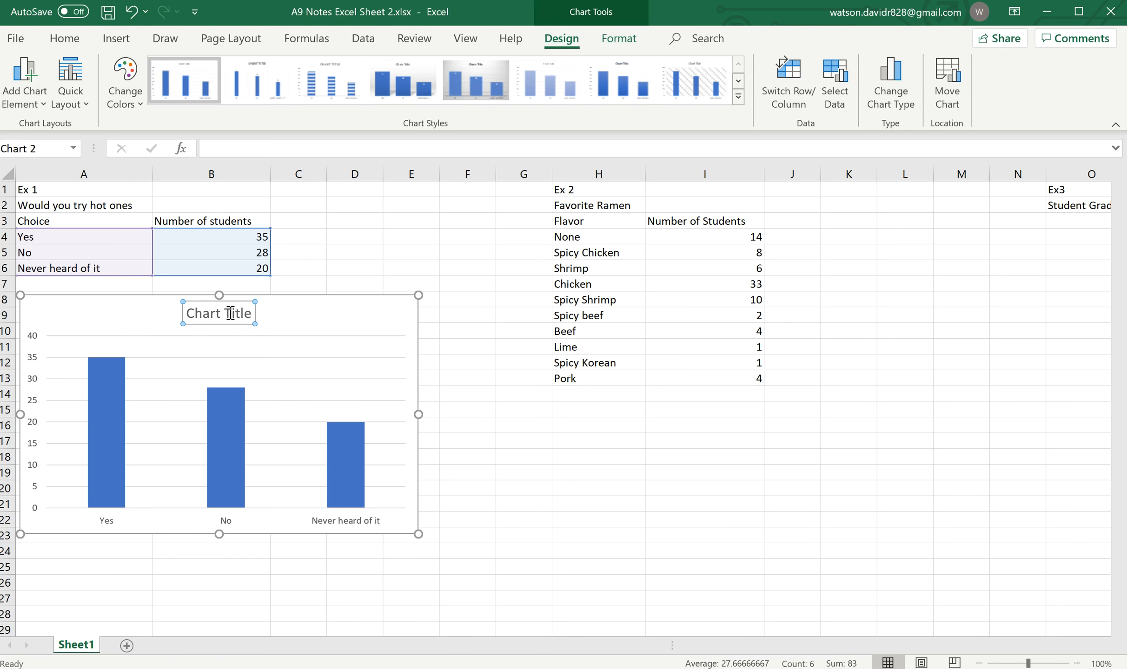
pyautogui.doubleClick(230, 313)
pyautogui.press('Escape')
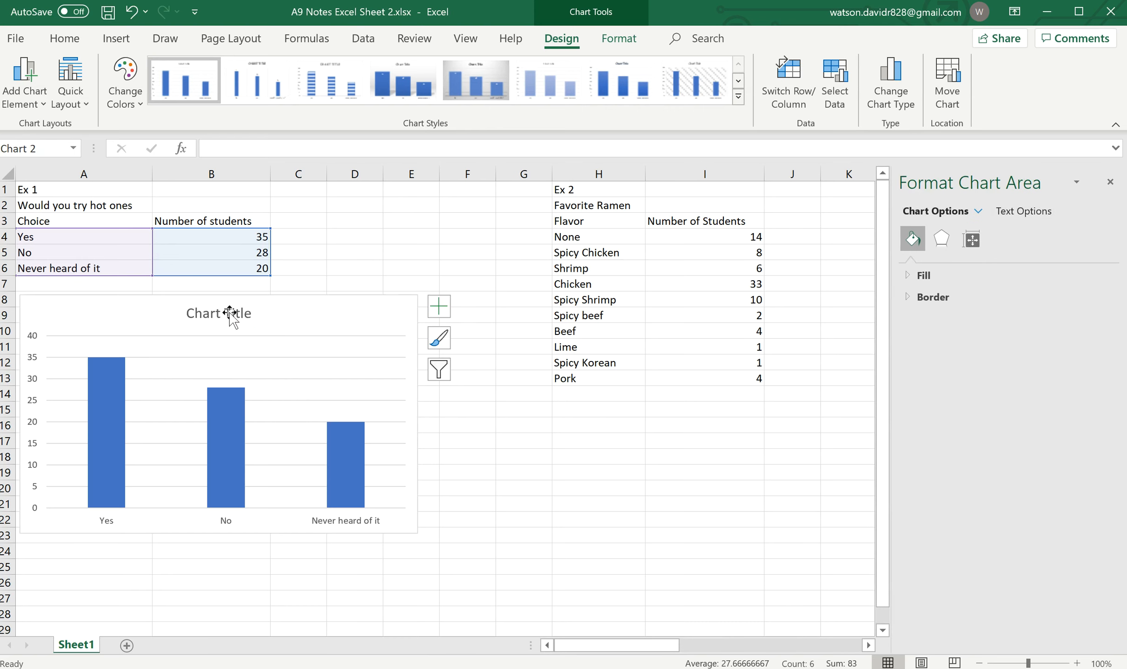
pyautogui.press('Delete')
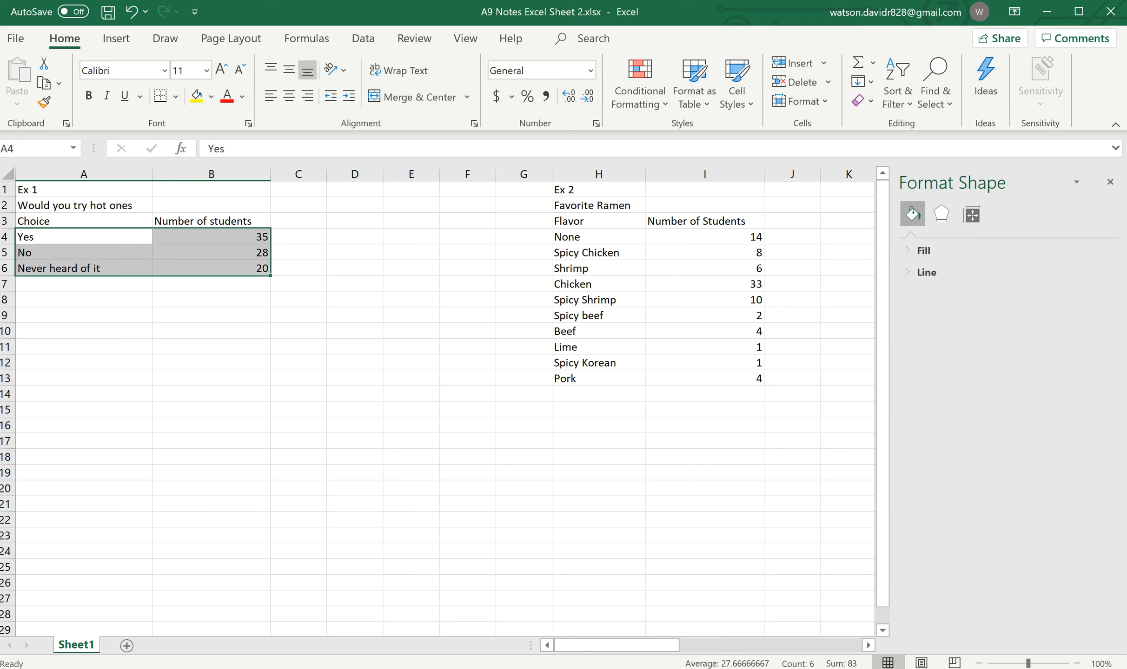
pyautogui.hotkey('ctrl', 'z')
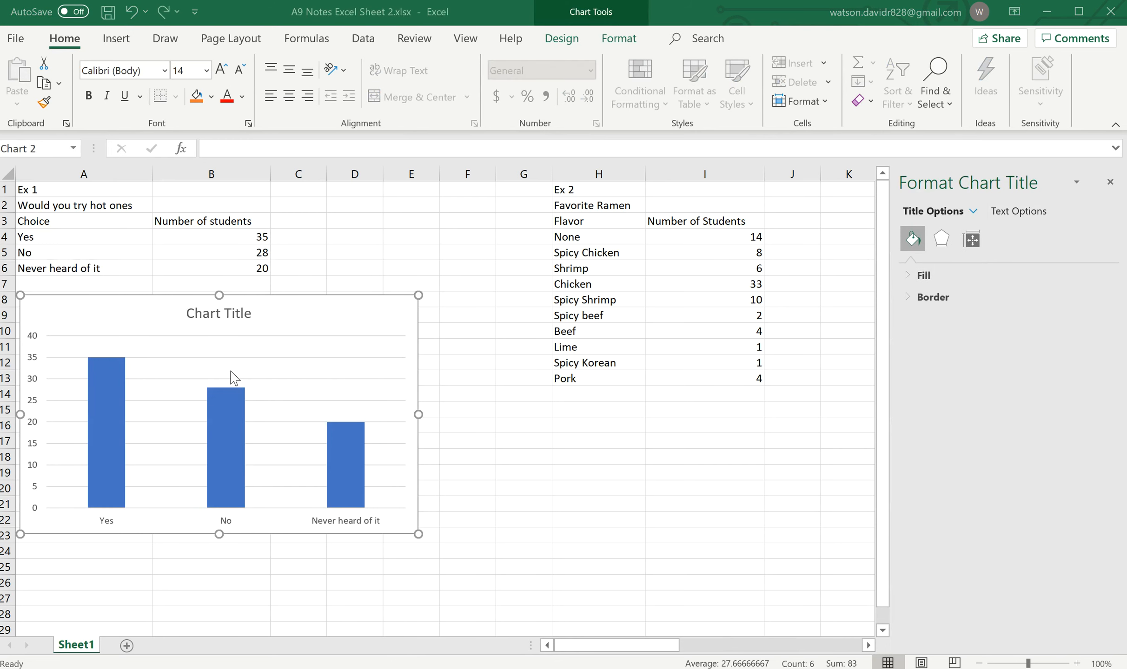
# - Replace the column chart's placeholder title with "Would You try Hot Ones?"
pyautogui.click(228, 314)
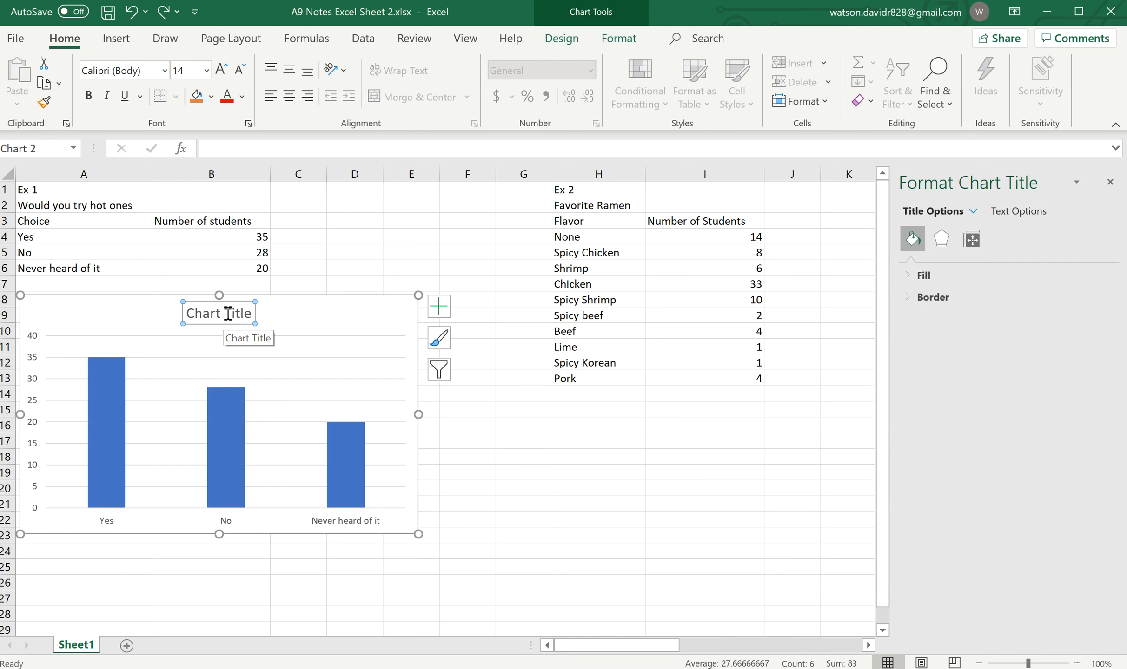
pyautogui.click(227, 314)
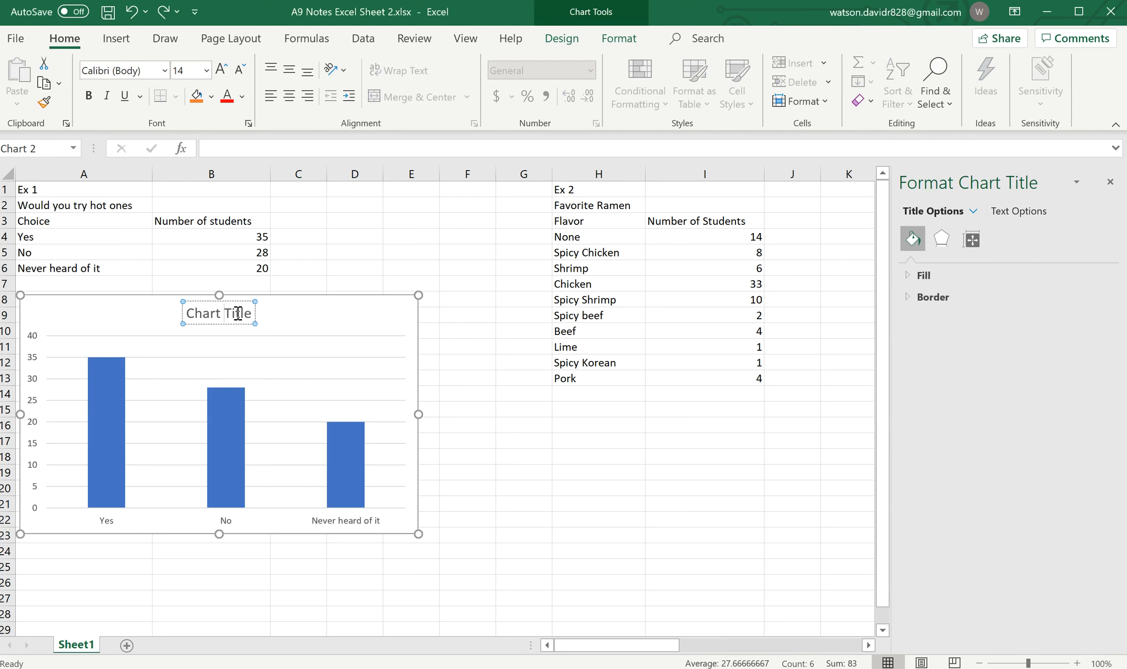
pyautogui.press('BackSpace')
pyautogui.press('BackSpace')
pyautogui.press('BackSpace')
pyautogui.press('BackSpace')
pyautogui.press('BackSpace')
pyautogui.press('BackSpace')
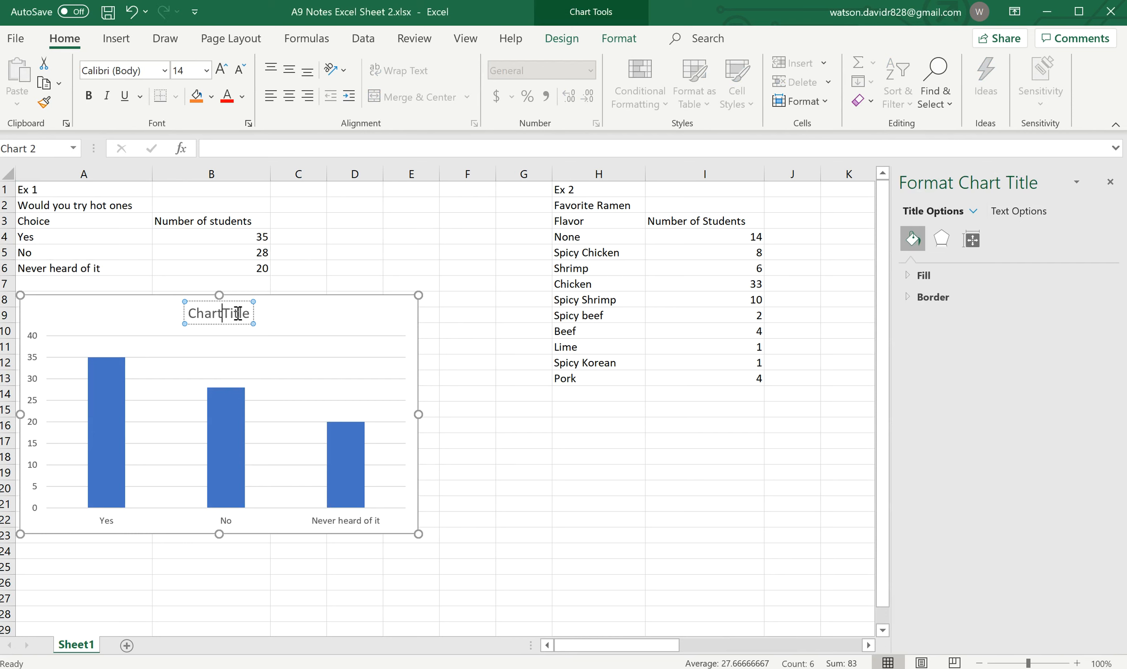
pyautogui.press('Delete')
pyautogui.press('Delete')
pyautogui.press('Delete')
pyautogui.press('Delete')
pyautogui.press('Delete')
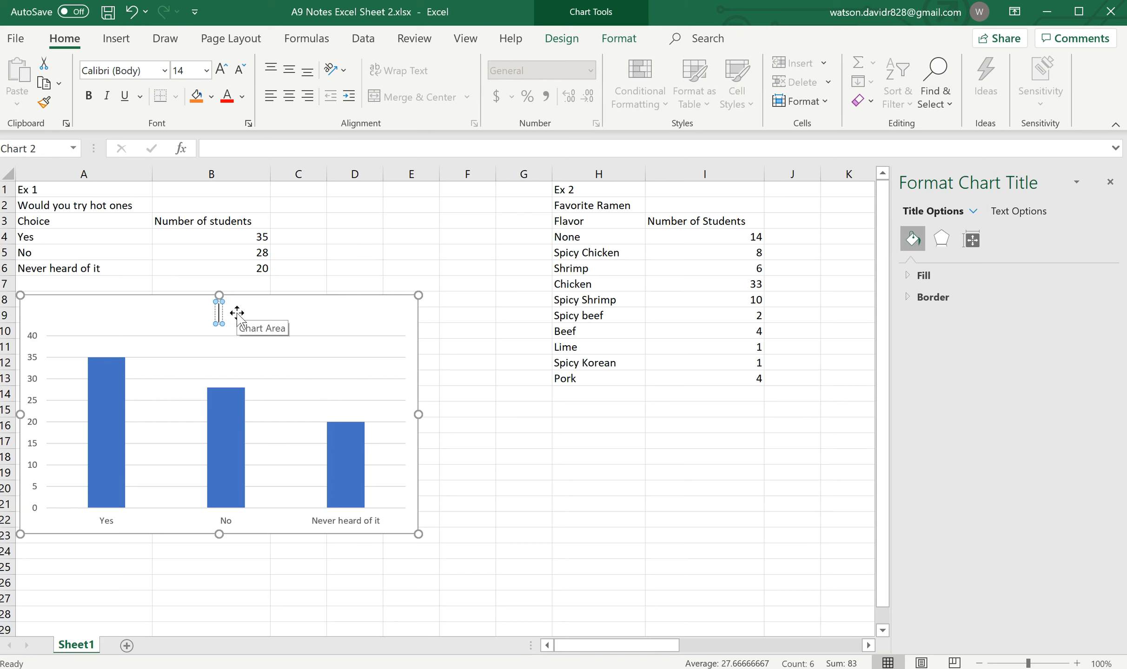
pyautogui.write('Would')
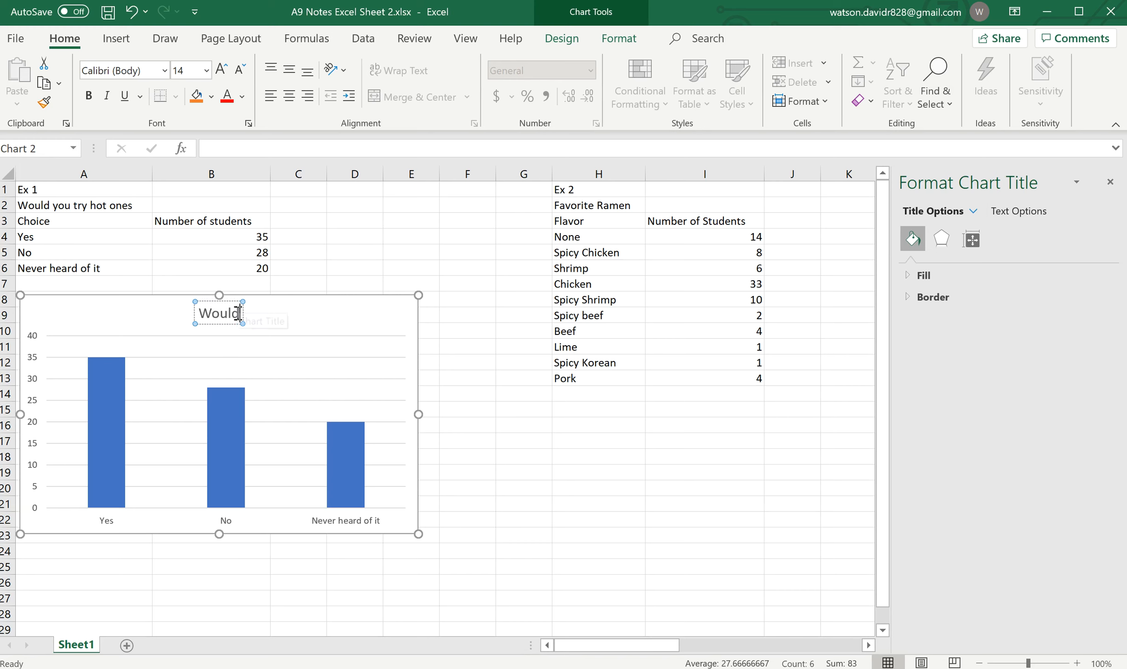
pyautogui.write(' You')
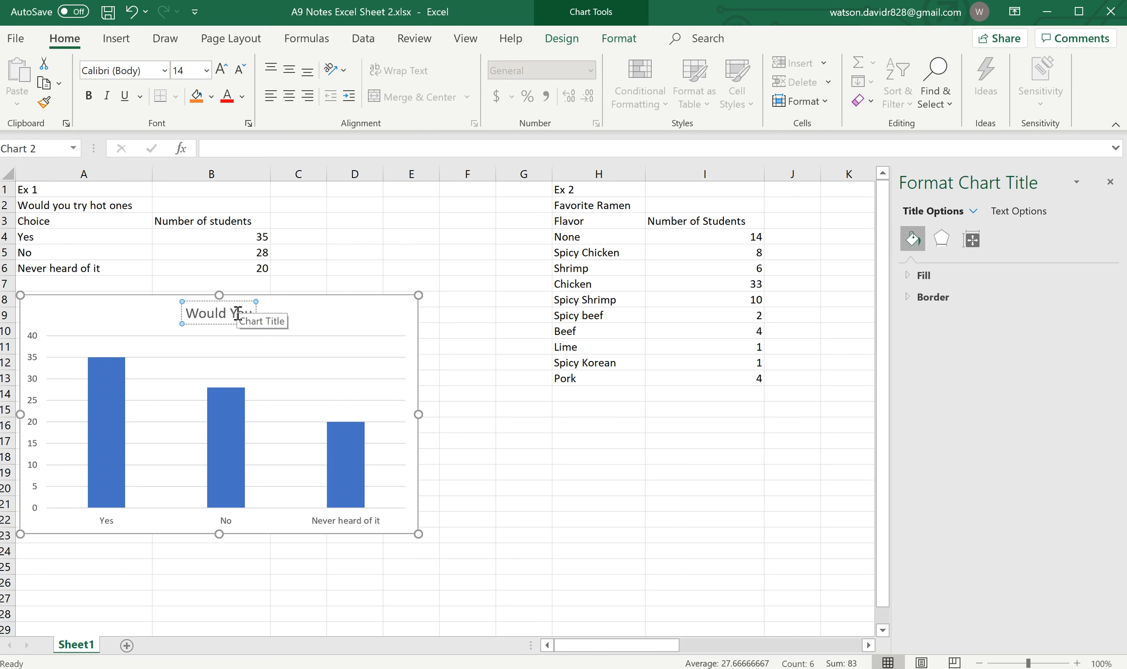
pyautogui.write(' try hot')
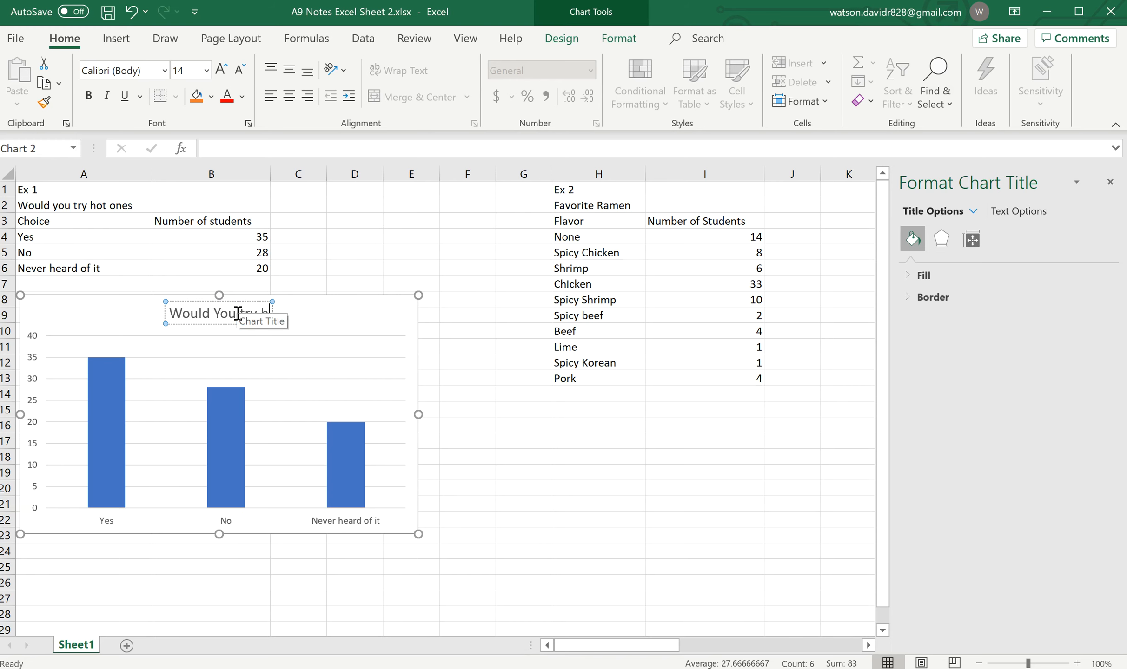
pyautogui.press('BackSpace')
pyautogui.press('BackSpace')
pyautogui.press('BackSpace')
pyautogui.press('BackSpace')
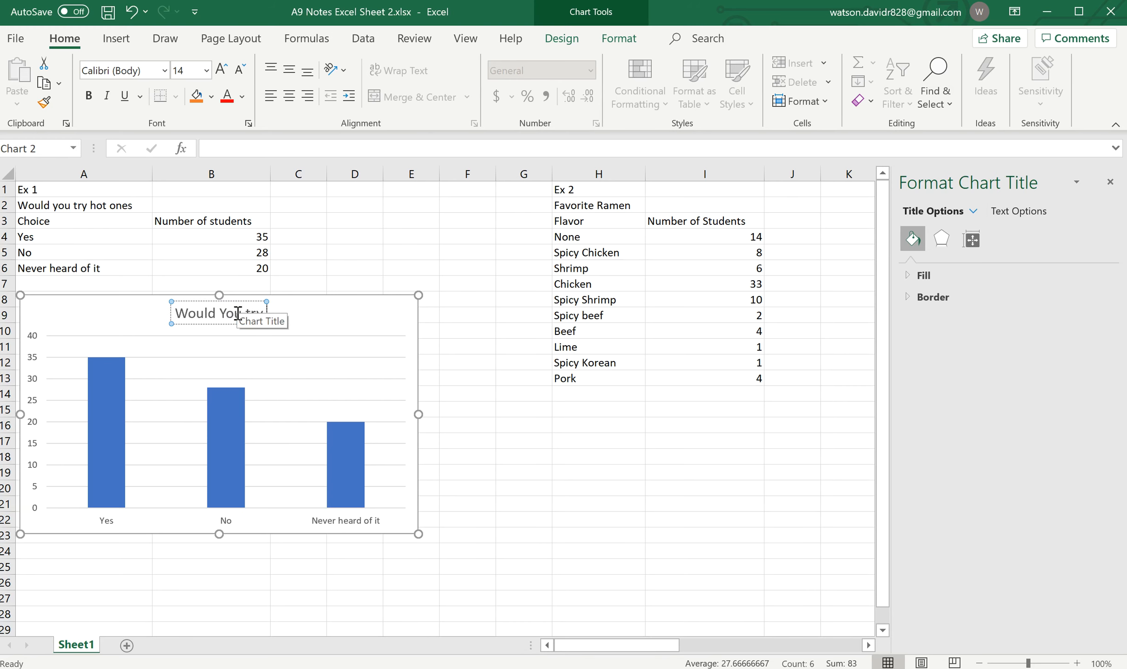
pyautogui.write('Hot O')
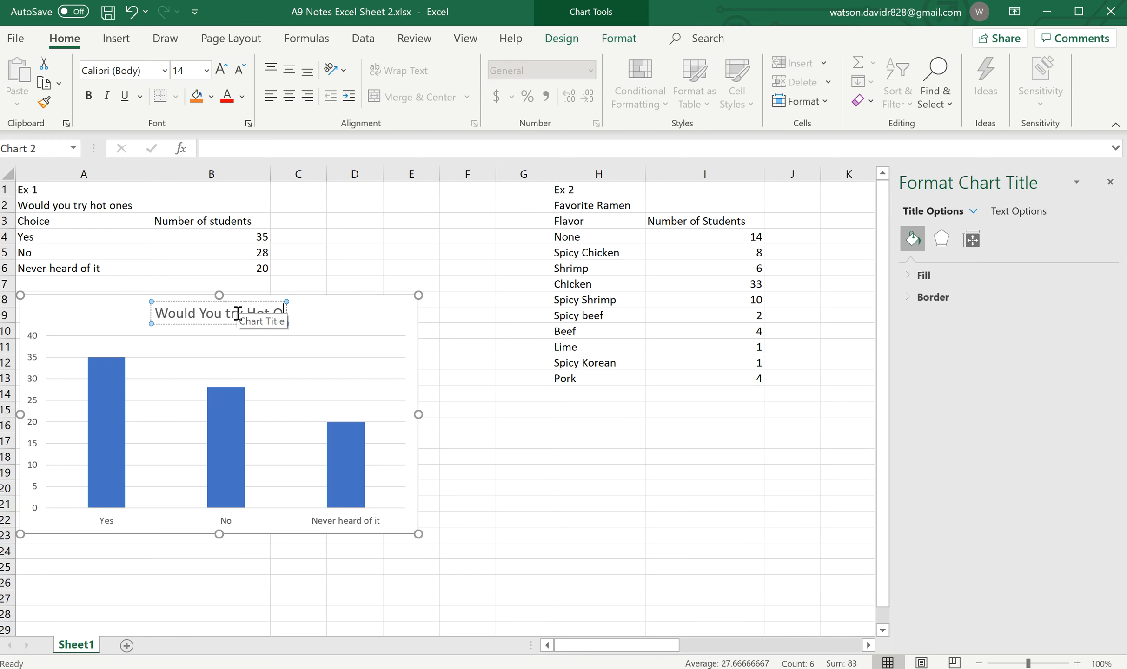
pyautogui.write('nes?')
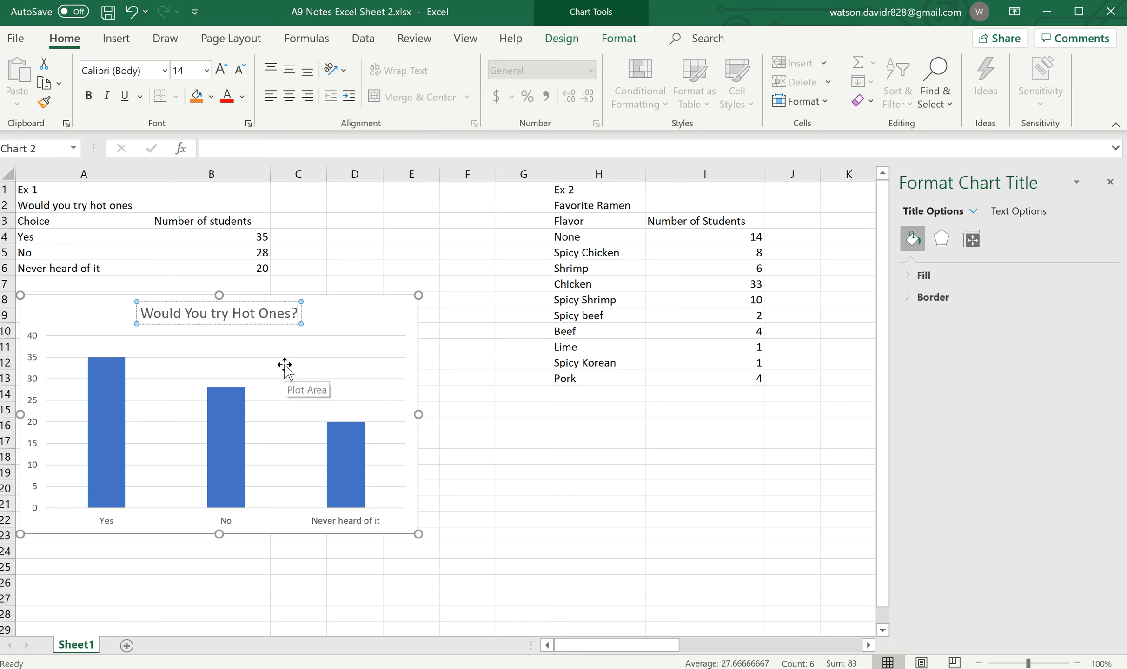
pyautogui.click(329, 321)
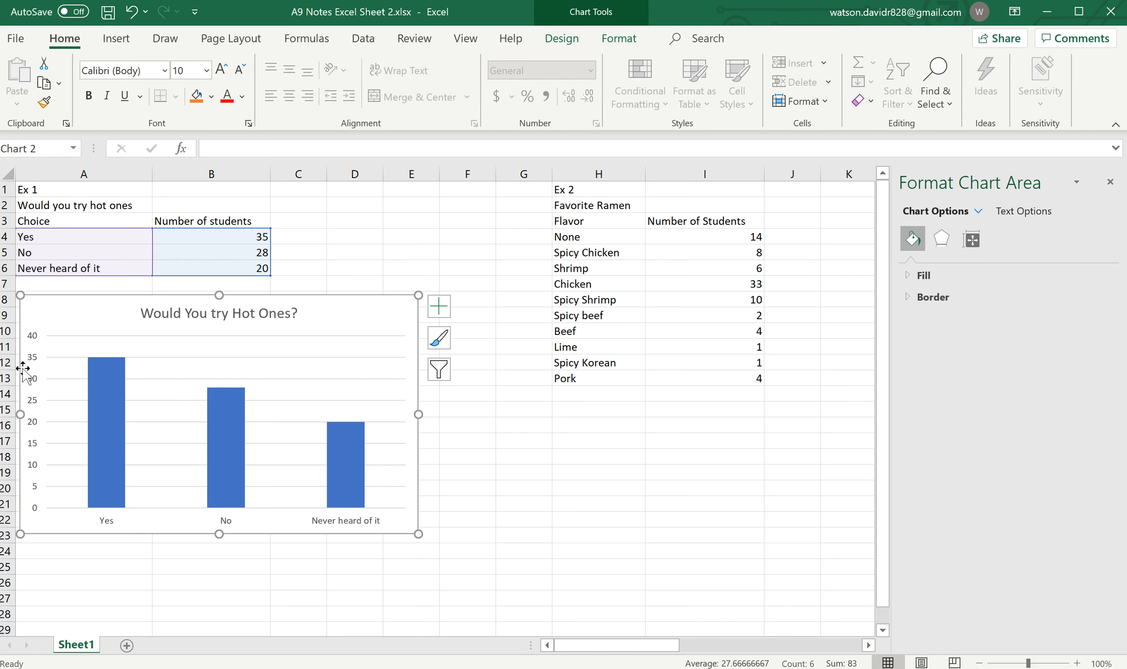
# - Add axis titles to the column chart and set the vertical axis title to "Number of Students"
pyautogui.click(440, 309)
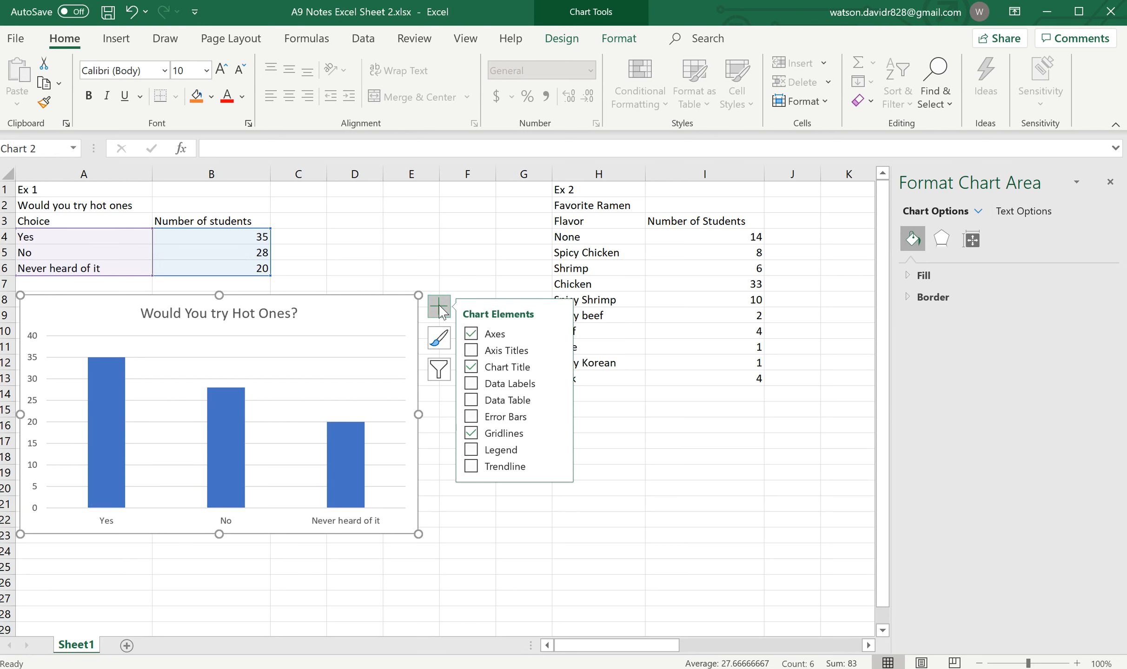
pyautogui.click(474, 352)
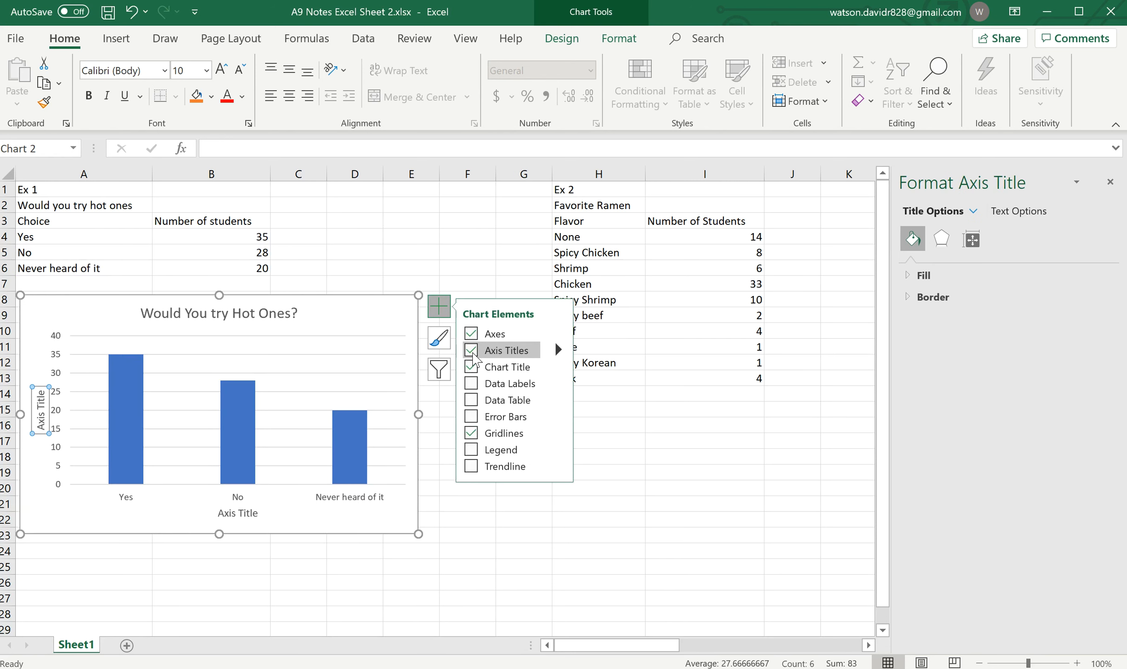
pyautogui.click(46, 415)
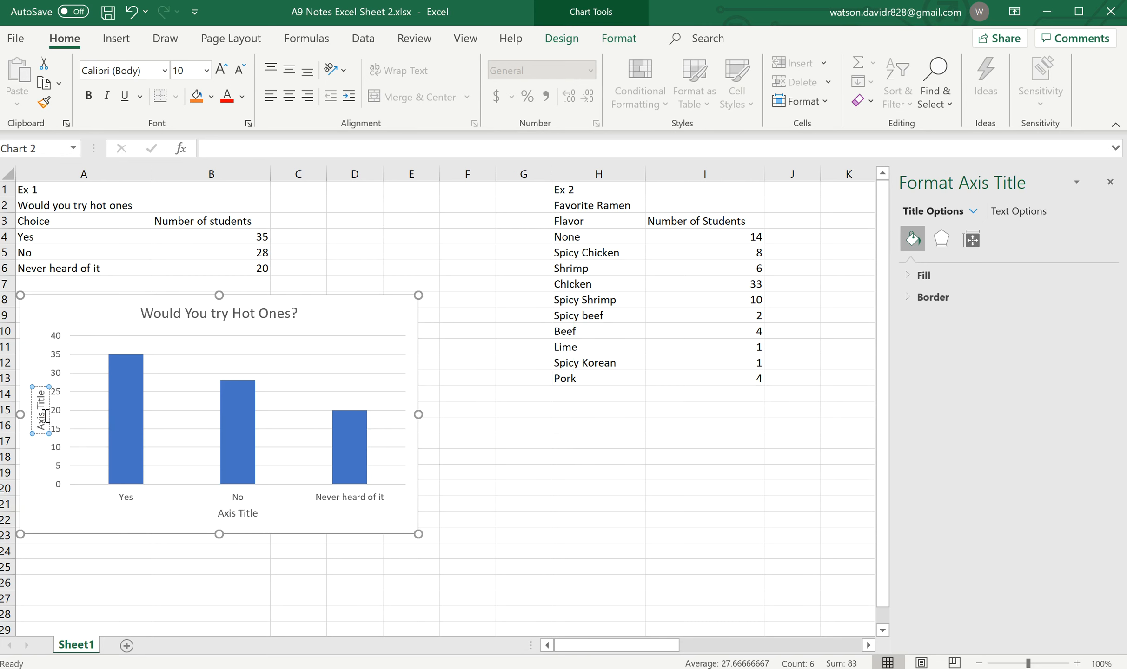
pyautogui.press('BackSpace')
pyautogui.press('BackSpace')
pyautogui.press('BackSpace')
pyautogui.press('BackSpace')
pyautogui.press('BackSpace')
pyautogui.press('BackSpace')
pyautogui.press('BackSpace')
pyautogui.press('BackSpace')
pyautogui.press('BackSpace')
pyautogui.press('BackSpace')
pyautogui.press('Delete')
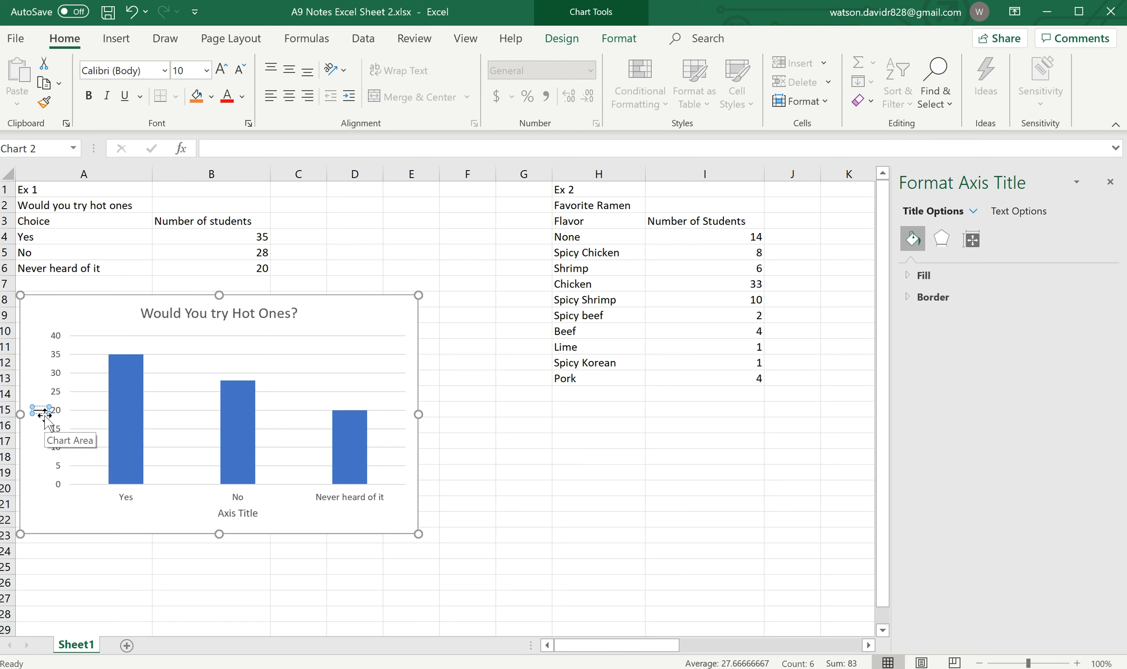
pyautogui.write('Number of')
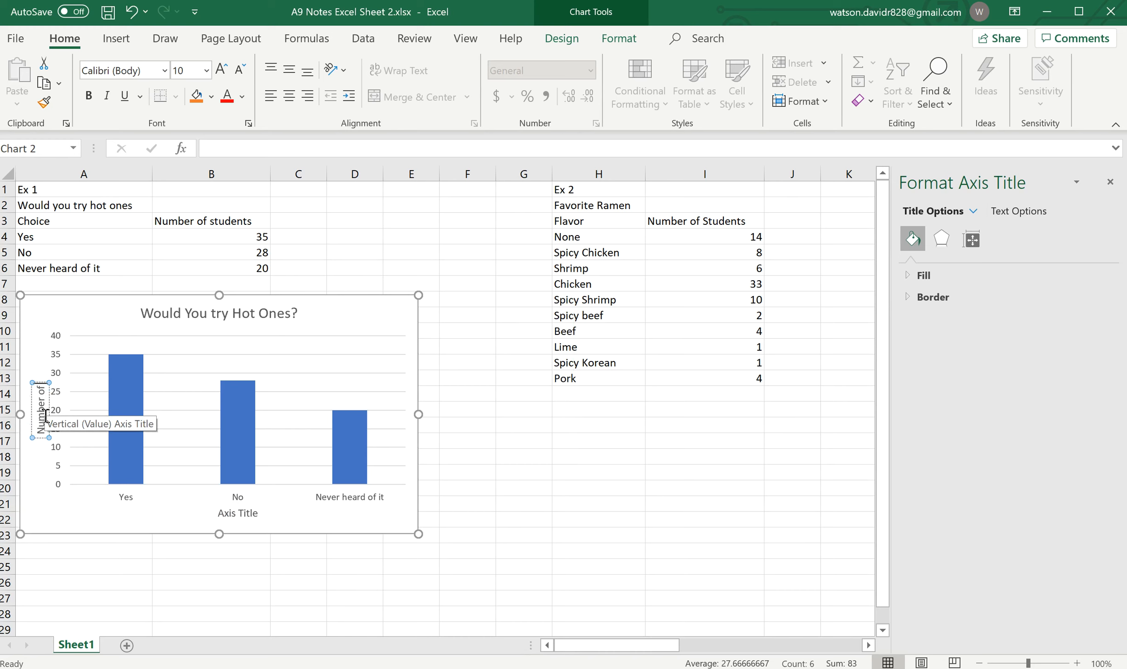
pyautogui.write(' Students')
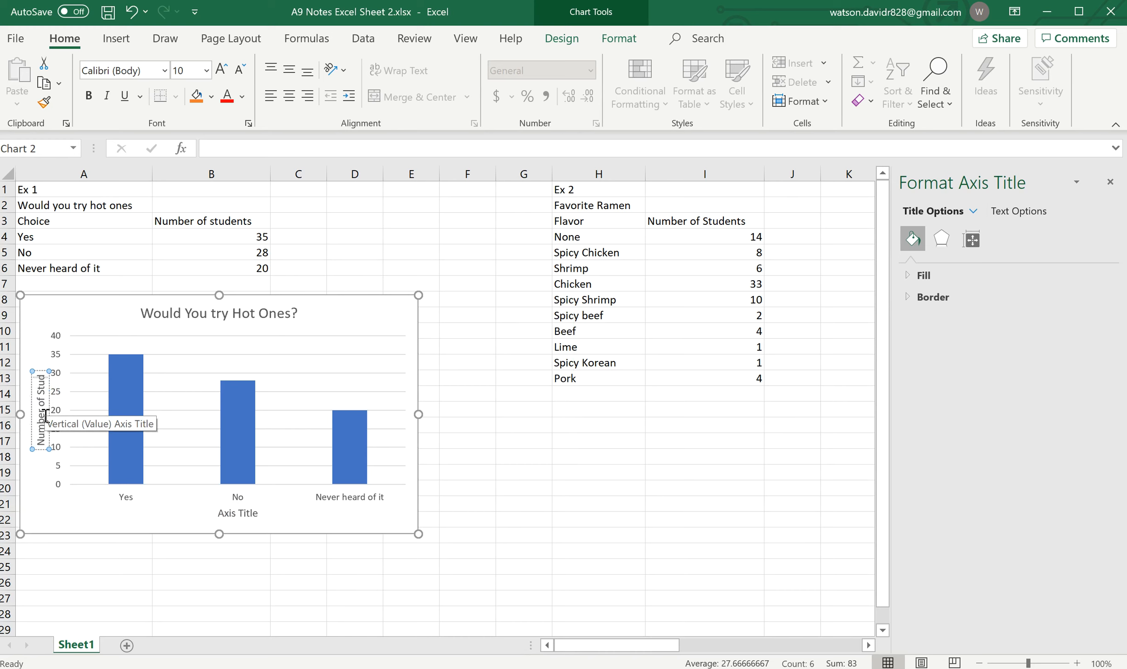
# - Set the column chart's horizontal axis title to "Choices"
pyautogui.click(237, 512)
pyautogui.press('BackSpace')
pyautogui.press('BackSpace')
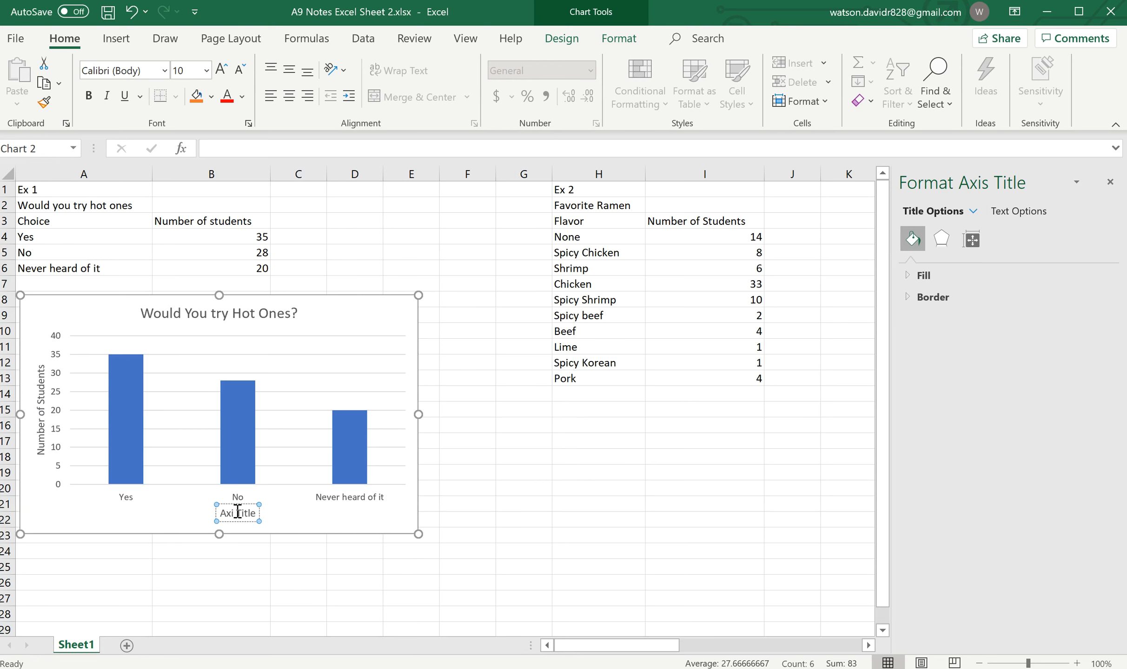
pyautogui.press('BackSpace')
pyautogui.press('BackSpace')
pyautogui.press('Delete')
pyautogui.press('Delete')
pyautogui.press('Delete')
pyautogui.press('Delete')
pyautogui.press('Delete')
pyautogui.press('Delete')
pyautogui.write('Choices')
pyautogui.click(311, 515)
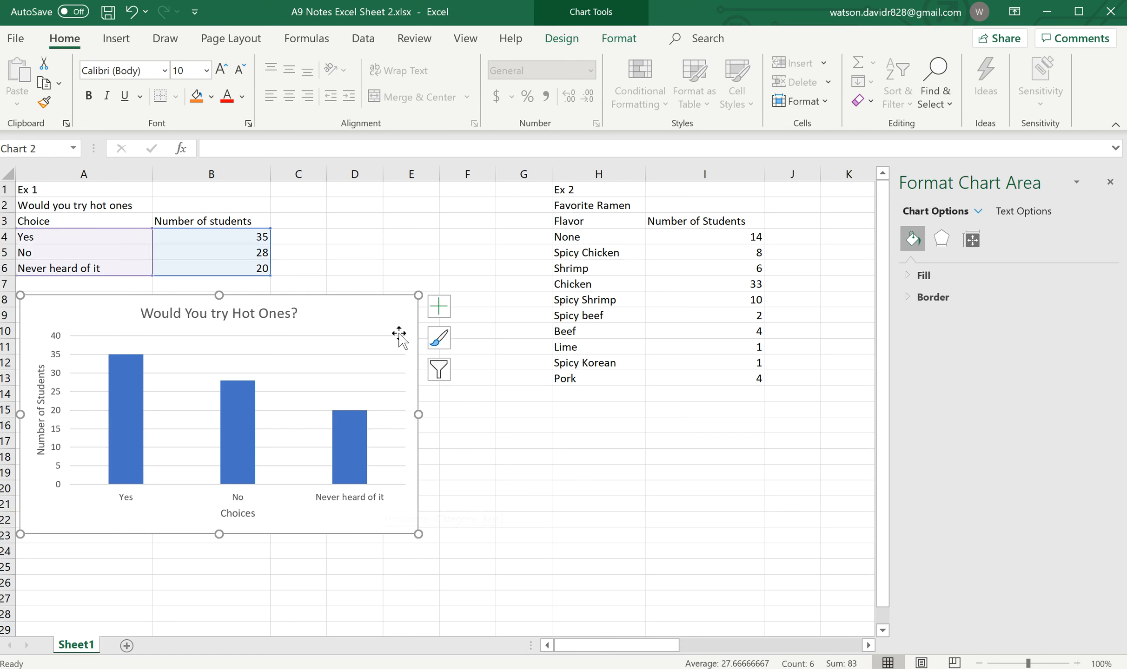
pyautogui.click(439, 308)
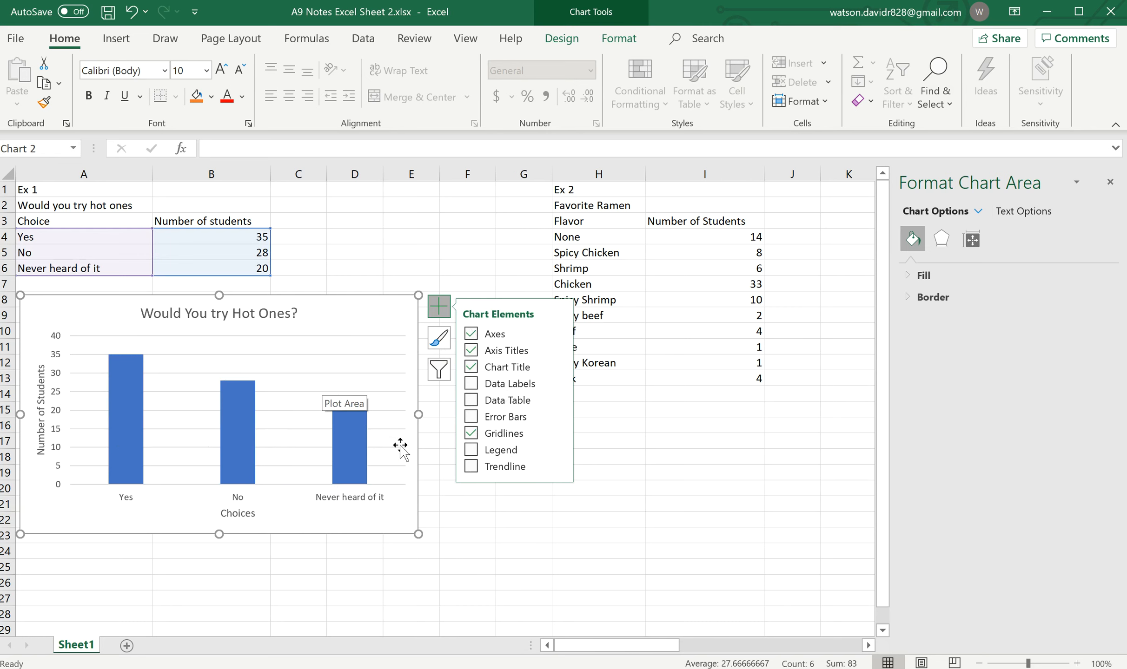
pyautogui.click(526, 523)
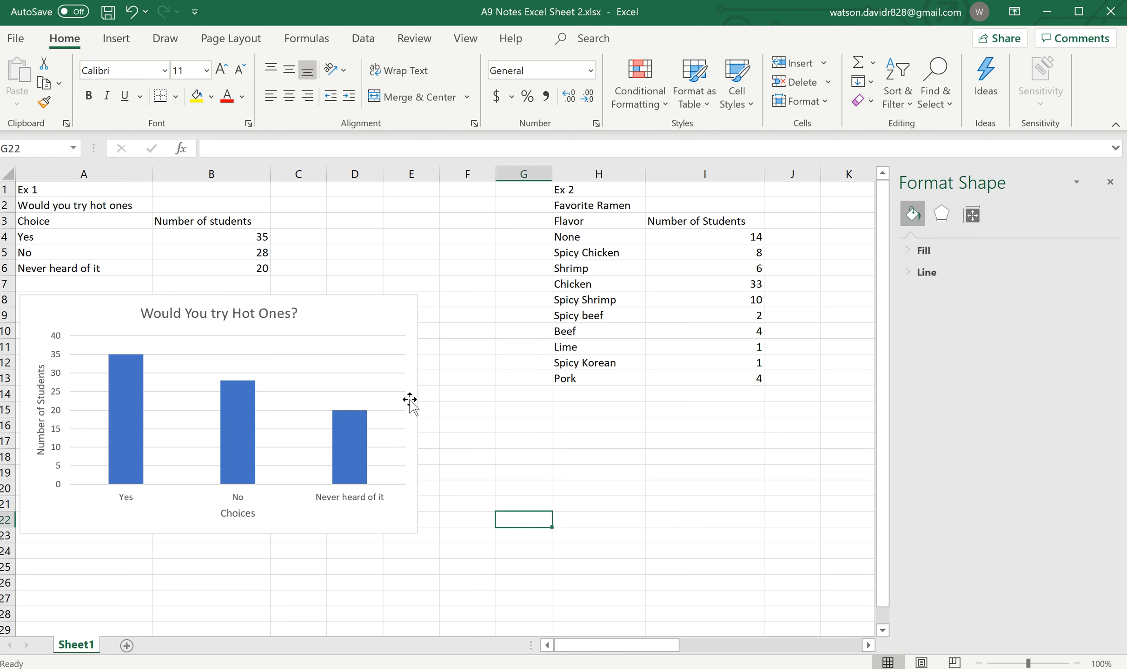
# - Insert a 2-D pie chart from A4:B6 and place it directly below the hot ones column chart
pyautogui.click(94, 239)
pyautogui.moveTo(95, 238); pyautogui.dragTo(206, 268)
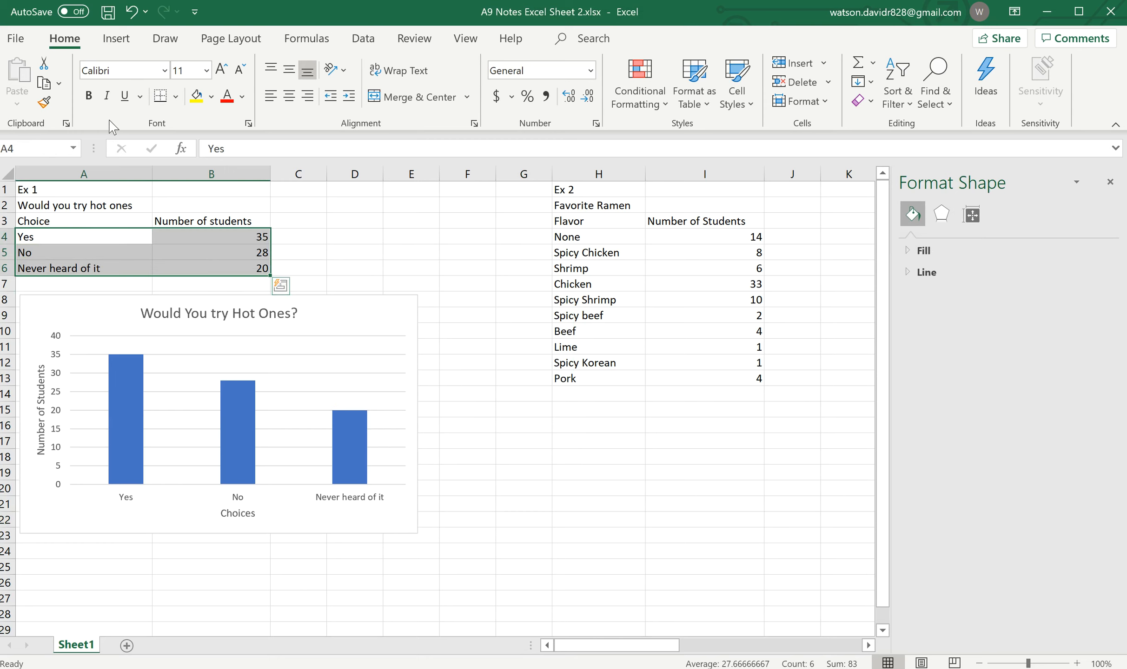
pyautogui.click(114, 40)
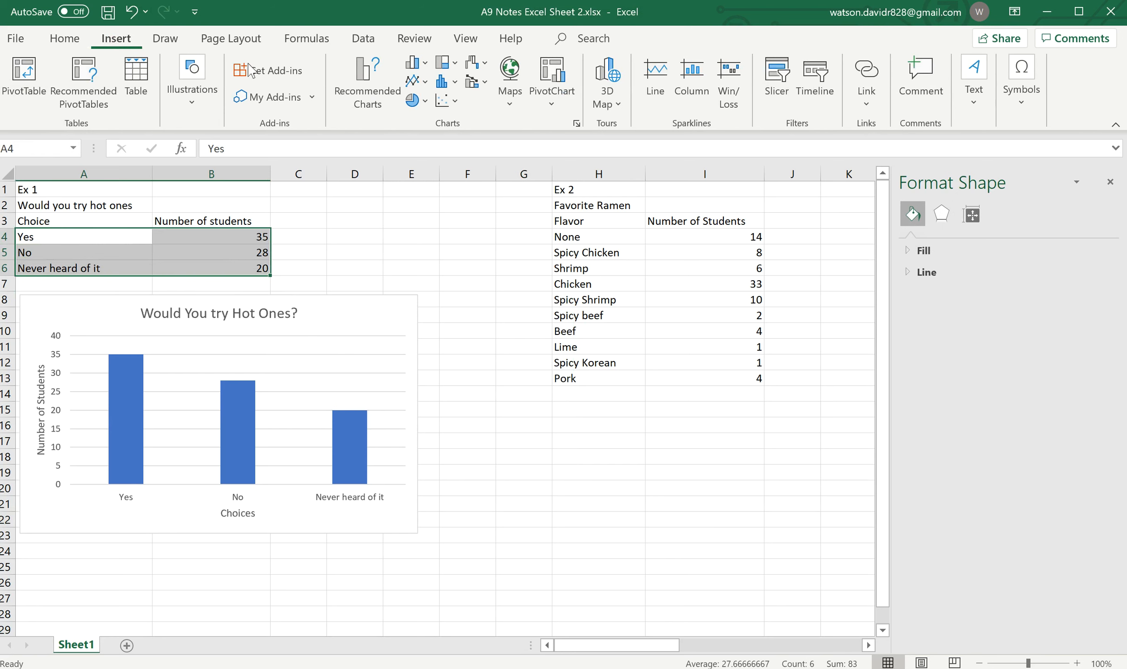
pyautogui.click(415, 103)
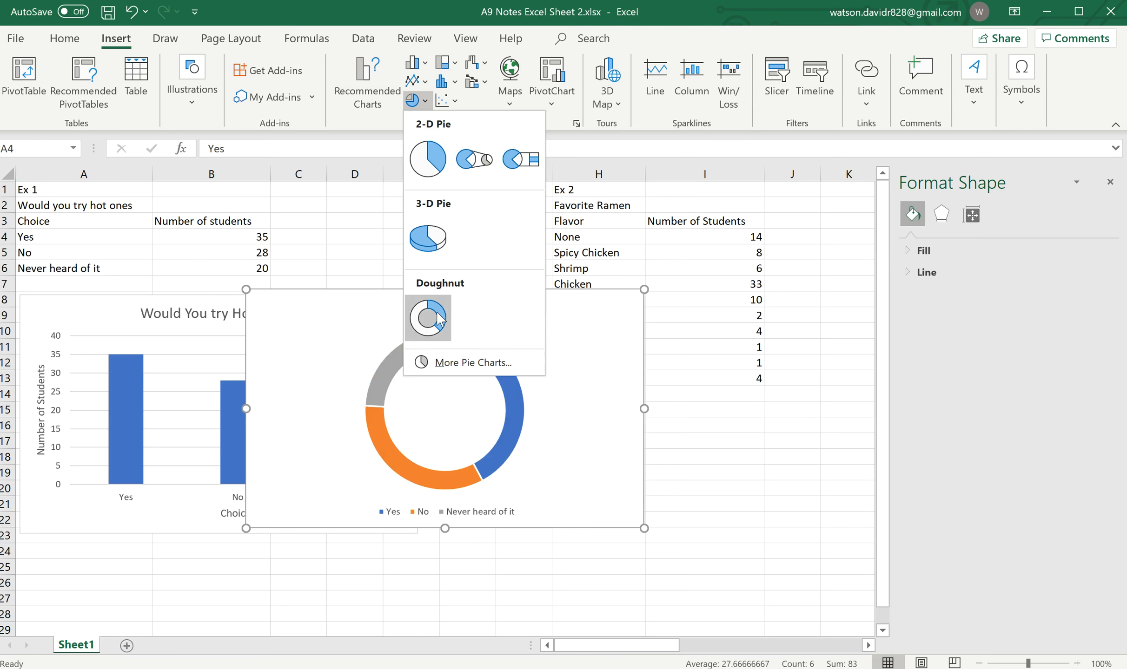
pyautogui.click(427, 160)
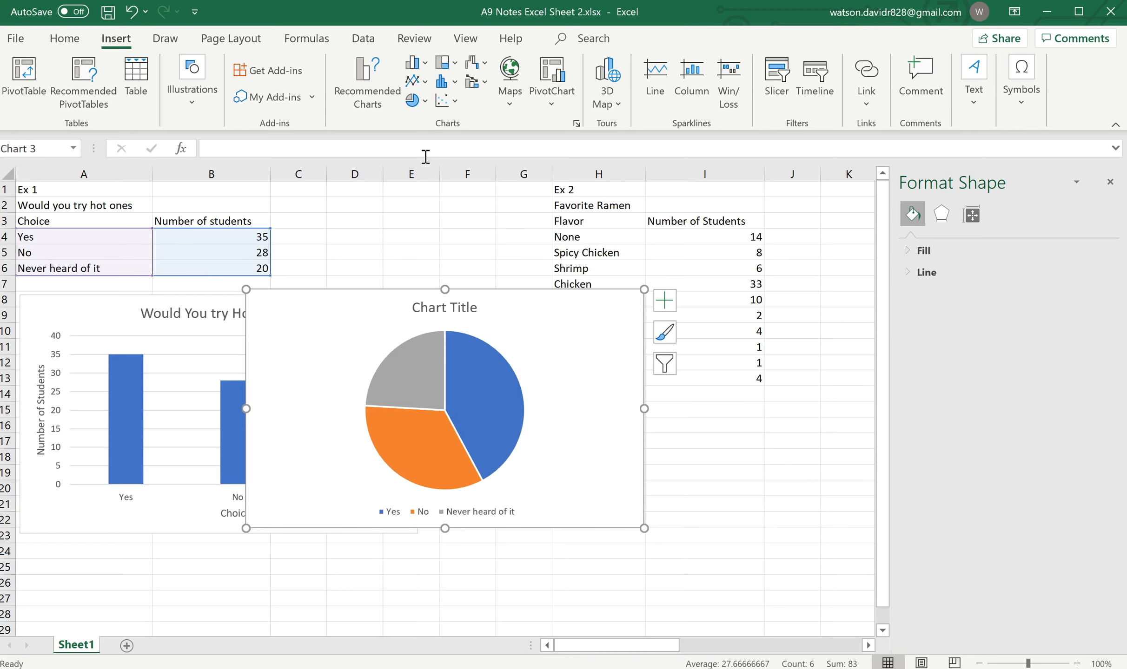
pyautogui.scroll(-1, 475, 244)
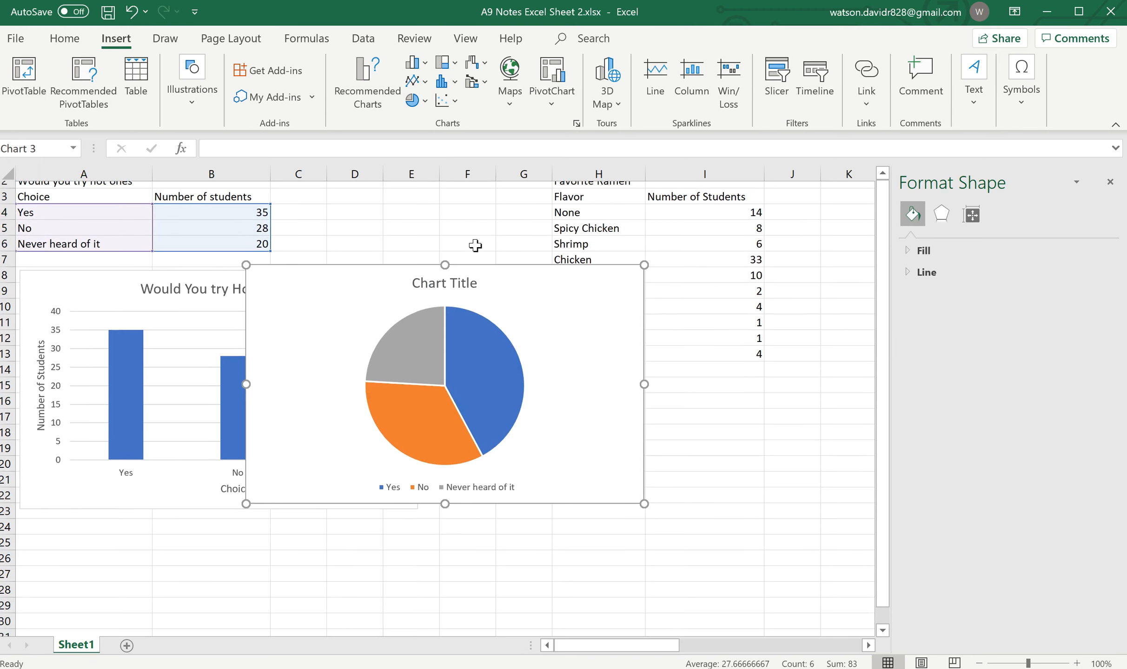
pyautogui.moveTo(497, 269); pyautogui.dragTo(276, 532)
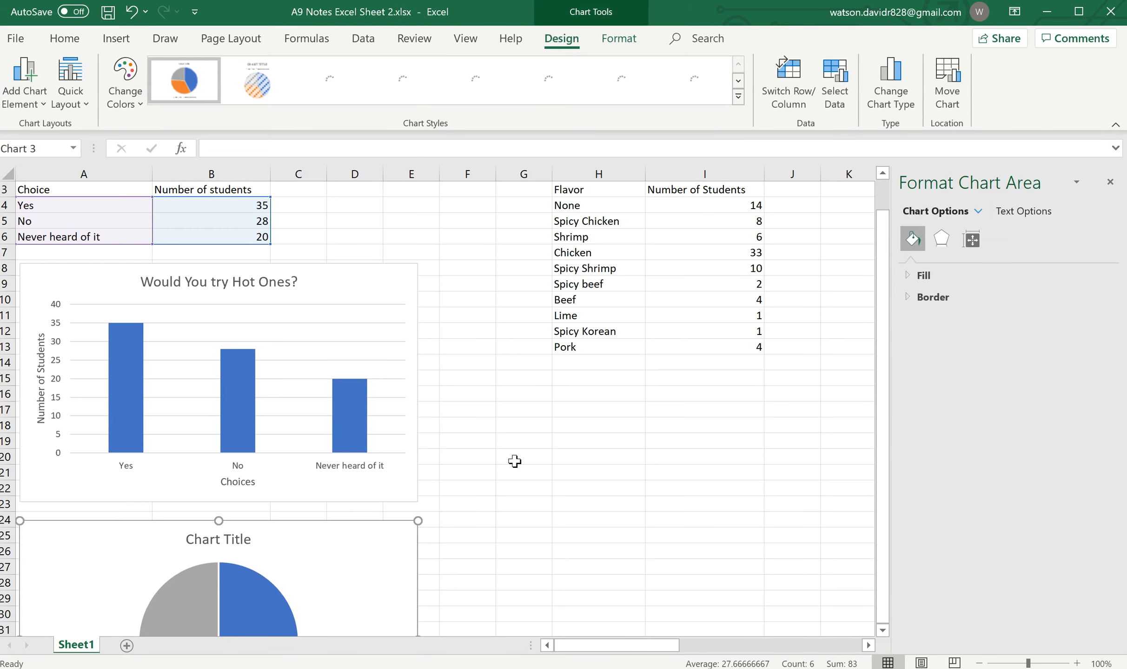
pyautogui.scroll(-3, 514, 461)
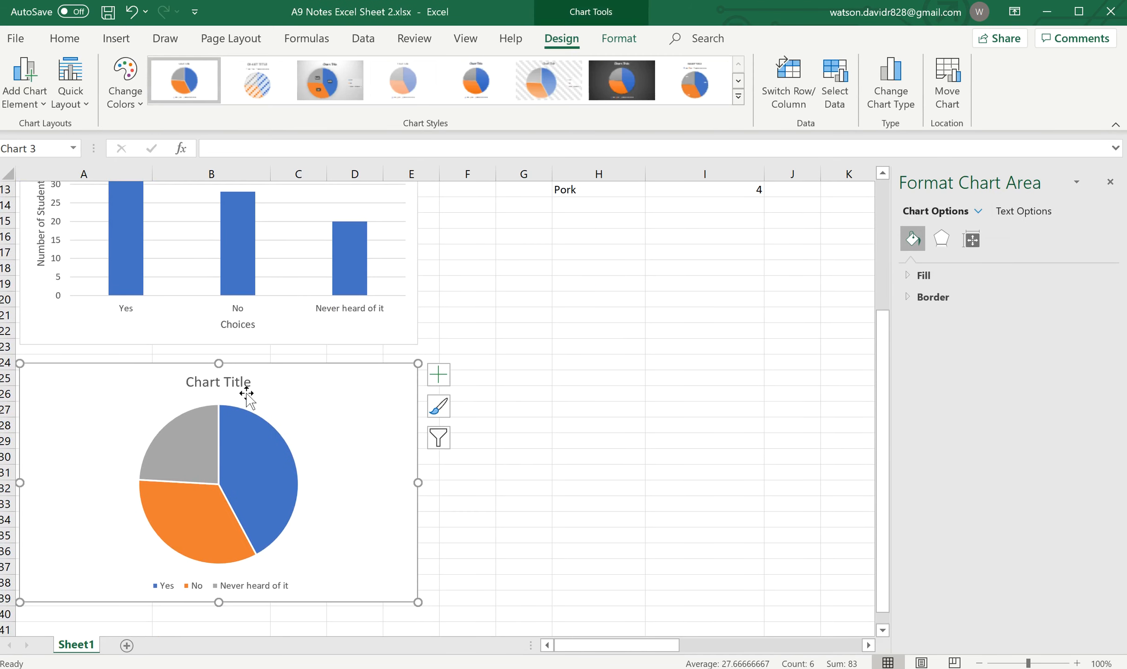
pyautogui.click(229, 381)
pyautogui.click(229, 381)
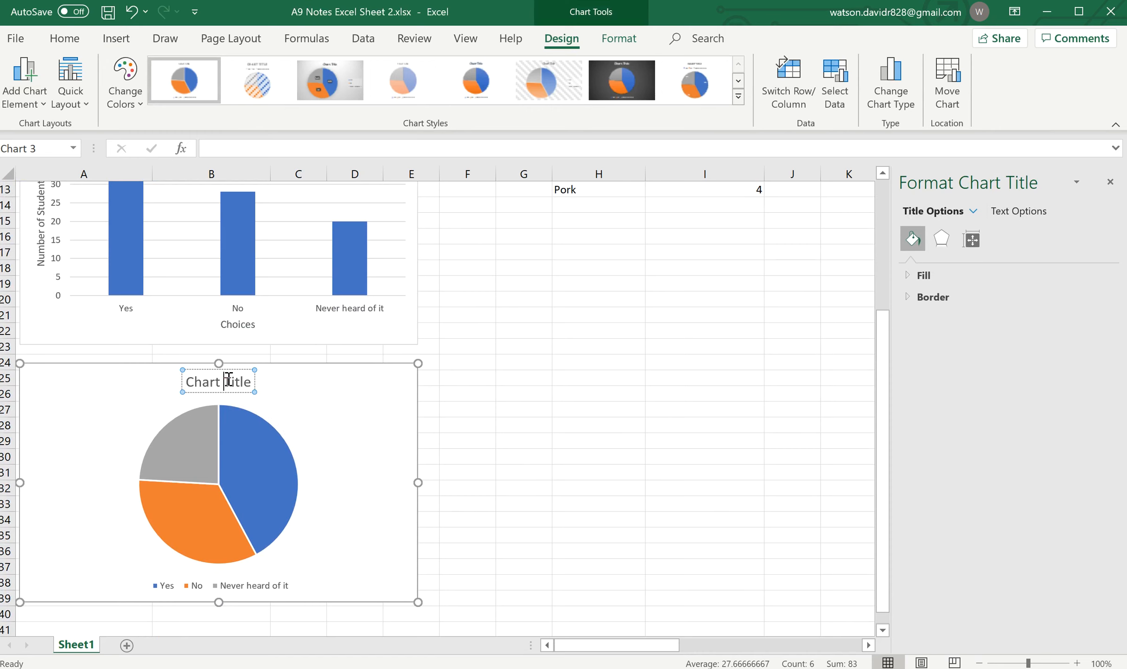
pyautogui.press('BackSpace')
pyautogui.press('BackSpace')
pyautogui.press('BackSpace')
pyautogui.press('BackSpace')
pyautogui.press('BackSpace')
pyautogui.press('BackSpace')
pyautogui.press('Delete')
pyautogui.press('Delete')
pyautogui.press('Delete')
pyautogui.press('Delete')
pyautogui.press('Delete')
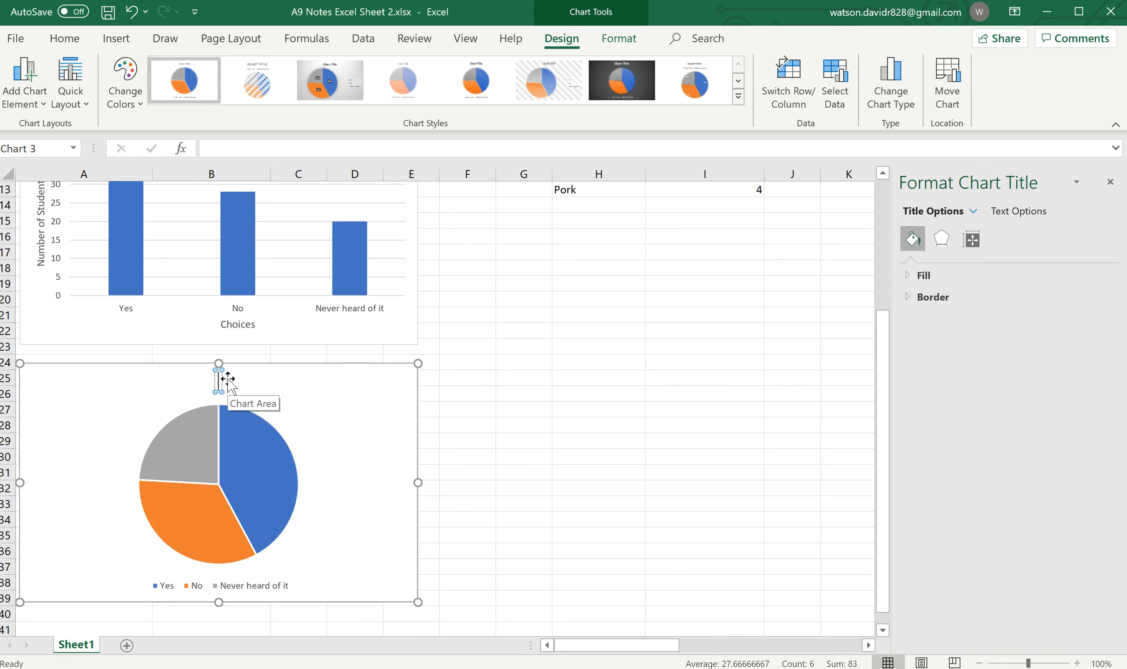
pyautogui.click(228, 382)
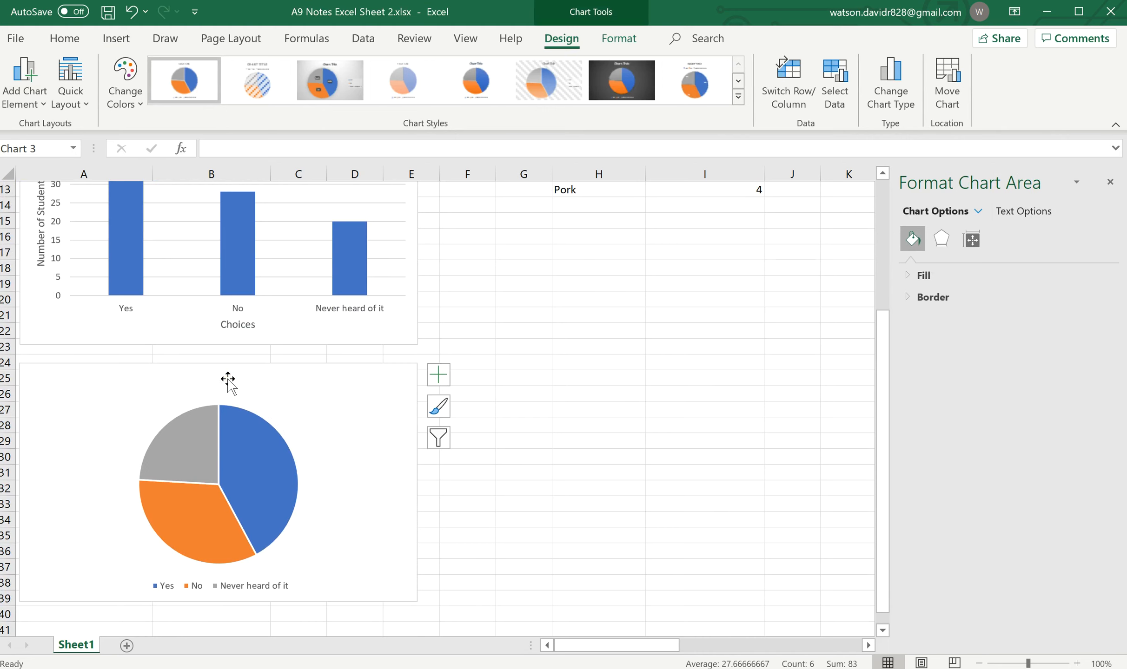
pyautogui.write('oul')
pyautogui.hotkey('ctrl', 'z')
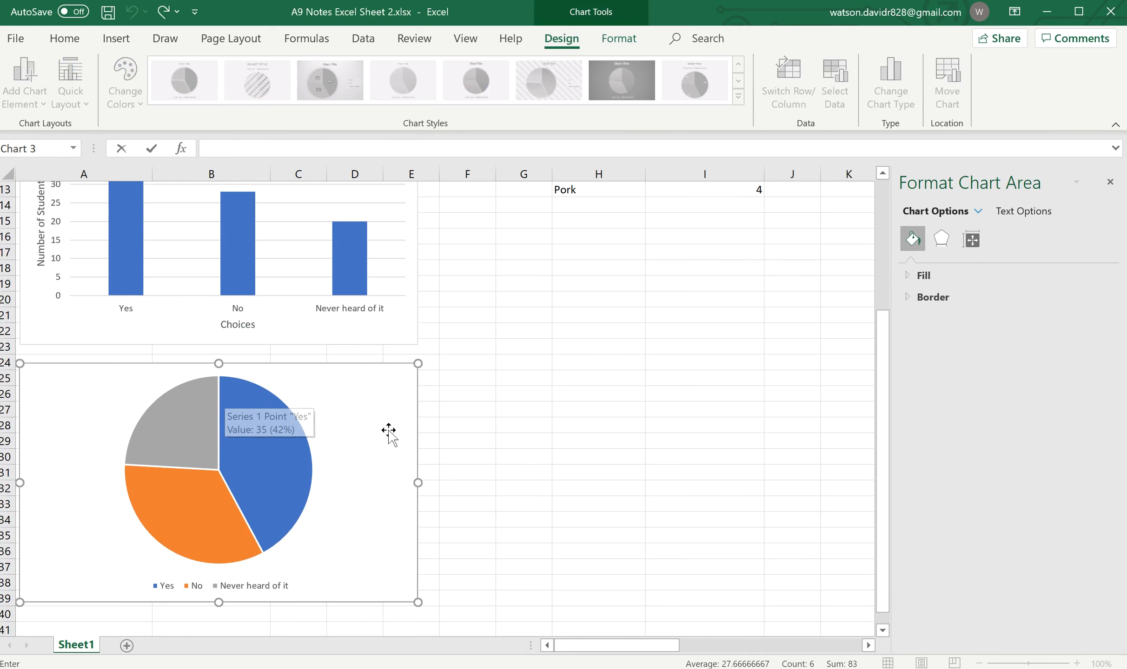
pyautogui.hotkey('ctrl', 'y')
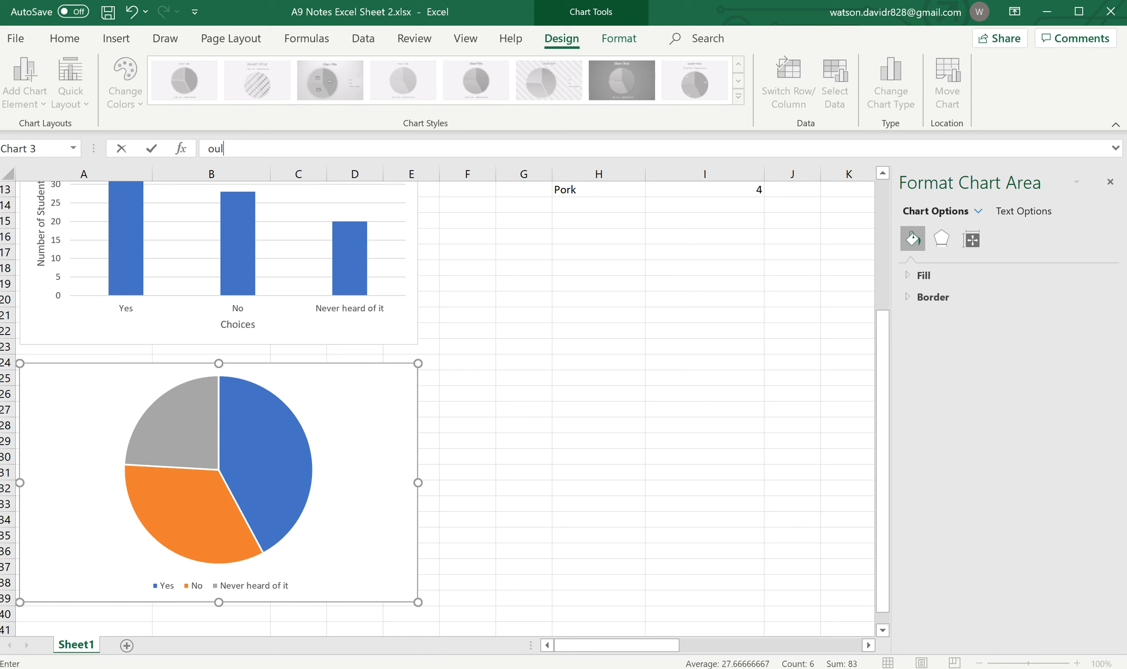
pyautogui.hotkey('ctrl', 'z')
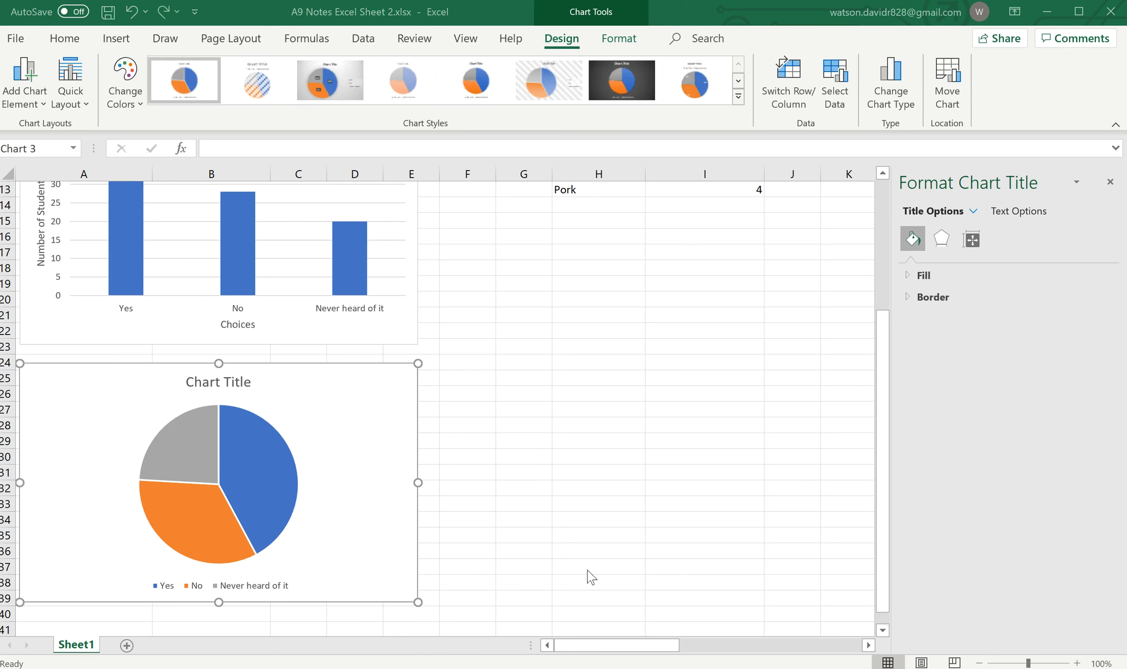
# - Replace the pie chart's placeholder title with "Would you try hot ones"
pyautogui.click(220, 381)
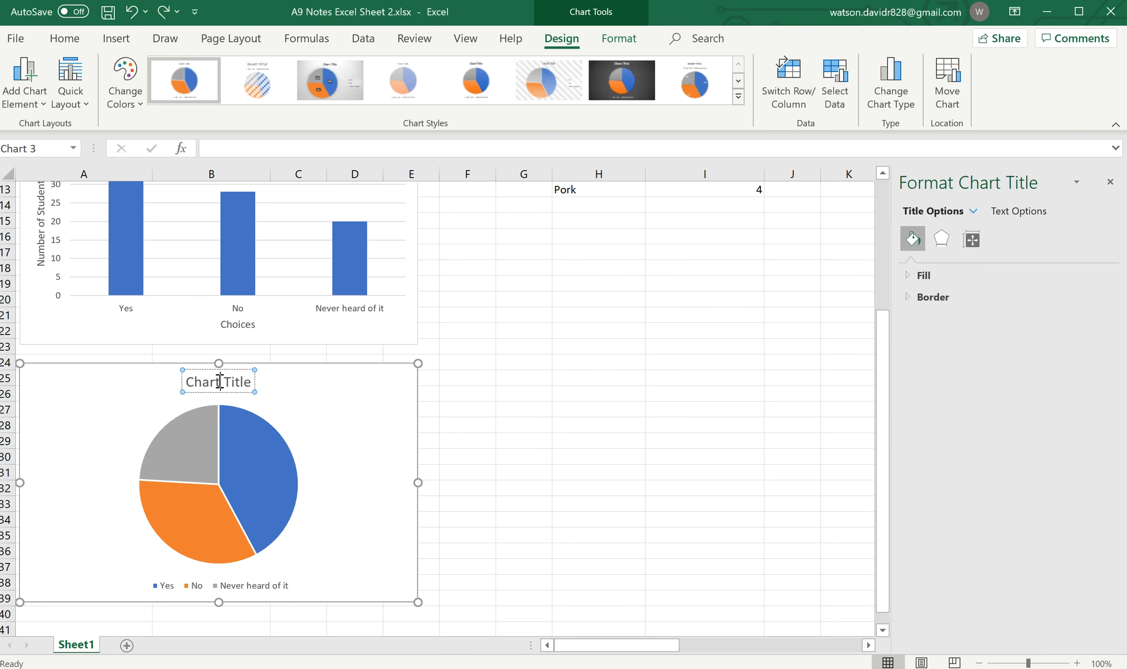
pyautogui.press('BackSpace')
pyautogui.press('BackSpace')
pyautogui.press('BackSpace')
pyautogui.press('BackSpace')
pyautogui.press('BackSpace')
pyautogui.press('BackSpace')
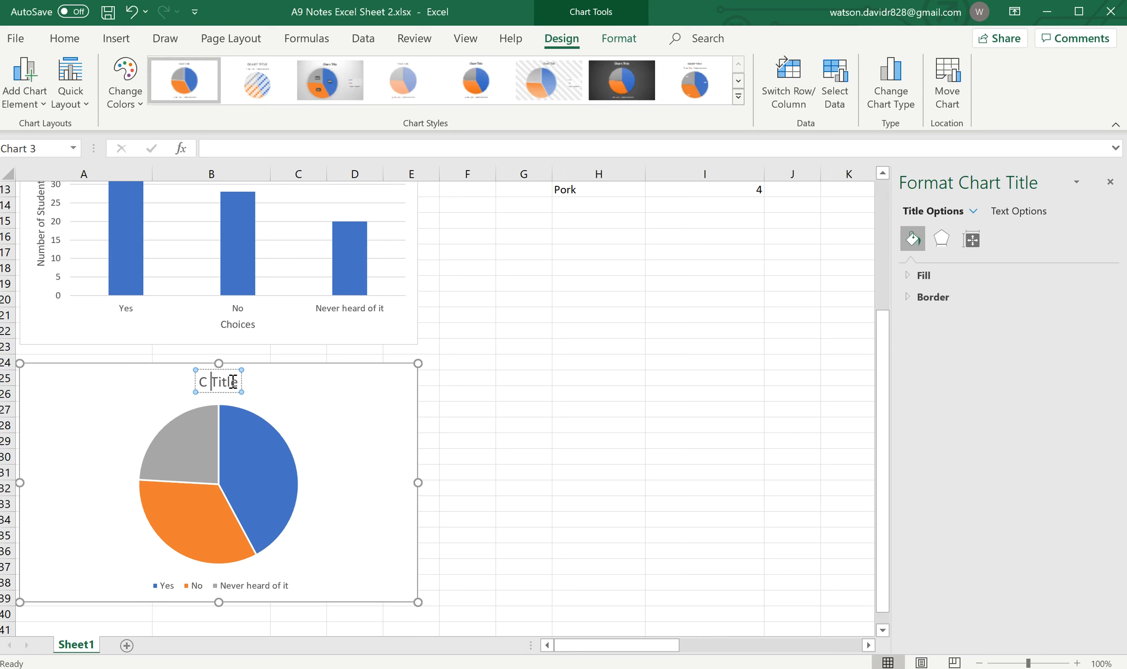
pyautogui.press('Delete')
pyautogui.press('Delete')
pyautogui.press('Delete')
pyautogui.press('Delete')
pyautogui.press('Delete')
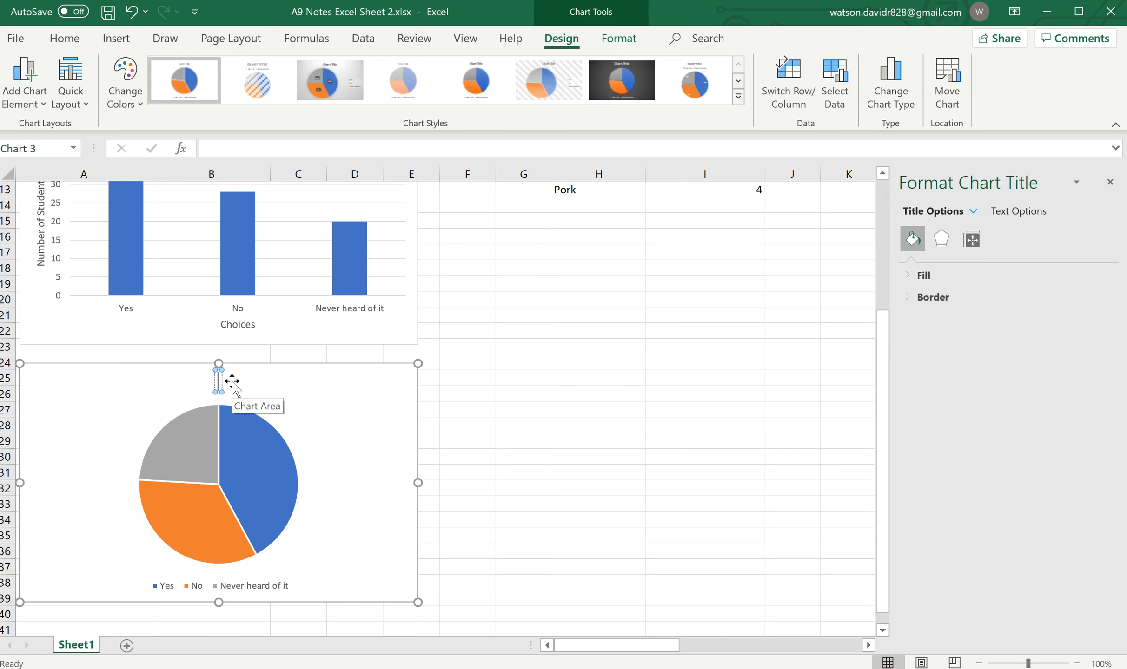
pyautogui.write('Would you try b')
pyautogui.press('BackSpace')
pyautogui.write('hot ones')
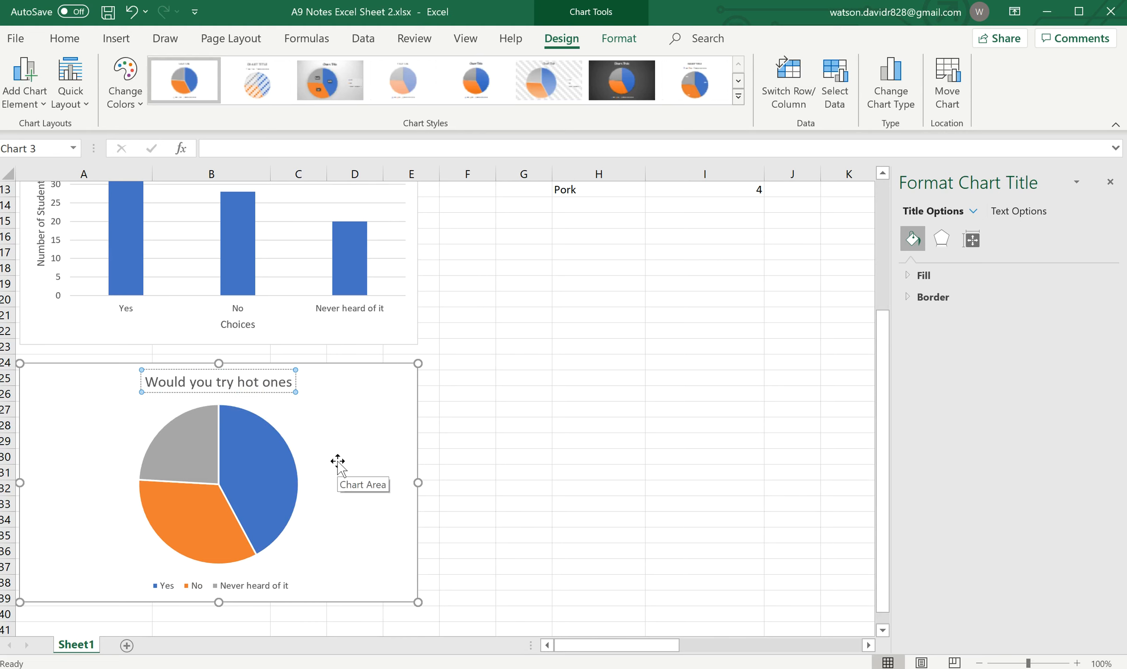
pyautogui.click(335, 473)
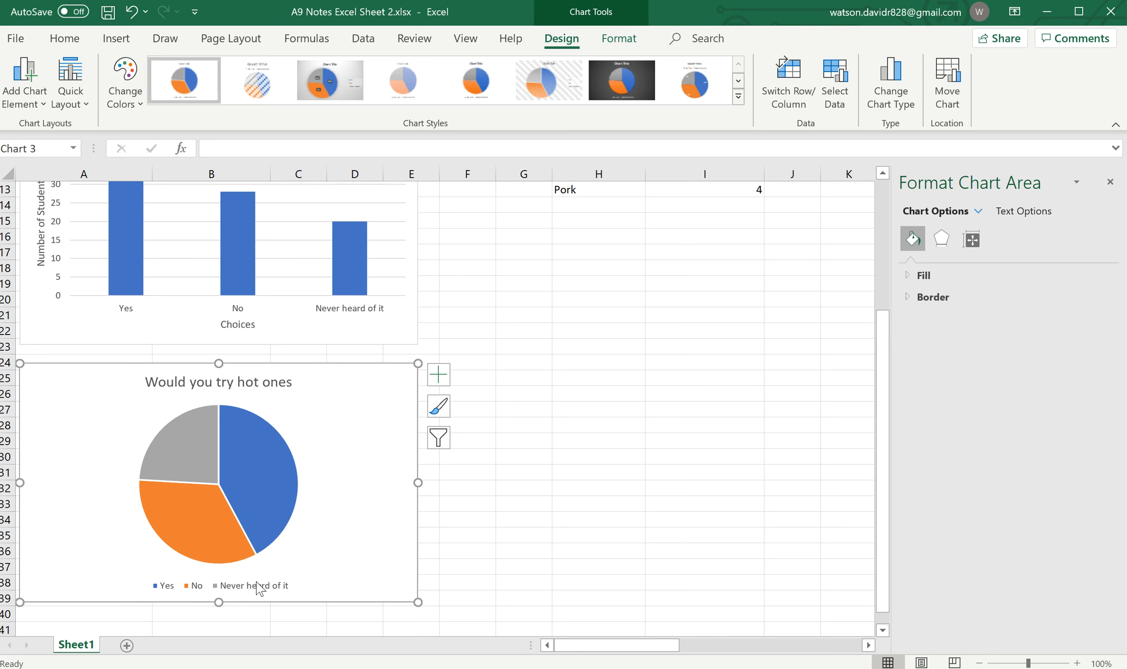
# - Add data labels to the pie chart and remove them again
pyautogui.click(437, 379)
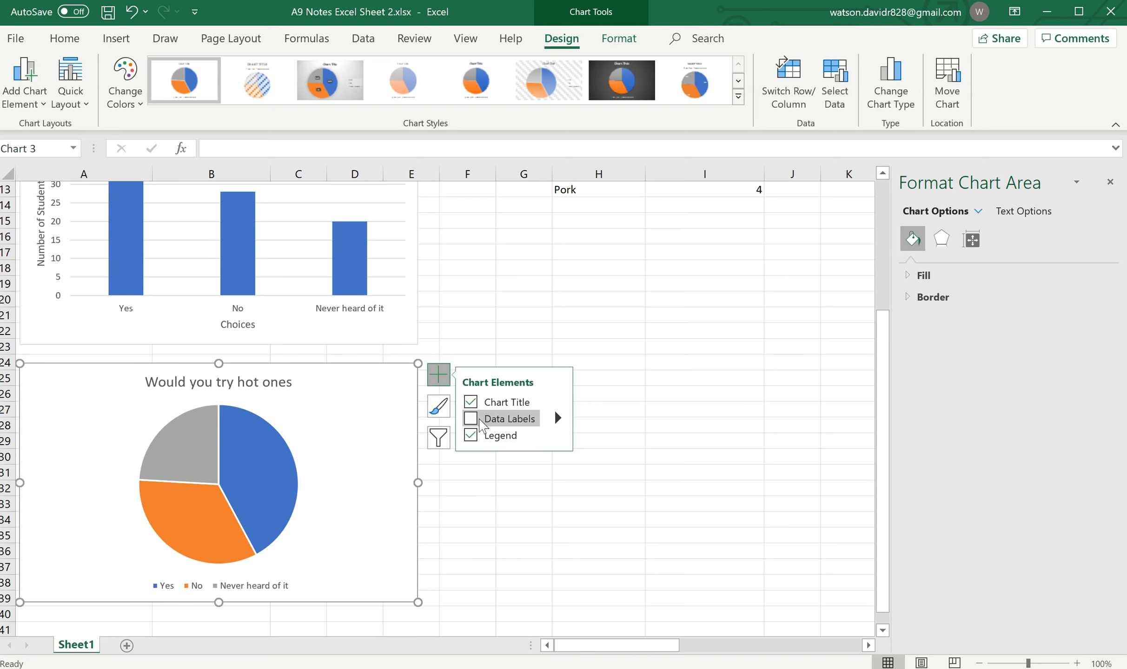
pyautogui.click(475, 418)
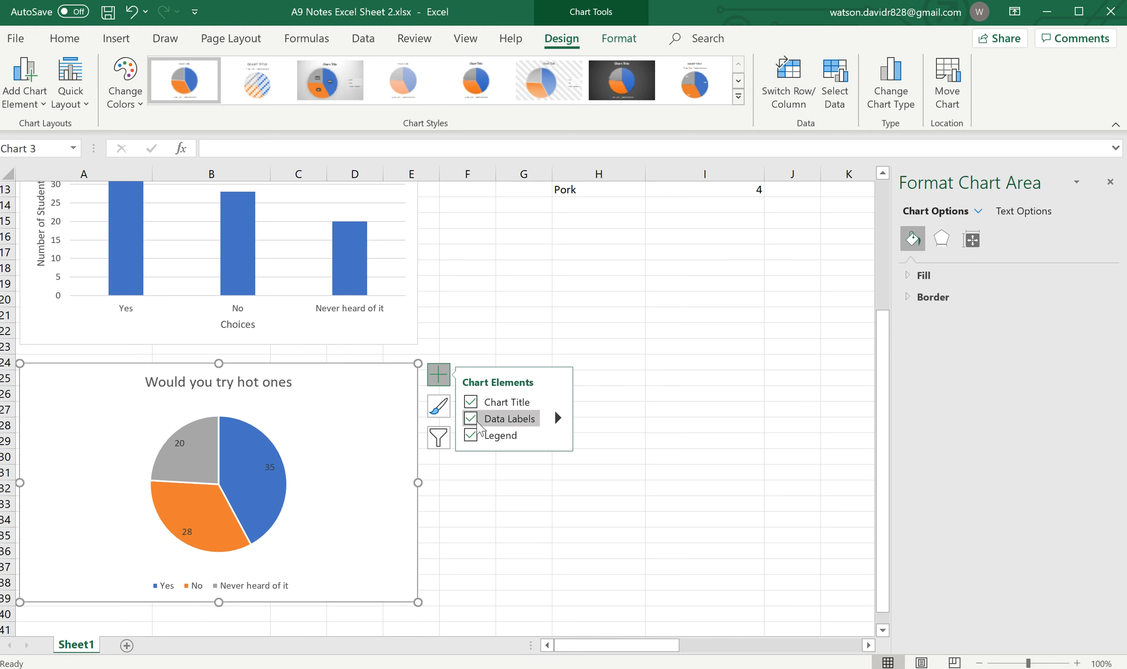
pyautogui.click(471, 419)
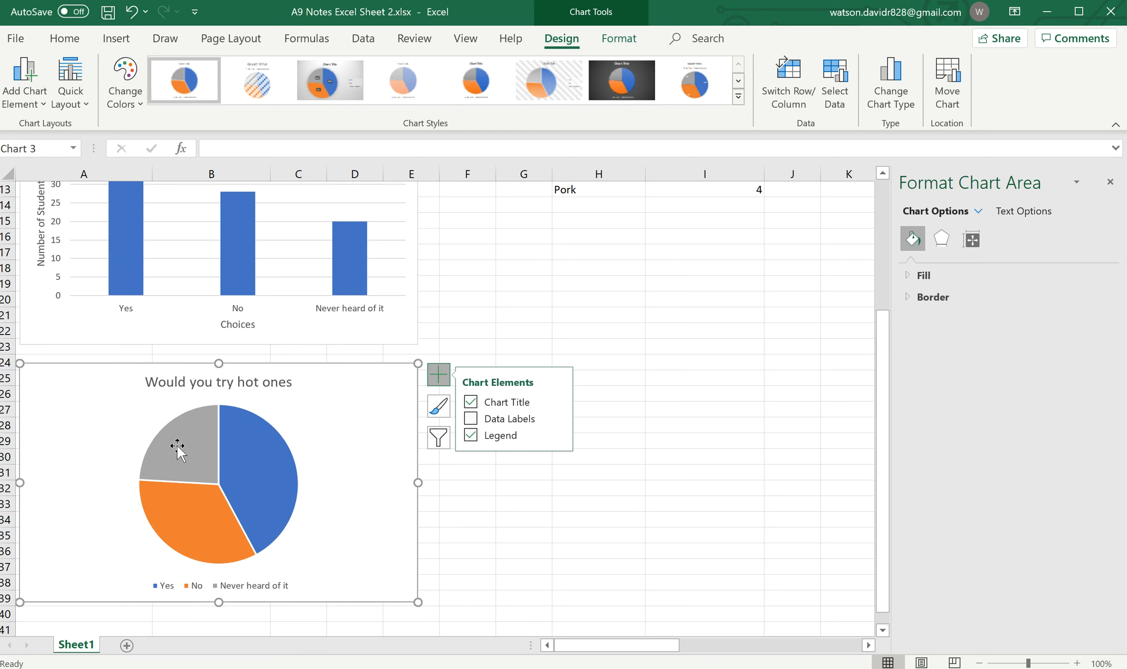
# - Insert a 2-D clustered column chart from the ramen data in H4:I13 and place it directly below the Ex 2 table
pyautogui.scroll(2, 384, 520)
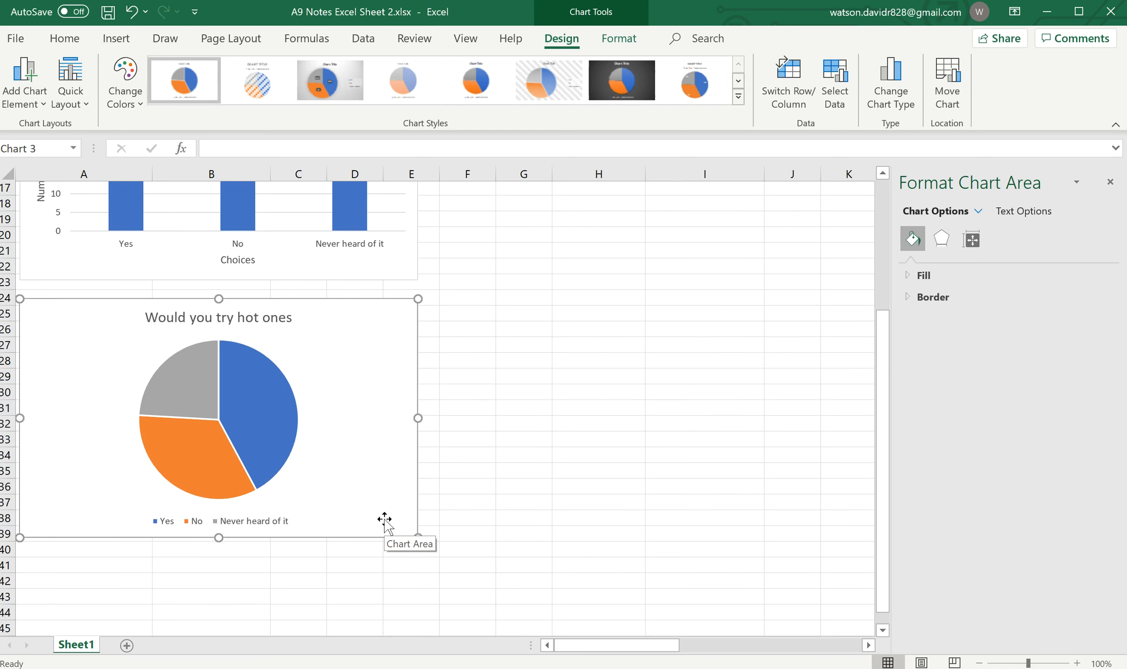
pyautogui.scroll(2, 384, 519)
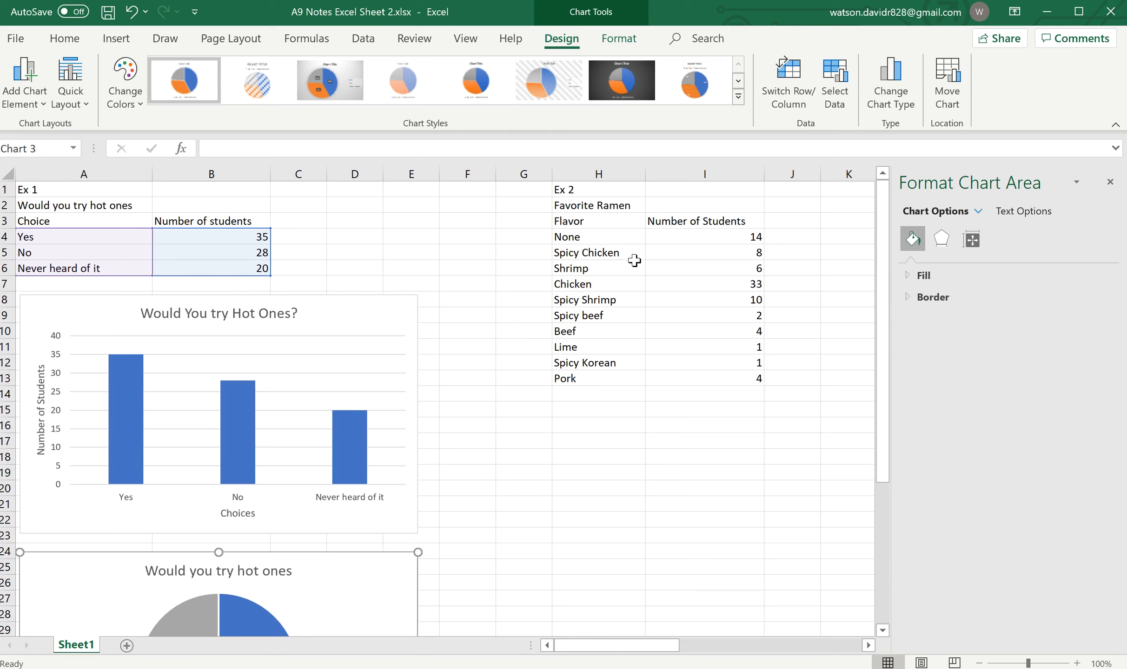
pyautogui.moveTo(616, 284); pyautogui.dragTo(699, 291)
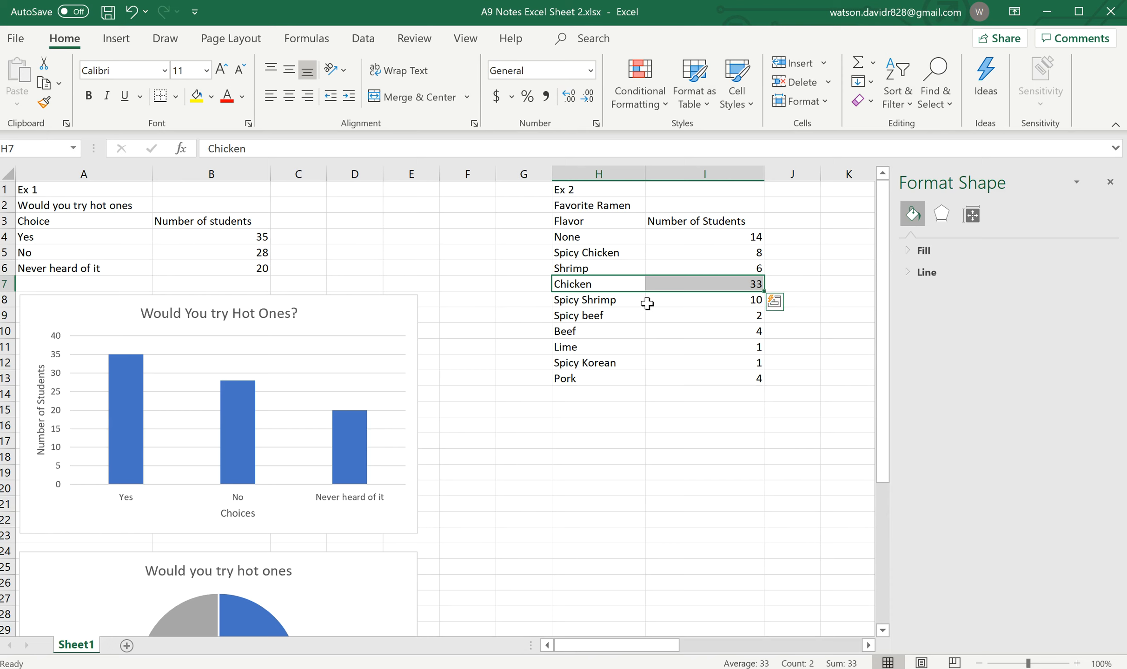
pyautogui.click(640, 303)
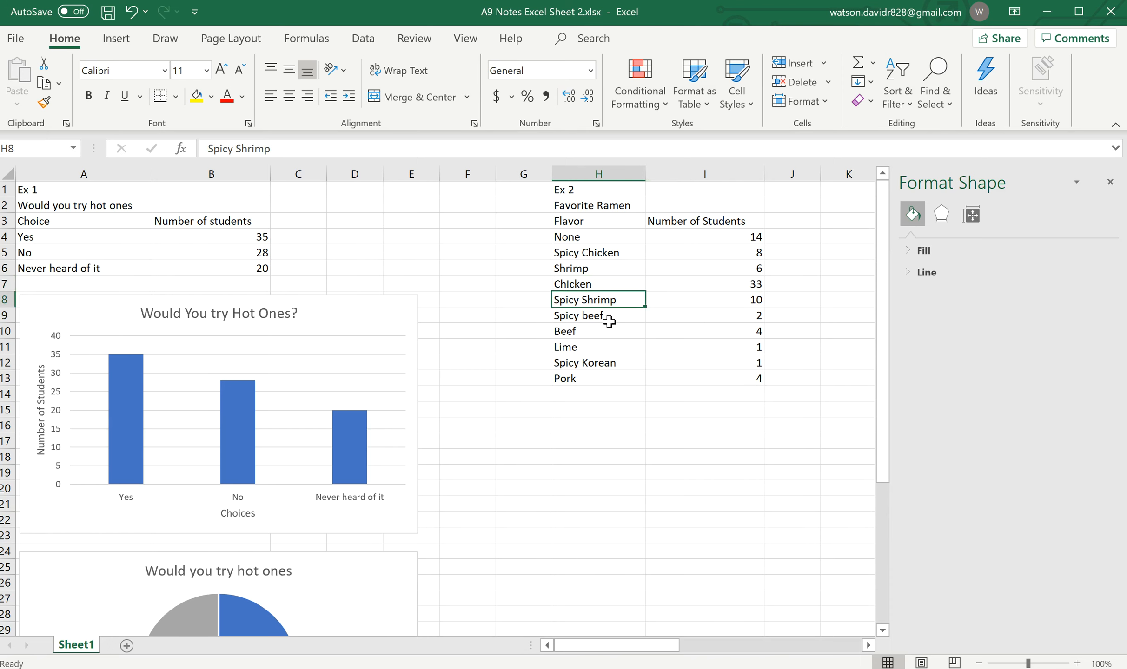
pyautogui.click(664, 446)
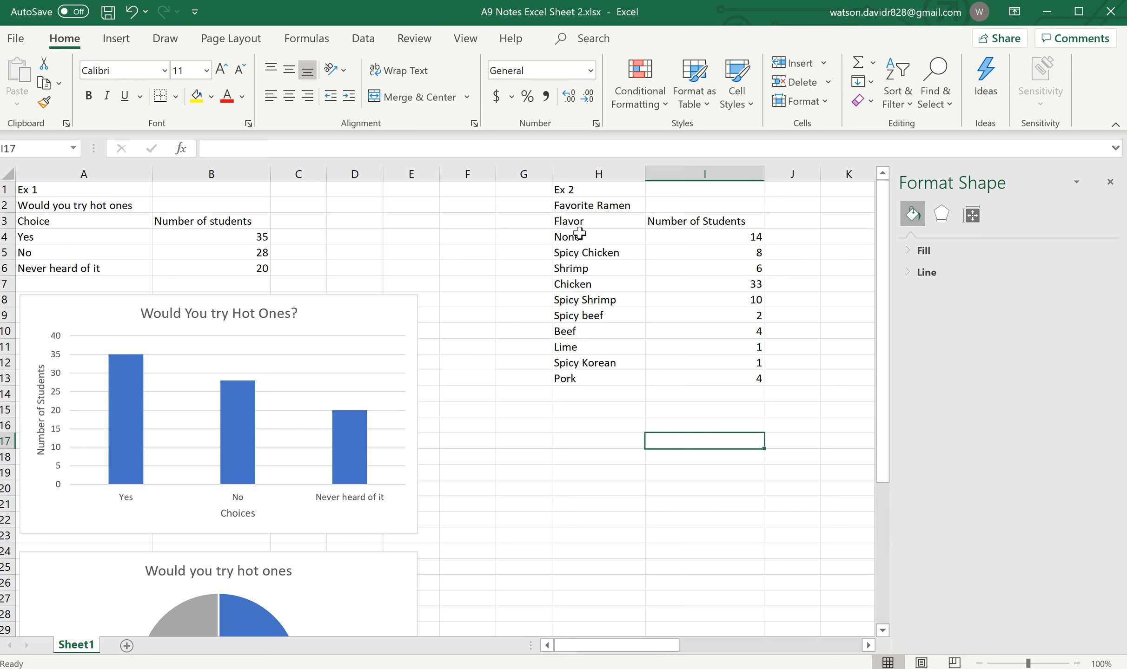
pyautogui.moveTo(579, 235); pyautogui.dragTo(690, 376)
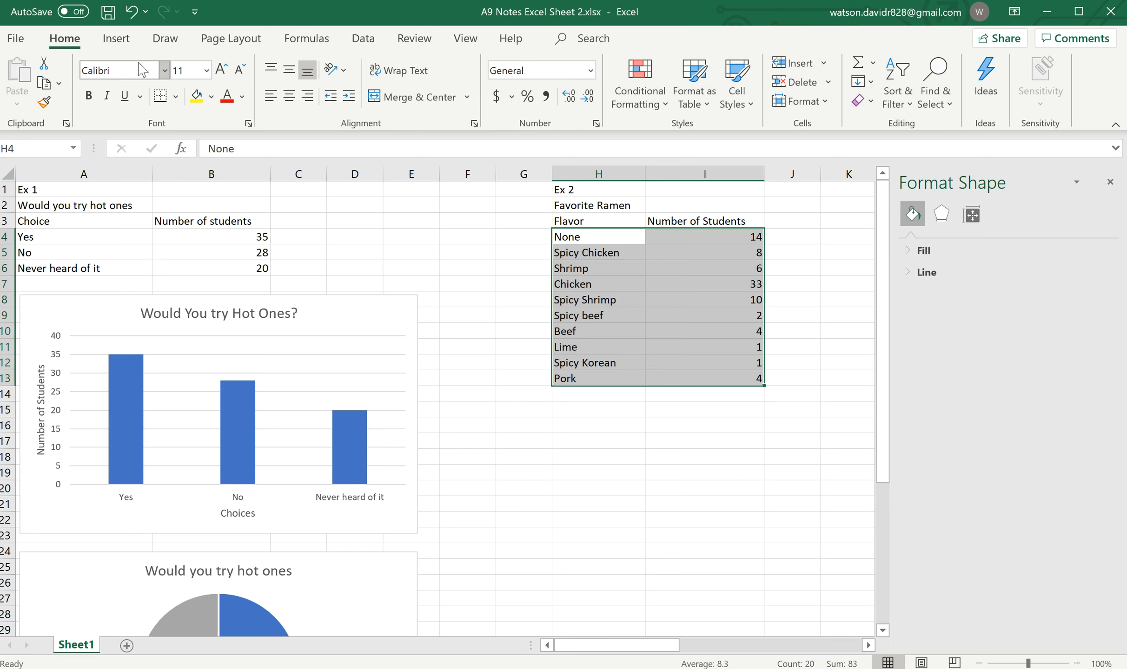
pyautogui.click(117, 41)
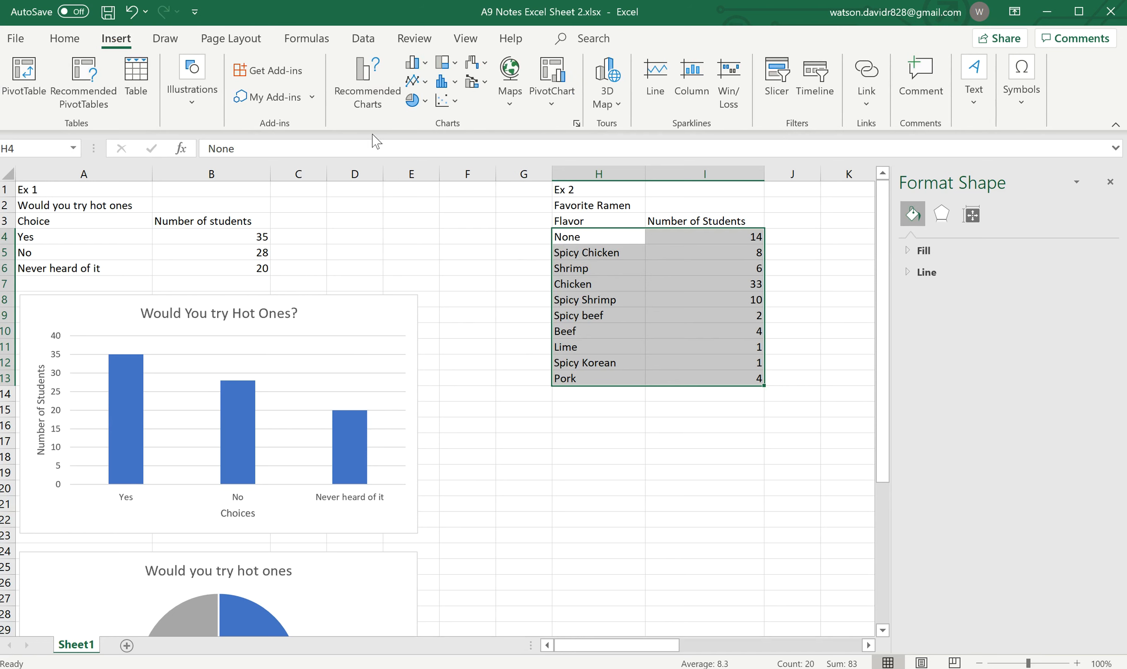
pyautogui.click(417, 69)
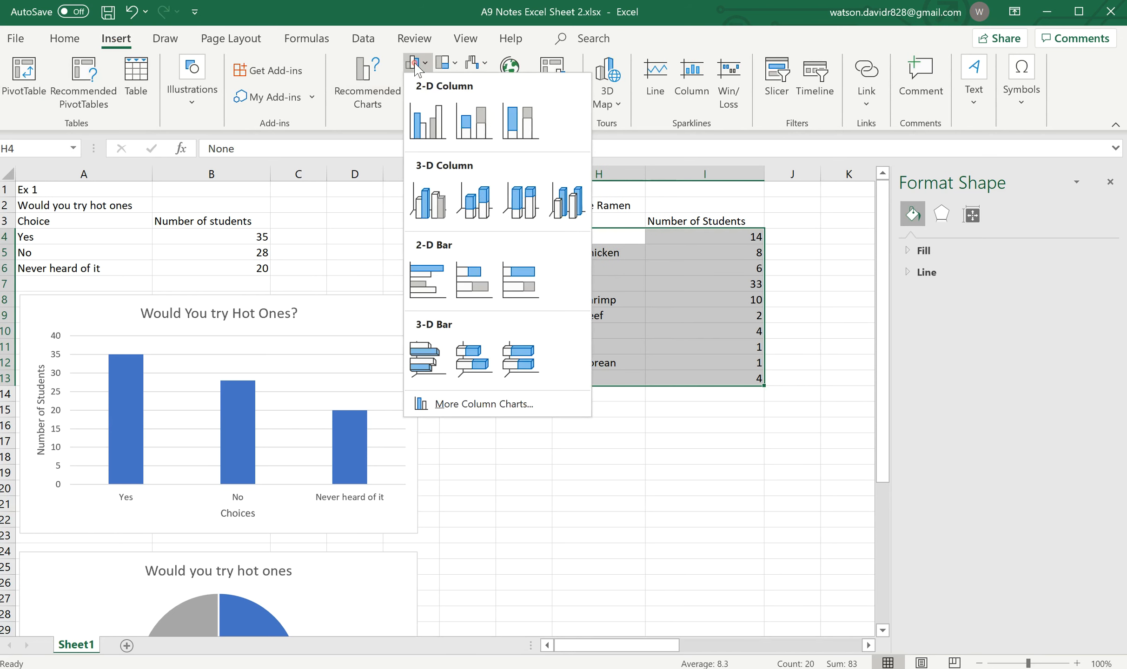
pyautogui.click(436, 136)
pyautogui.moveTo(405, 295); pyautogui.dragTo(707, 408)
pyautogui.moveTo(639, 653); pyautogui.dragTo(695, 650)
pyautogui.moveTo(884, 421); pyautogui.dragTo(885, 442)
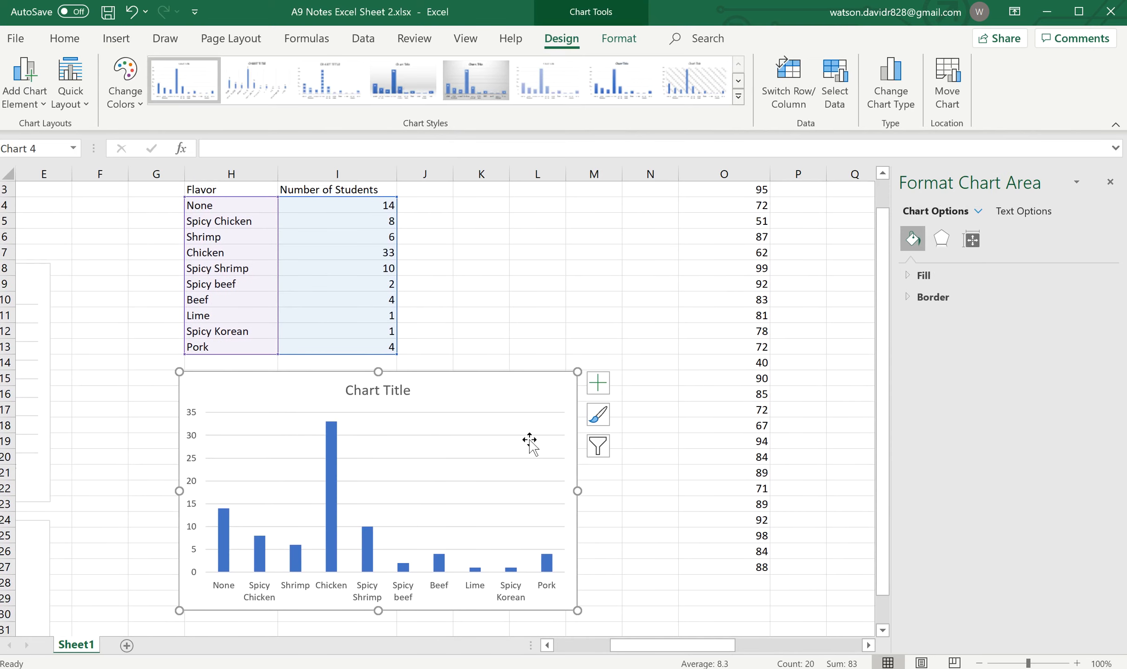
# - Add axis titles to the ramen column chart and set the vertical axis title to "Number of Students"
pyautogui.click(599, 383)
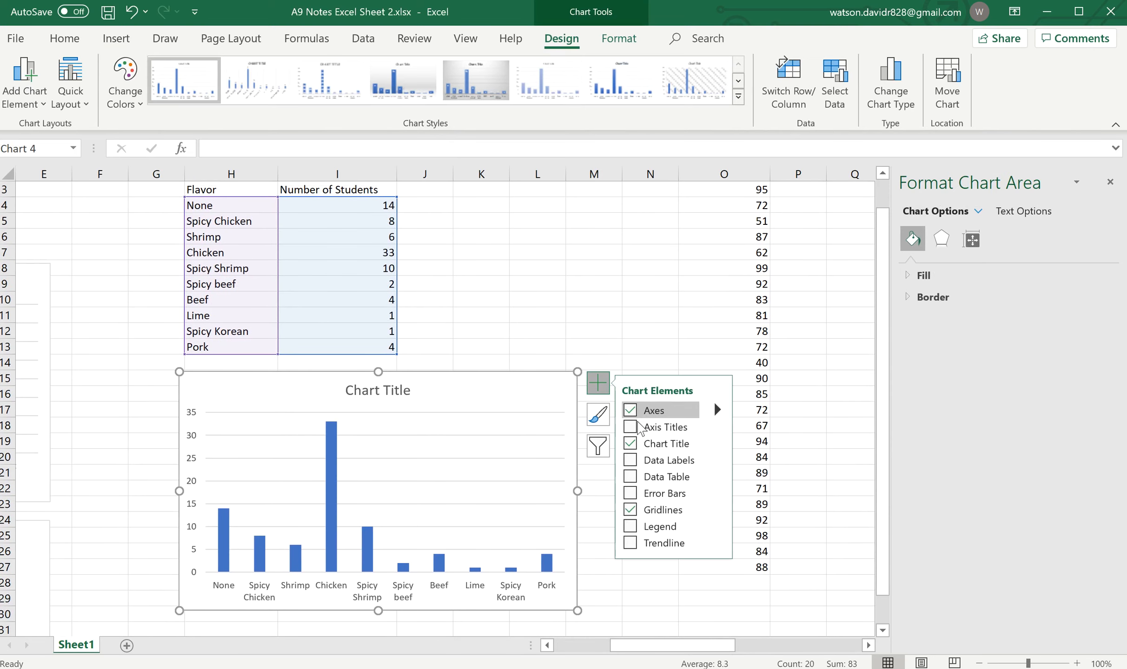
pyautogui.click(631, 427)
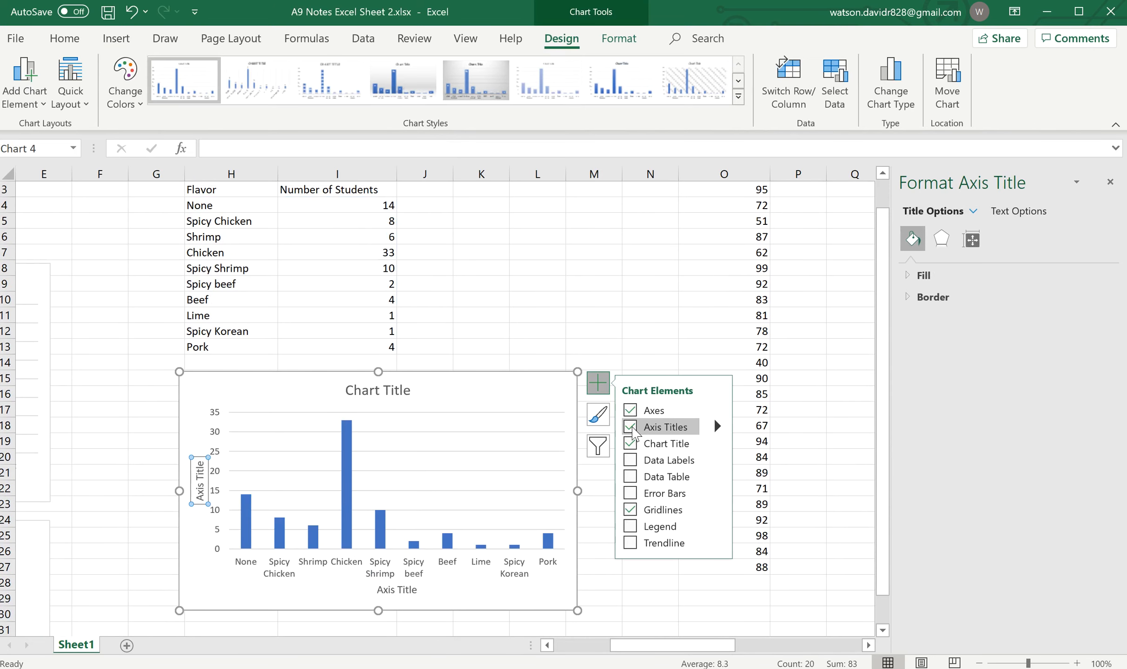
pyautogui.click(204, 487)
pyautogui.press('BackSpace')
pyautogui.press('BackSpace')
pyautogui.press('BackSpace')
pyautogui.press('BackSpace')
pyautogui.press('BackSpace')
pyautogui.press('Delete')
pyautogui.press('Delete')
pyautogui.press('Delete')
pyautogui.press('Delete')
pyautogui.press('Delete')
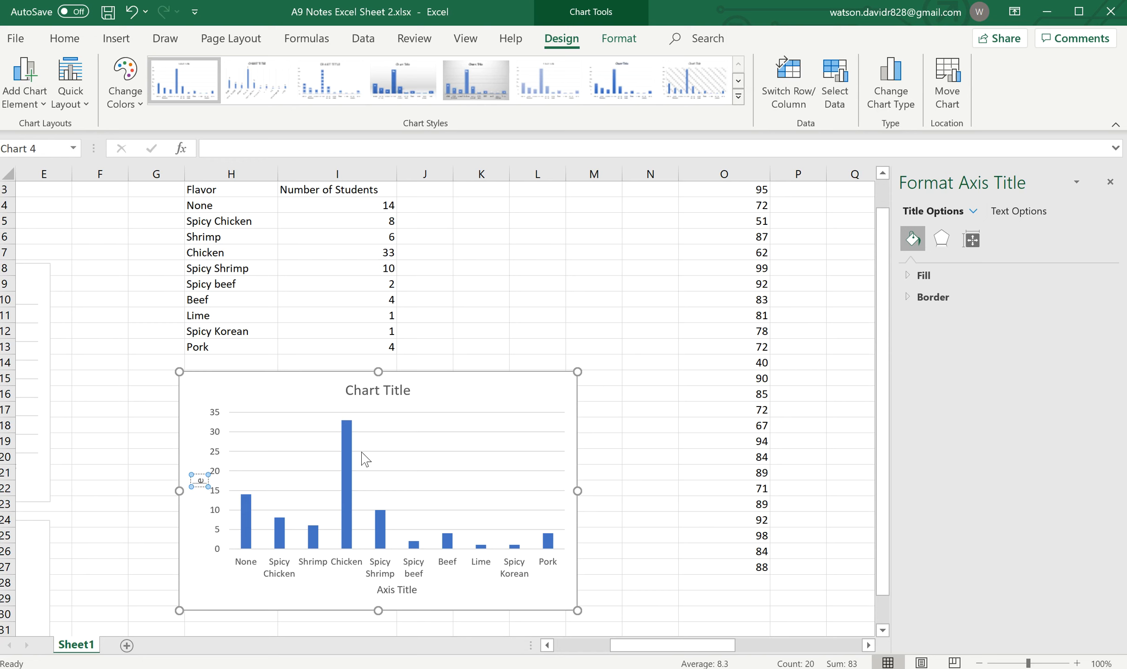
pyautogui.write('Number')
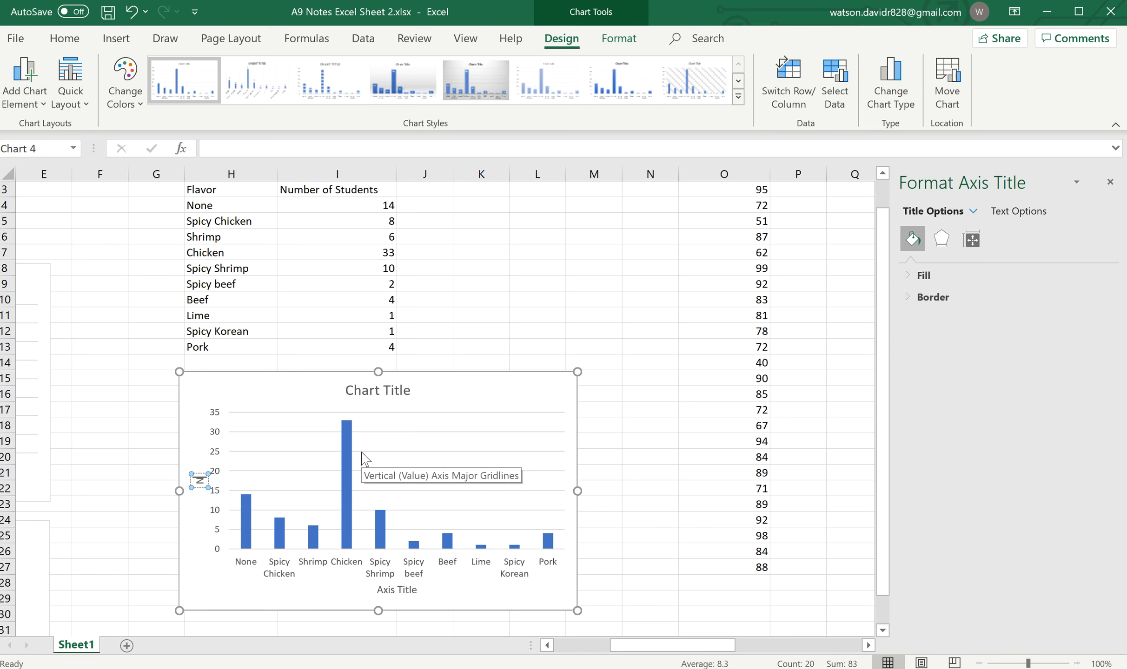
pyautogui.write(' of Students')
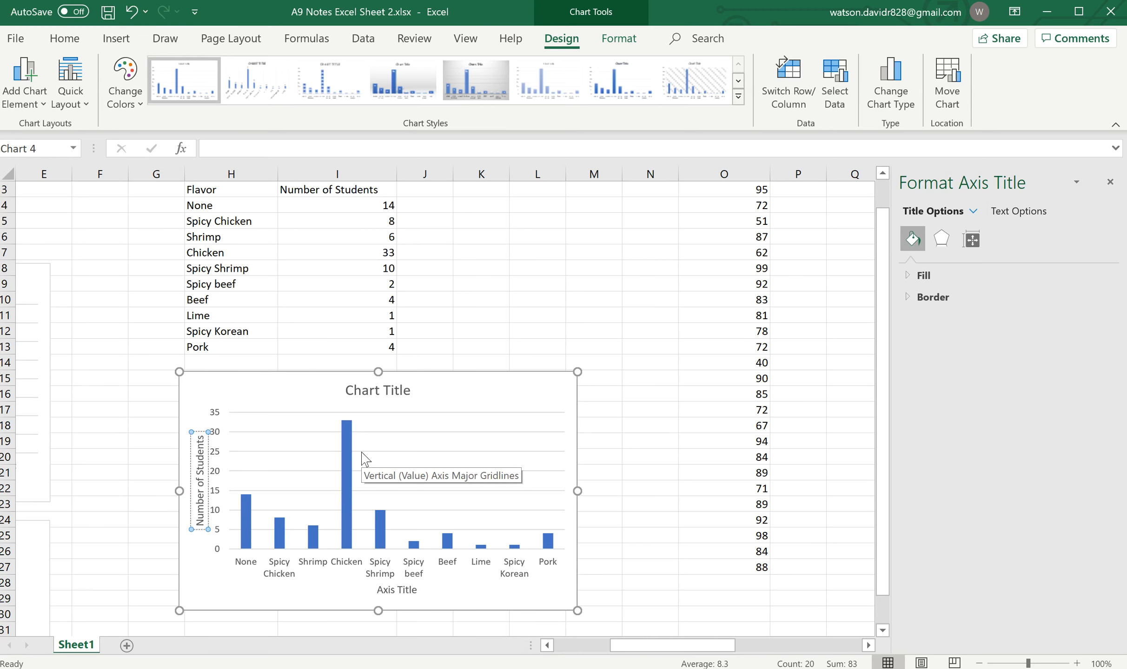
# - Replace the ramen column chart's horizontal axis title with "Flavor"
pyautogui.click(396, 590)
pyautogui.click(397, 589)
pyautogui.press('BackSpace')
pyautogui.press('BackSpace')
pyautogui.press('BackSpace')
pyautogui.press('BackSpace')
pyautogui.press('BackSpace')
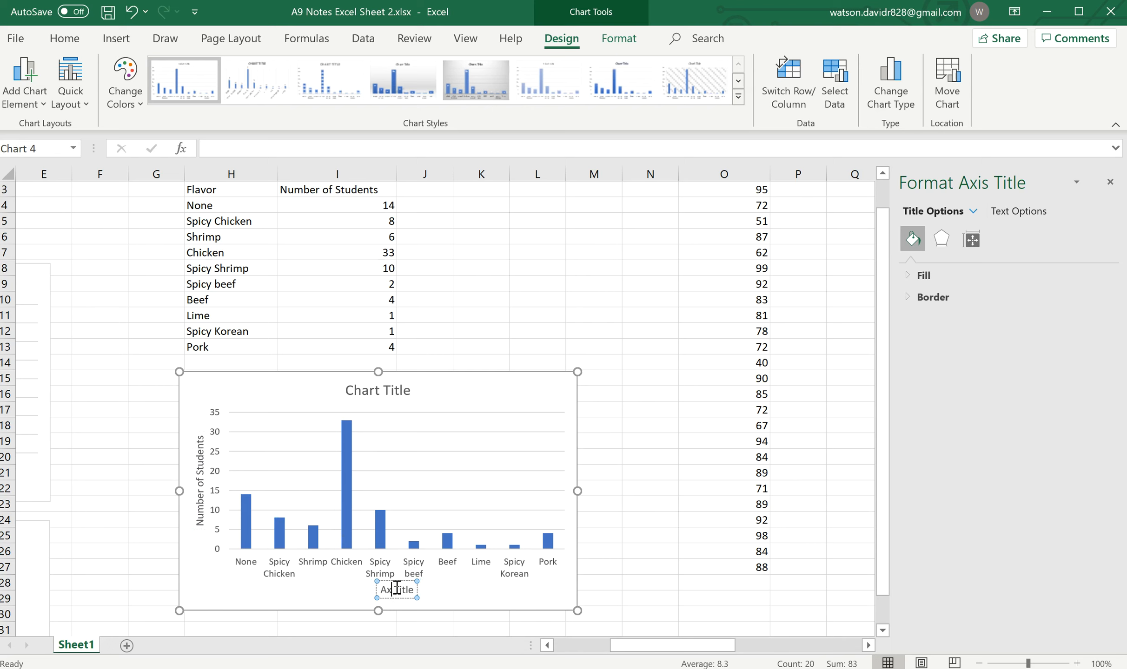
pyautogui.press('Delete')
pyautogui.press('Delete')
pyautogui.press('Delete')
pyautogui.press('Delete')
pyautogui.press('Delete')
pyautogui.write('Flavor')
# - Replace the ramen column chart's placeholder title with "Favorite Ramen Flavor"
pyautogui.click(384, 392)
pyautogui.click(384, 392)
pyautogui.press('BackSpace')
pyautogui.press('BackSpace')
pyautogui.press('BackSpace')
pyautogui.press('BackSpace')
pyautogui.press('BackSpace')
pyautogui.press('BackSpace')
pyautogui.press('BackSpace')
pyautogui.press('Delete')
pyautogui.press('Delete')
pyautogui.press('Delete')
pyautogui.press('Delete')
pyautogui.write('W')
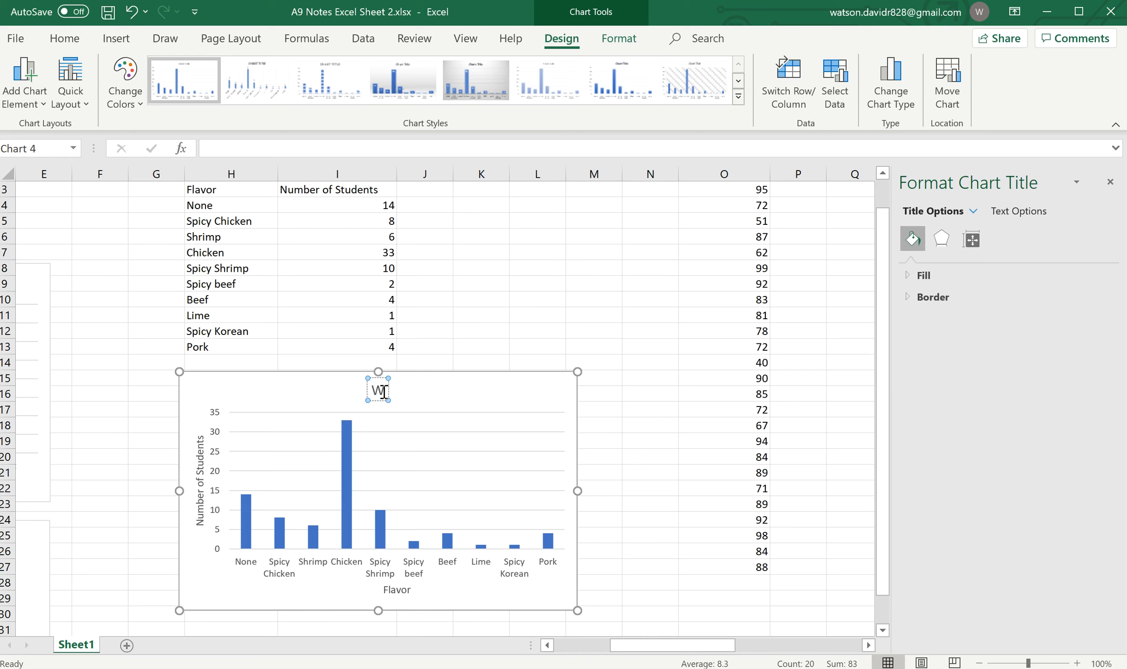
pyautogui.press('BackSpace')
pyautogui.write('Favorite Ramen Flavor')
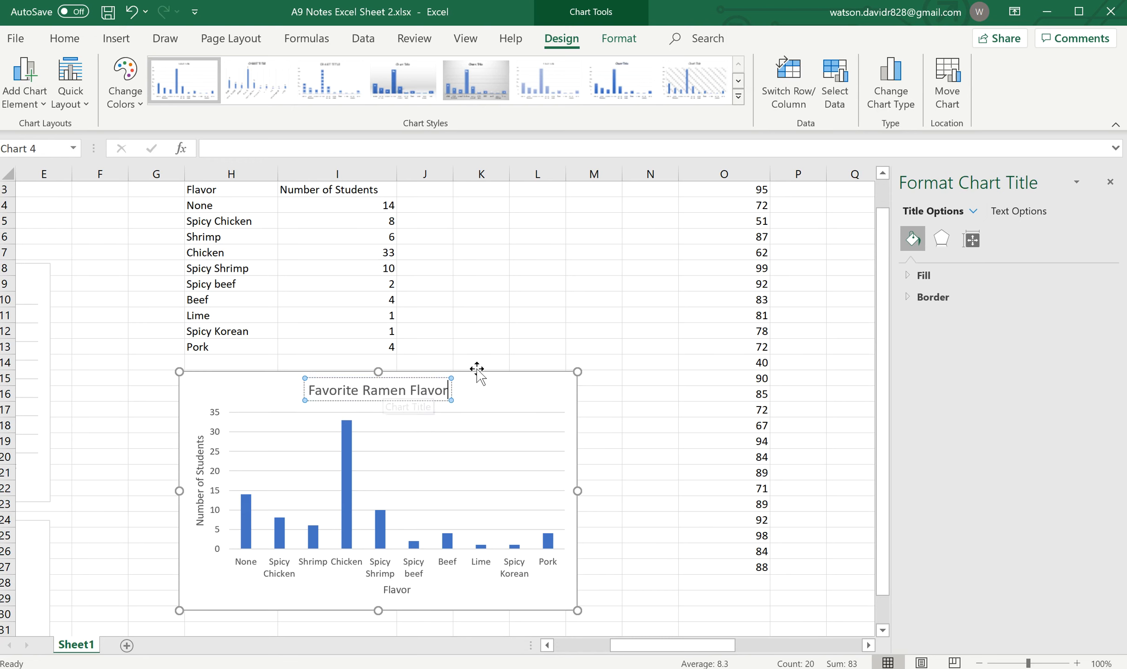
pyautogui.click(491, 348)
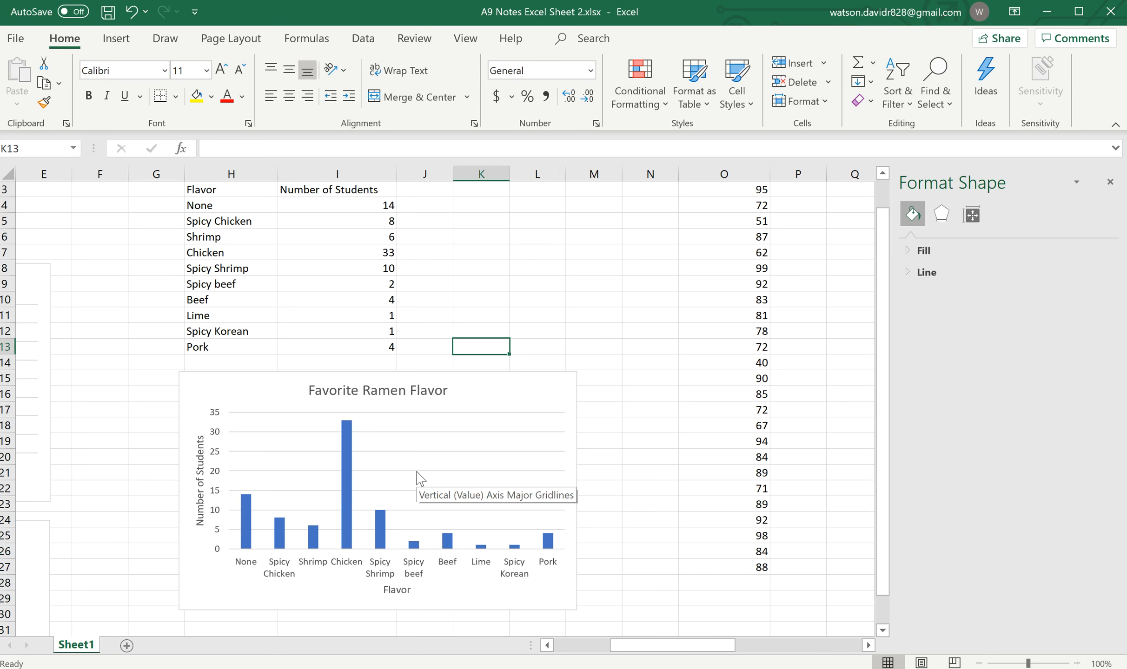
# - Insert a 2-D pie chart from the ramen data in H4:I13 and place it directly below the ramen column chart
pyautogui.scroll(1, 417, 478)
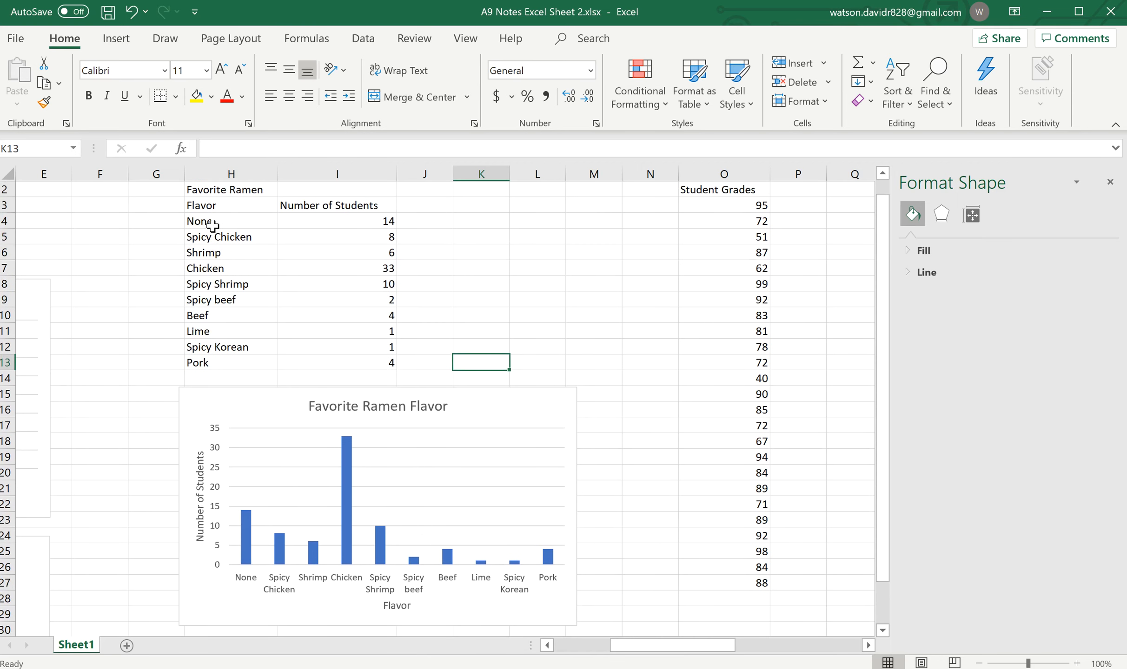
pyautogui.moveTo(212, 223); pyautogui.dragTo(360, 365)
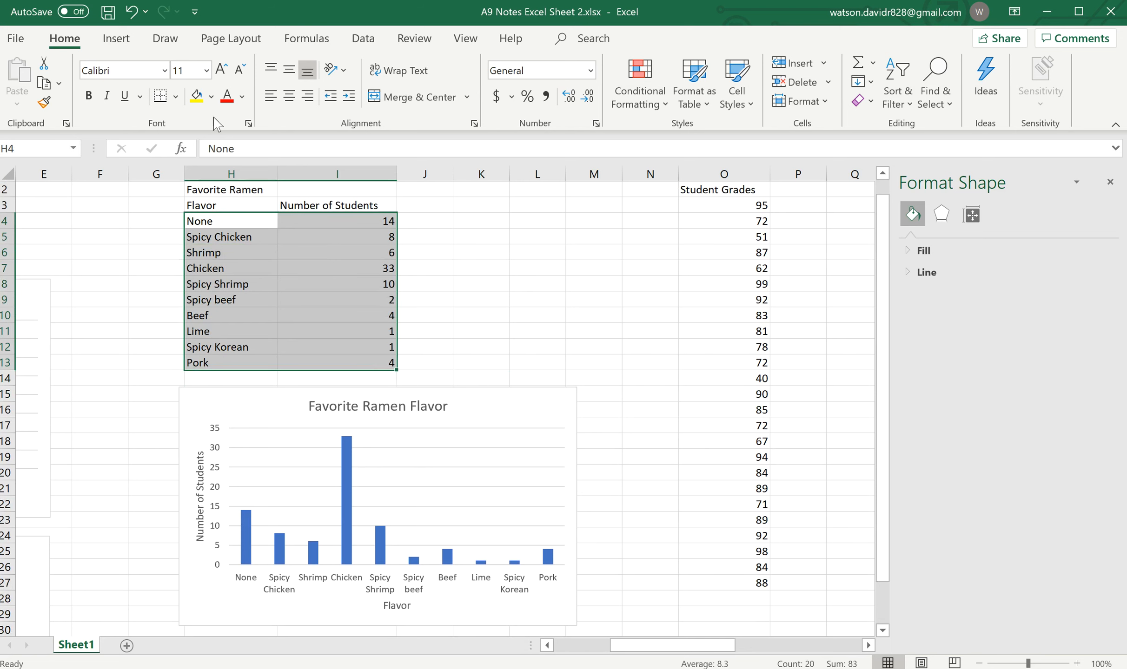
pyautogui.click(115, 41)
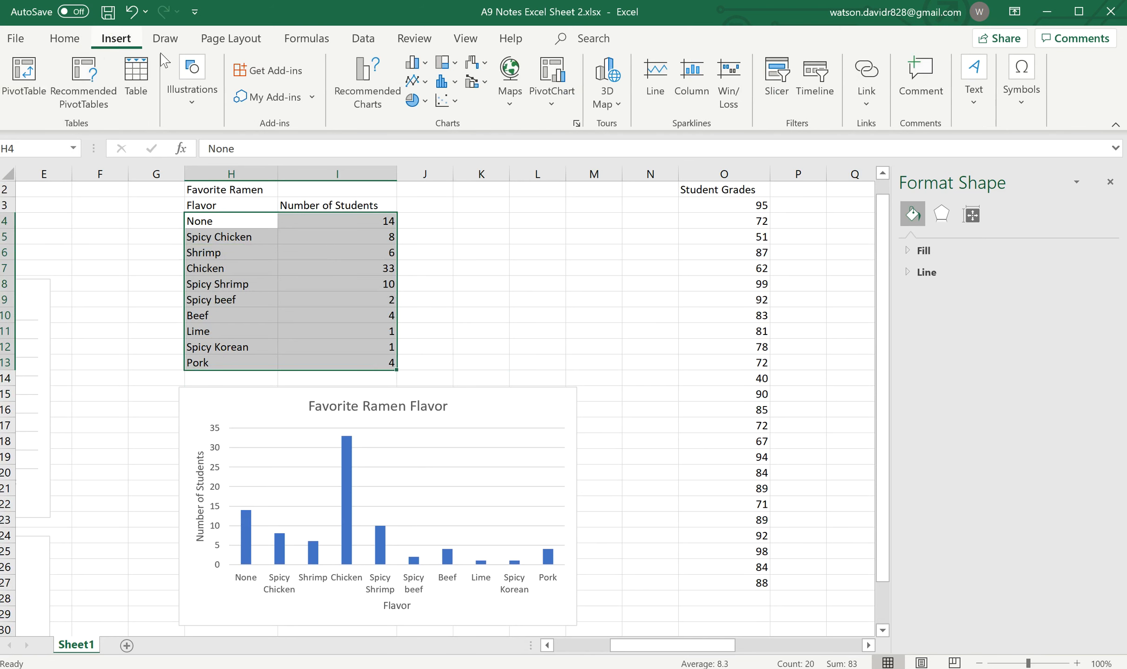
pyautogui.click(417, 101)
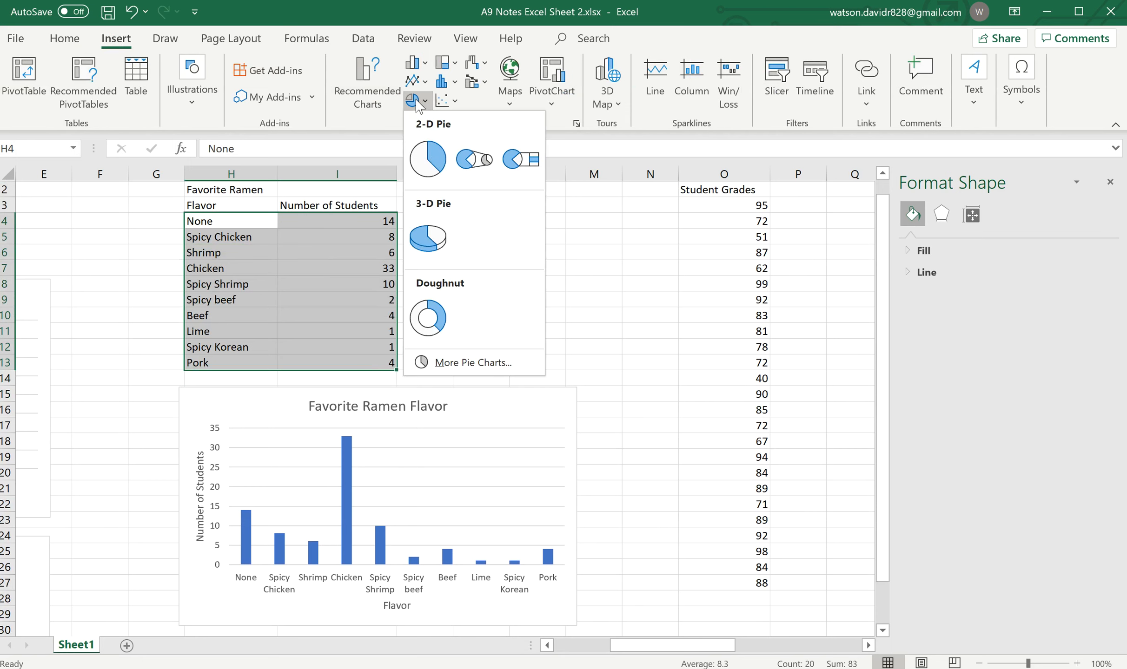
pyautogui.click(435, 173)
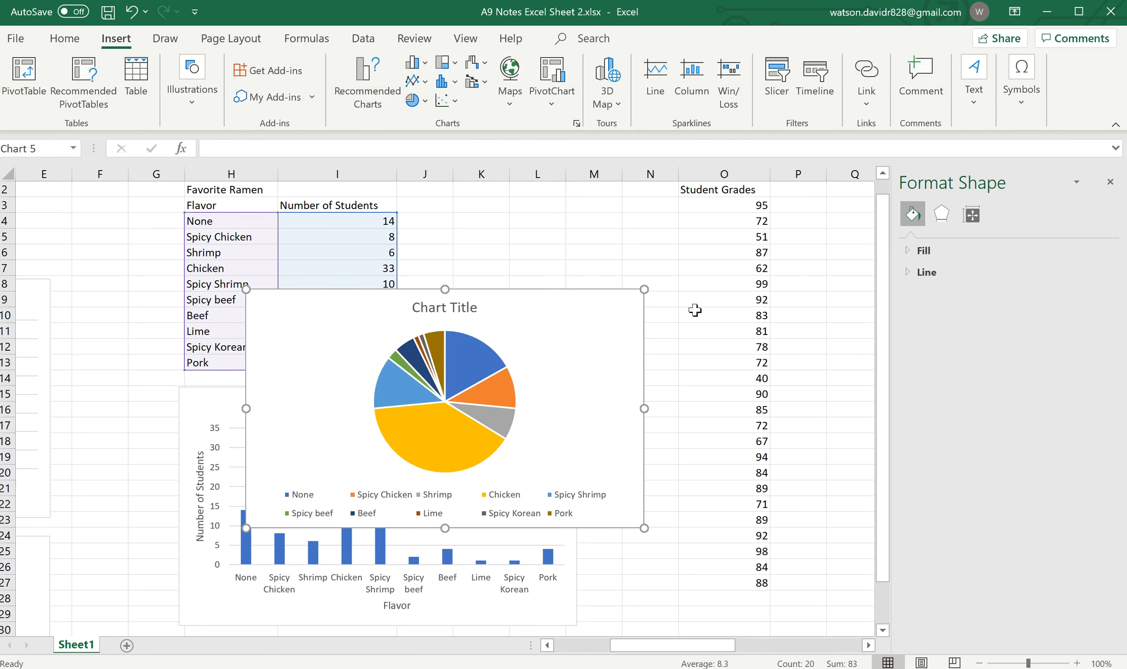
pyautogui.scroll(-2, 695, 310)
pyautogui.moveTo(576, 221); pyautogui.dragTo(508, 582)
pyautogui.scroll(-3, 640, 510)
pyautogui.scroll(-2, 640, 511)
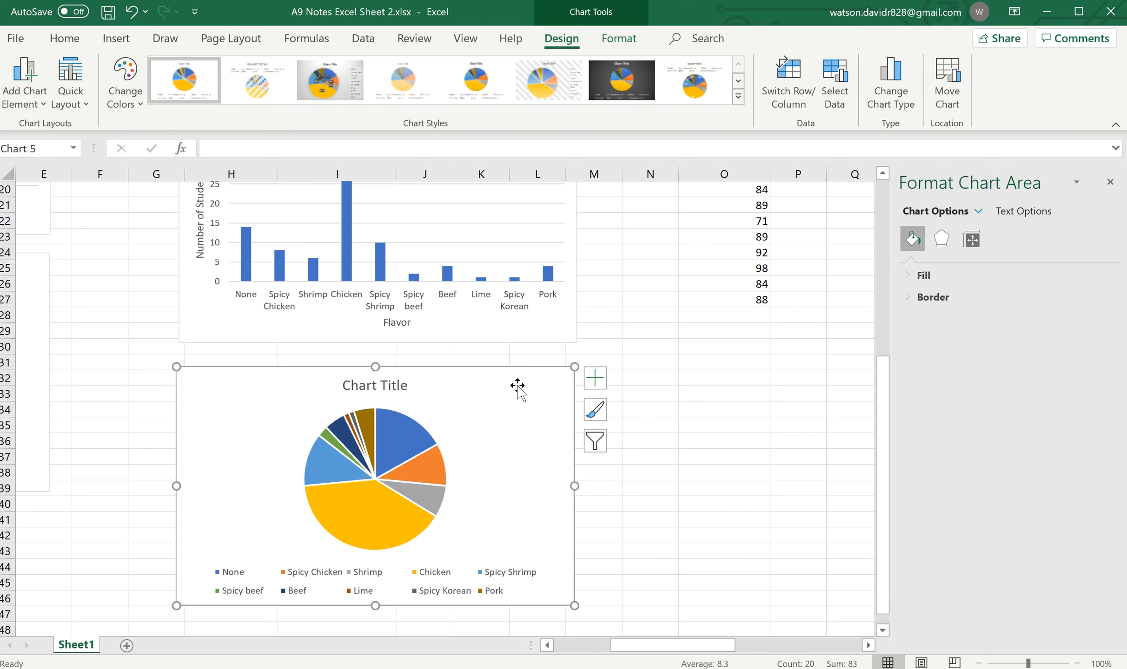
# - Replace the ramen pie chart's placeholder title with "Favorite Ramen Flavor"
pyautogui.click(380, 386)
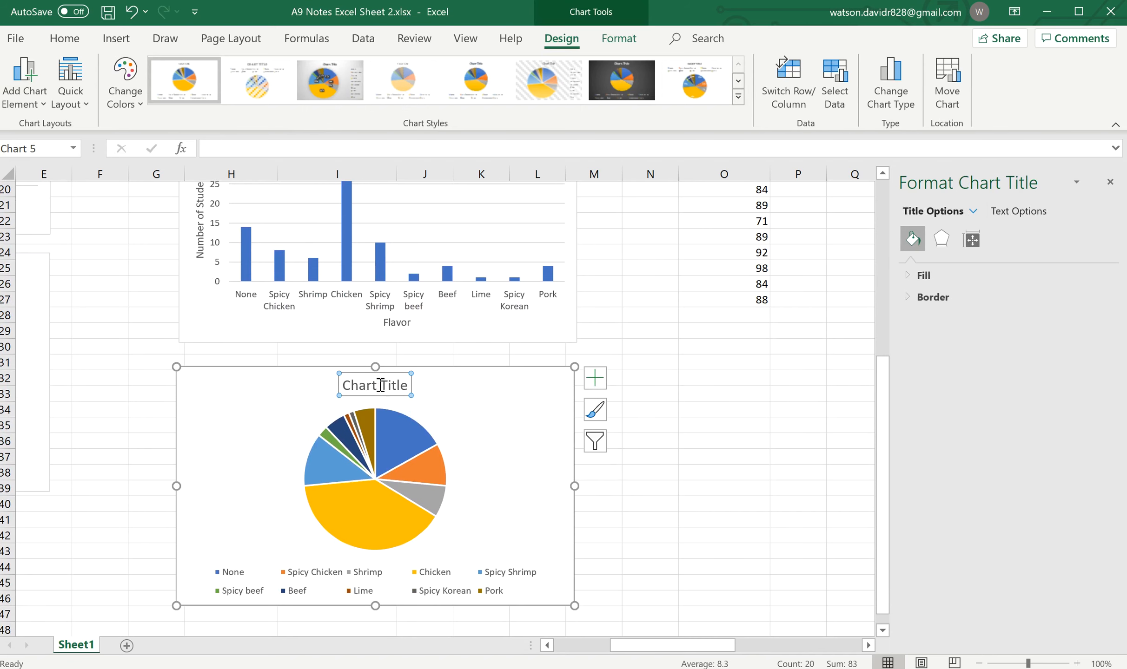
pyautogui.click(381, 386)
pyautogui.press('BackSpace')
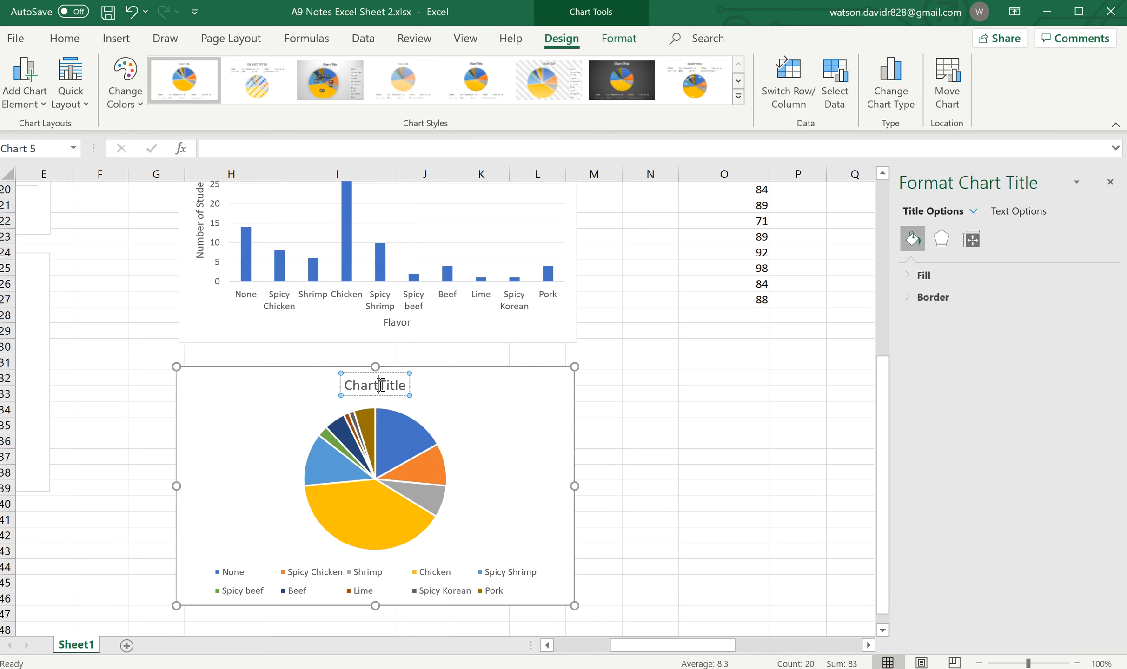
pyautogui.press('BackSpace')
pyautogui.press('BackSpace')
pyautogui.press('BackSpace')
pyautogui.press('BackSpace')
pyautogui.press('BackSpace')
pyautogui.press('Delete')
pyautogui.press('Delete')
pyautogui.press('Delete')
pyautogui.press('Delete')
pyautogui.press('Delete')
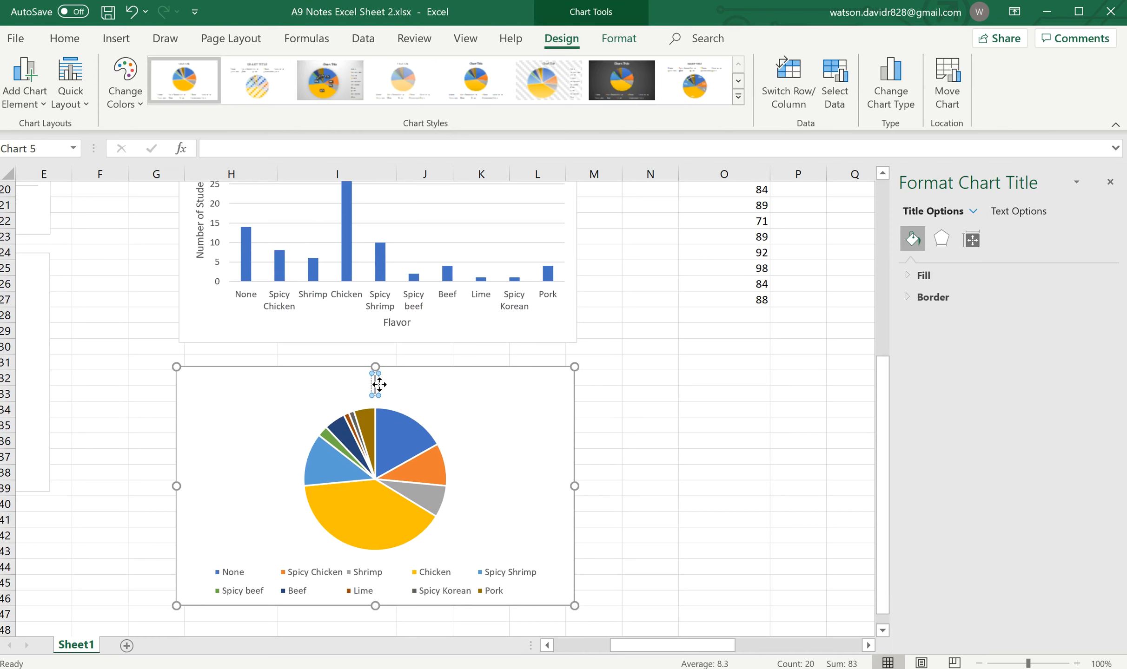
pyautogui.write('Favorite Ramen Flab')
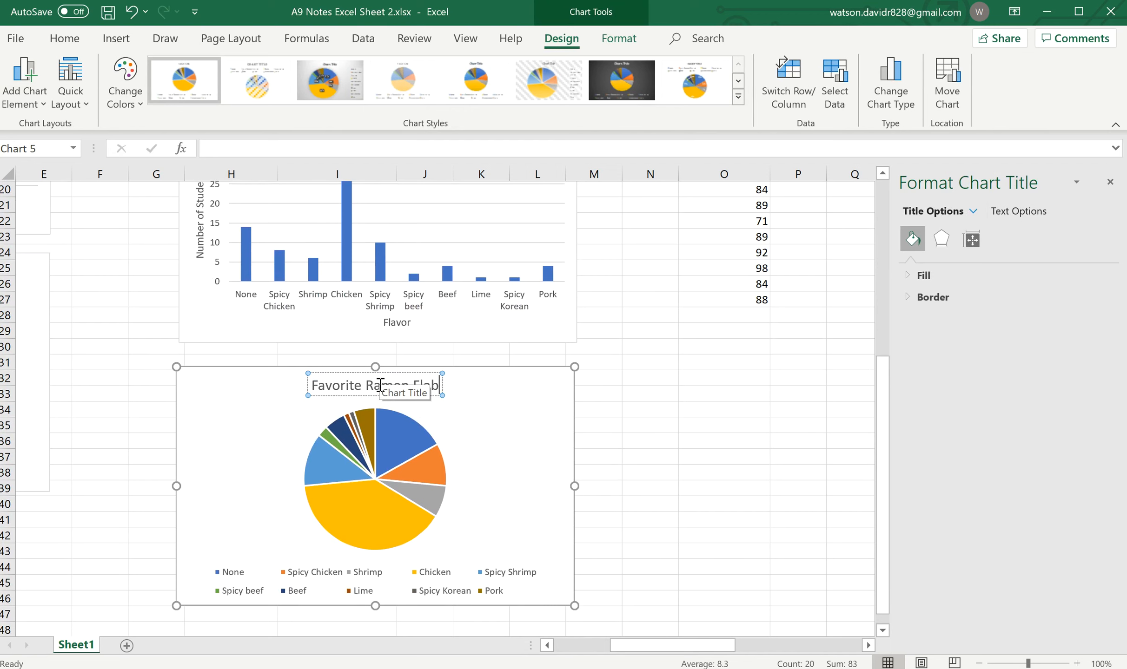
pyautogui.press('BackSpace')
pyautogui.write('vor')
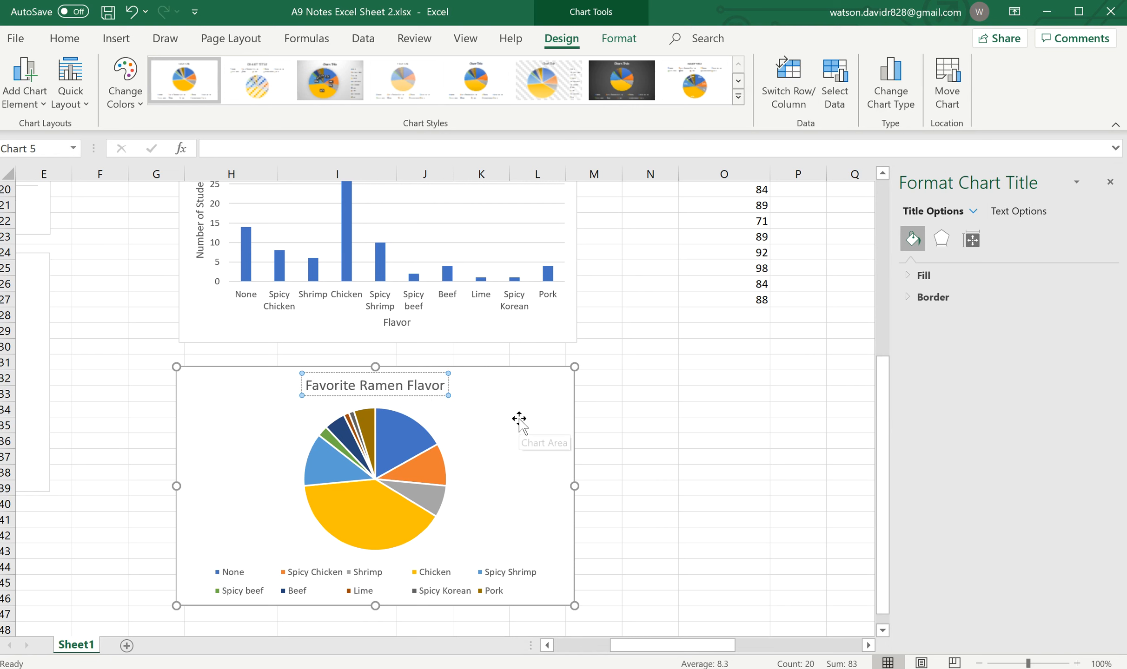
pyautogui.click(632, 382)
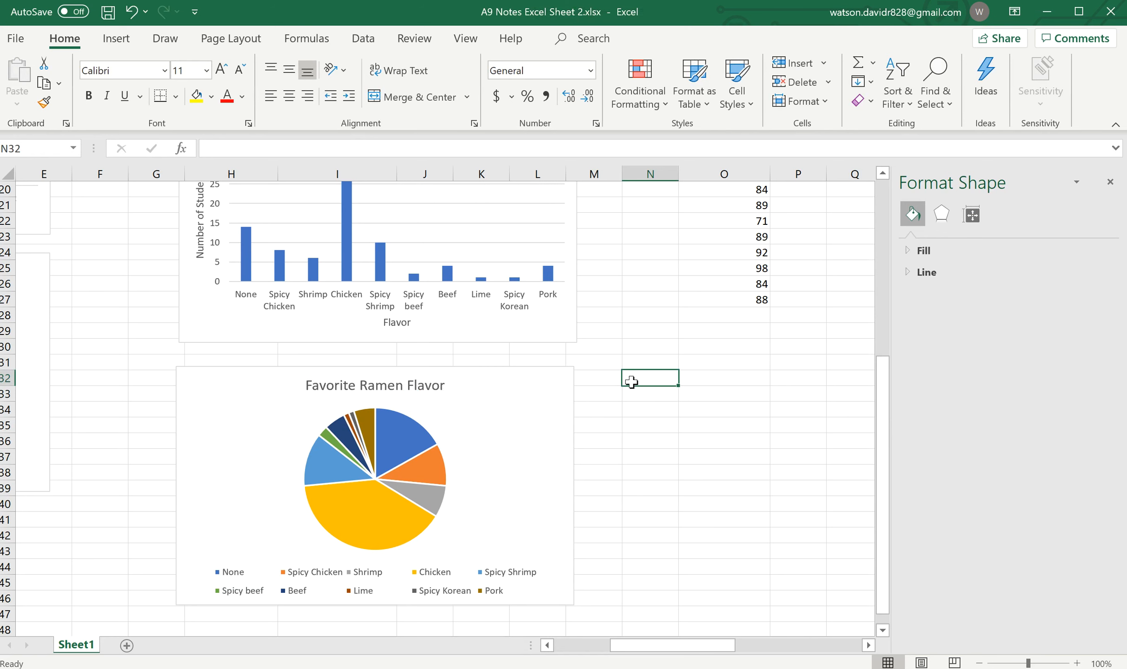
# - Add data labels to the ramen pie chart
pyautogui.click(509, 436)
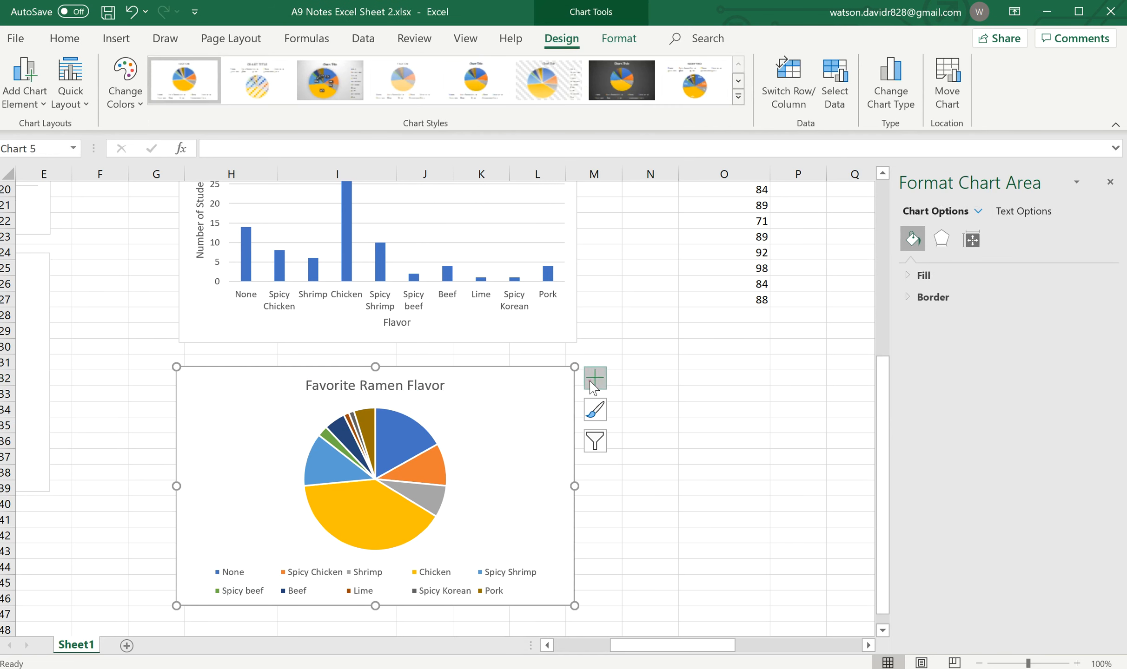
pyautogui.click(592, 382)
pyautogui.click(647, 423)
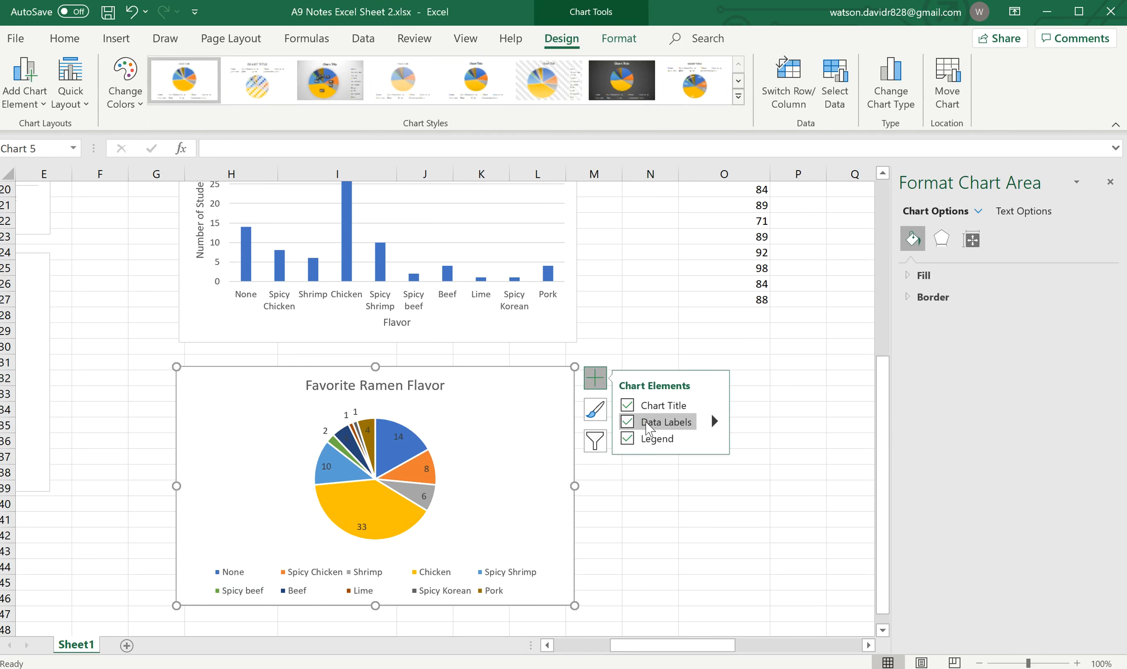
pyautogui.click(374, 485)
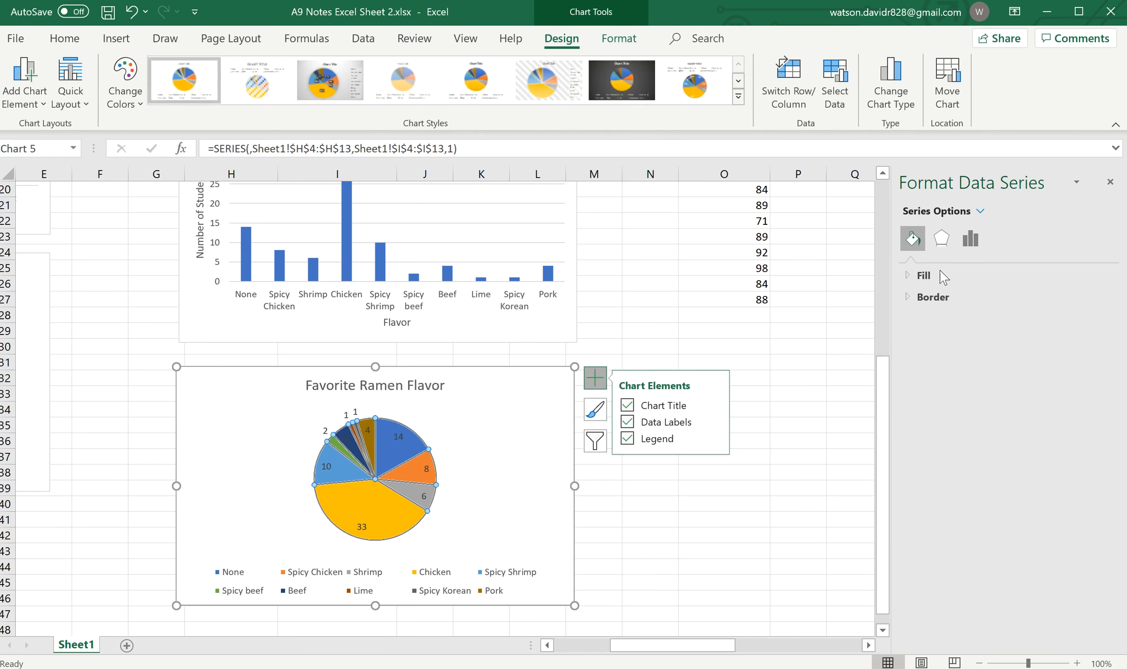
pyautogui.click(912, 278)
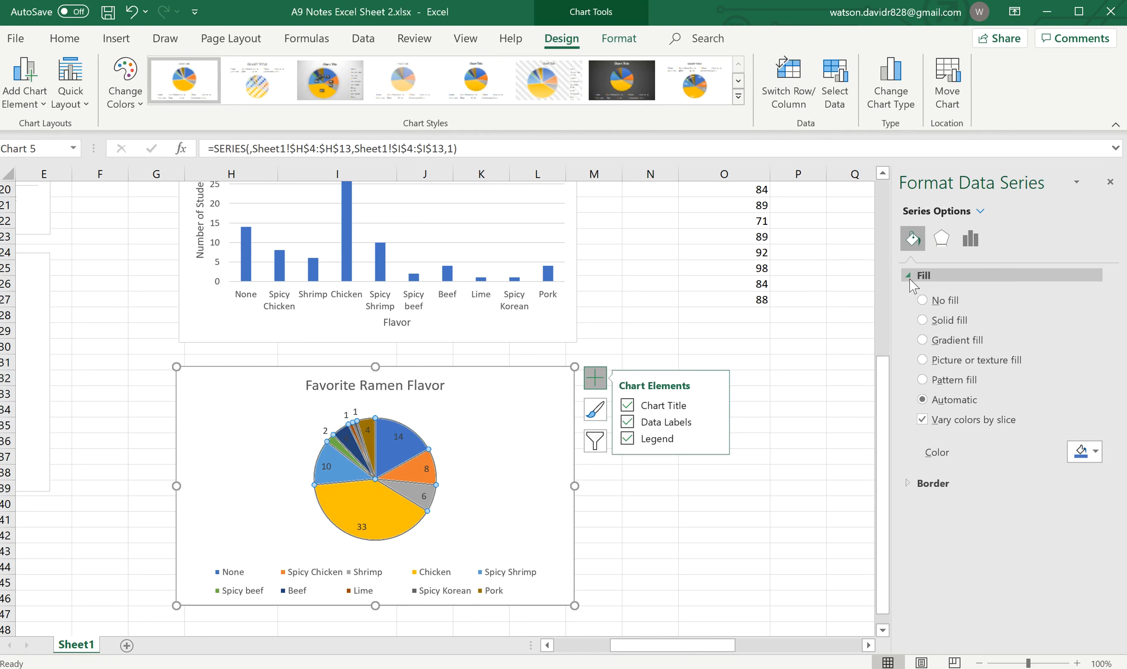
pyautogui.click(942, 242)
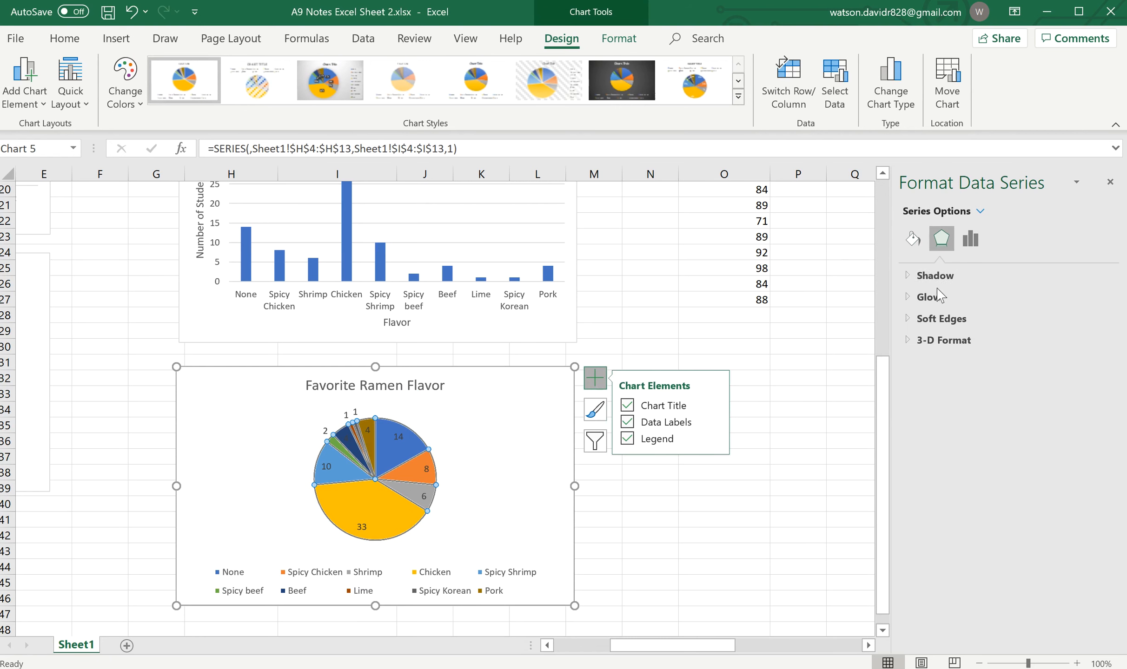
pyautogui.click(938, 275)
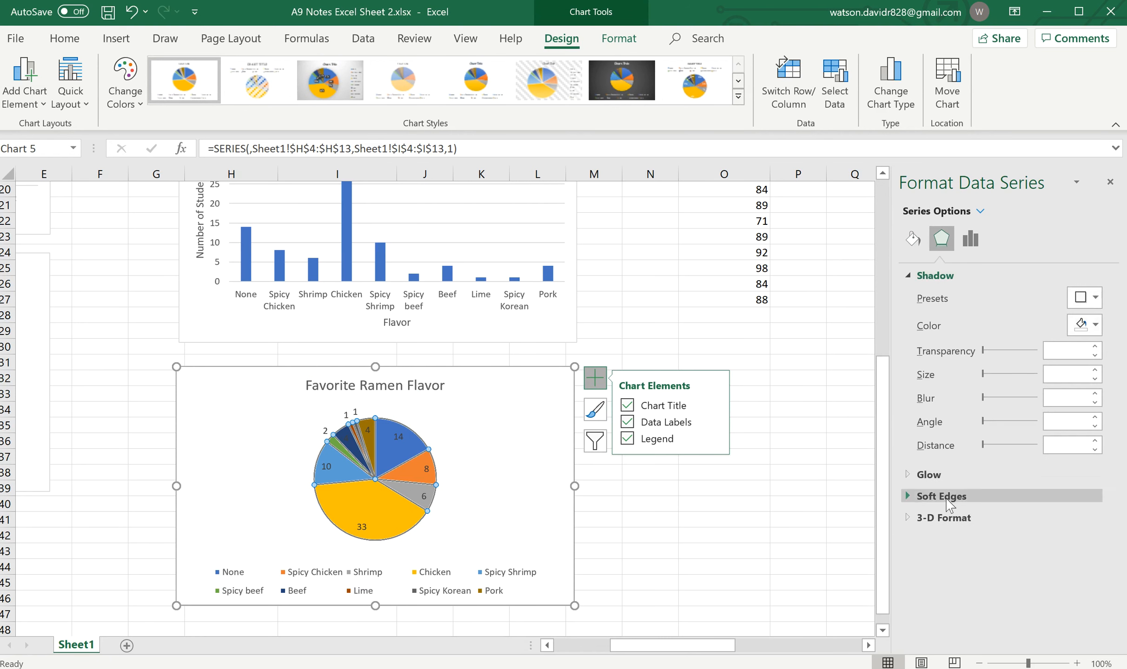
pyautogui.click(971, 242)
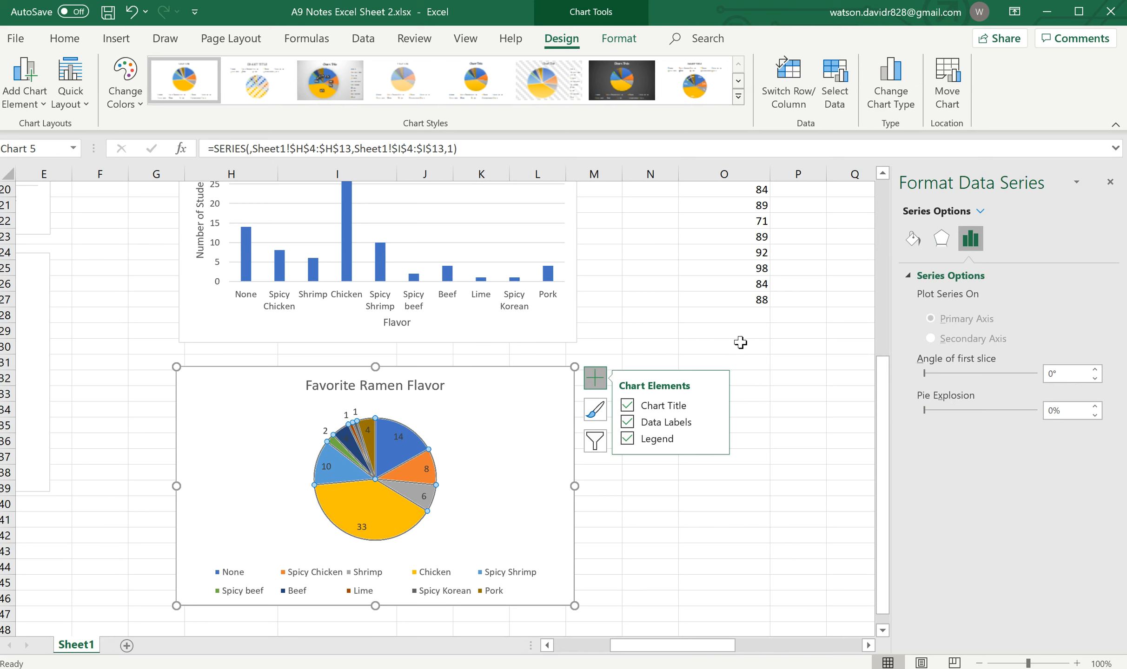
# - Set the ramen pie chart's legend position to Right
pyautogui.click(704, 434)
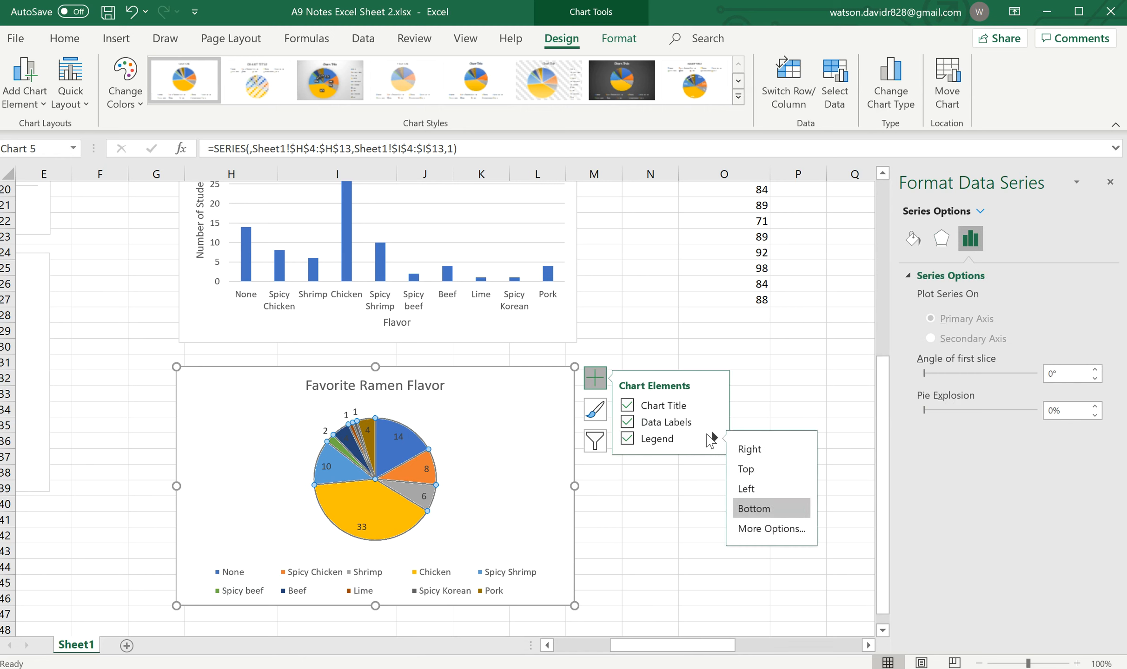
pyautogui.click(765, 449)
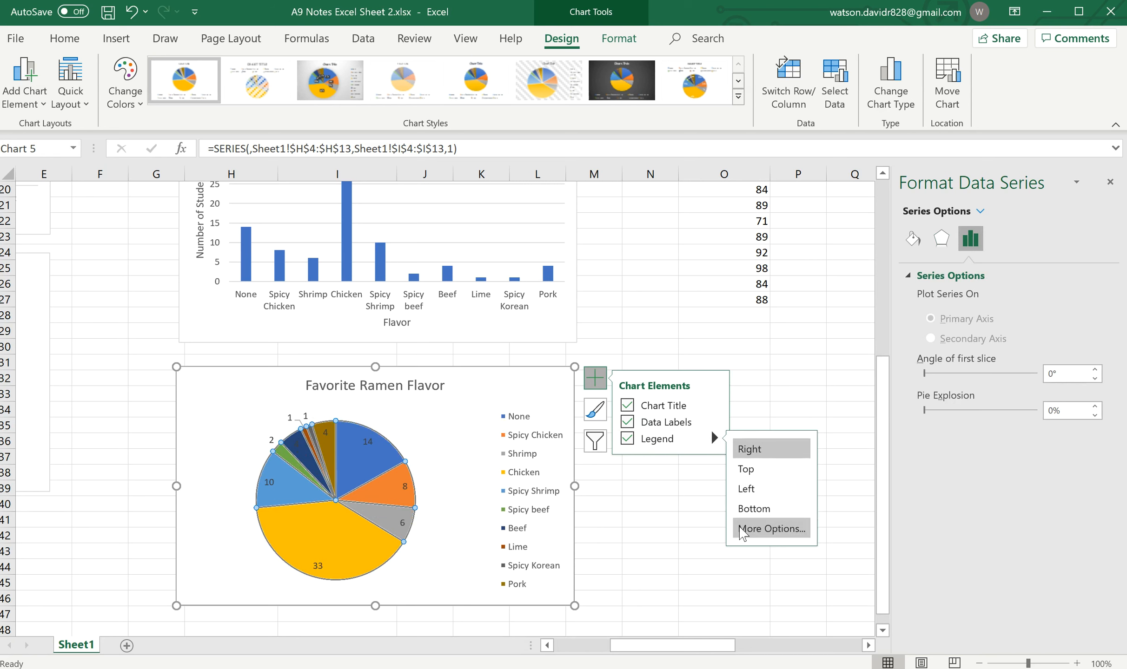
pyautogui.click(655, 504)
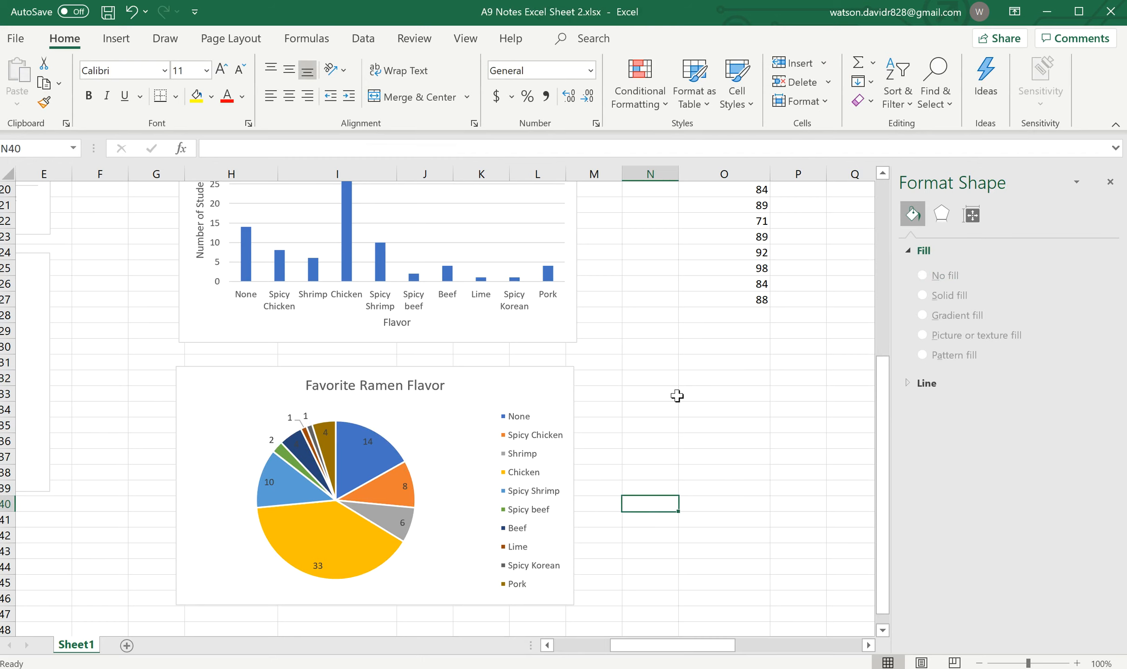
# - Insert a histogram from the Ex3 student grades in O3:O27 and apply the dark grey gradient chart style to it
pyautogui.scroll(2, 677, 396)
pyautogui.scroll(4, 677, 396)
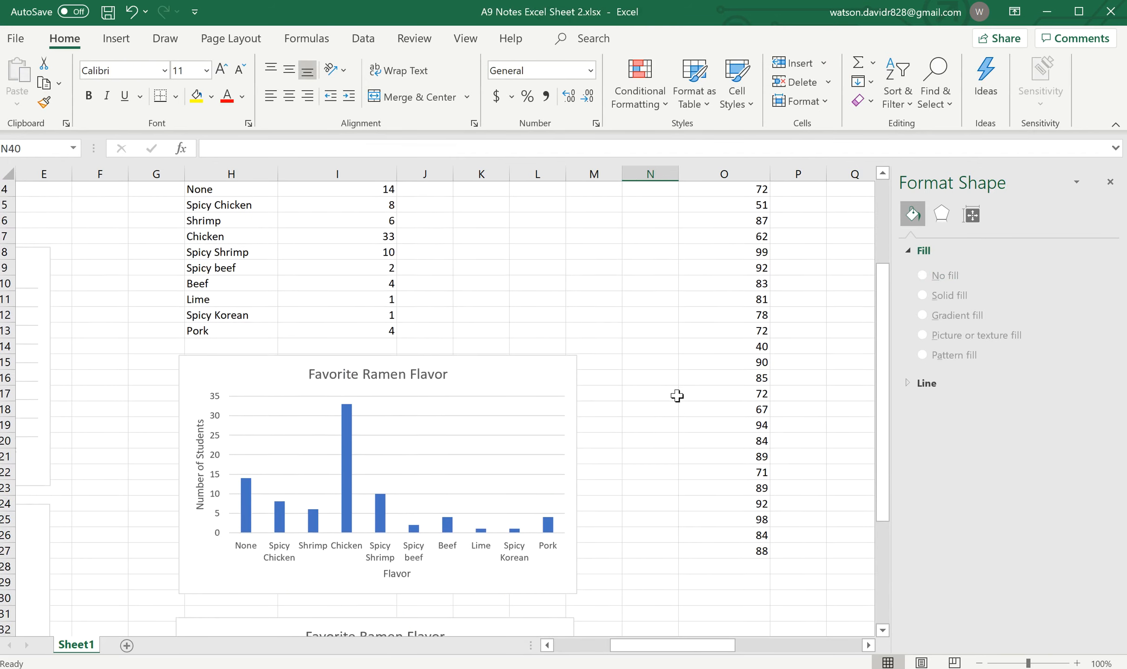
pyautogui.scroll(2, 677, 396)
pyautogui.hscroll(3, 674, 350)
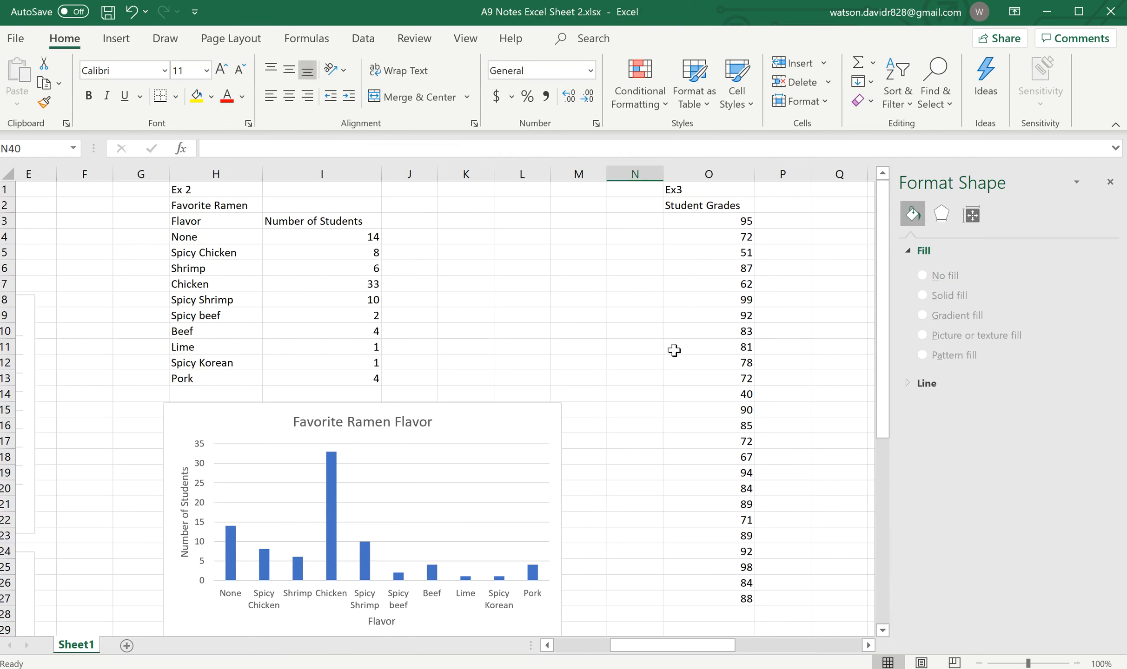
pyautogui.hscroll(3, 674, 350)
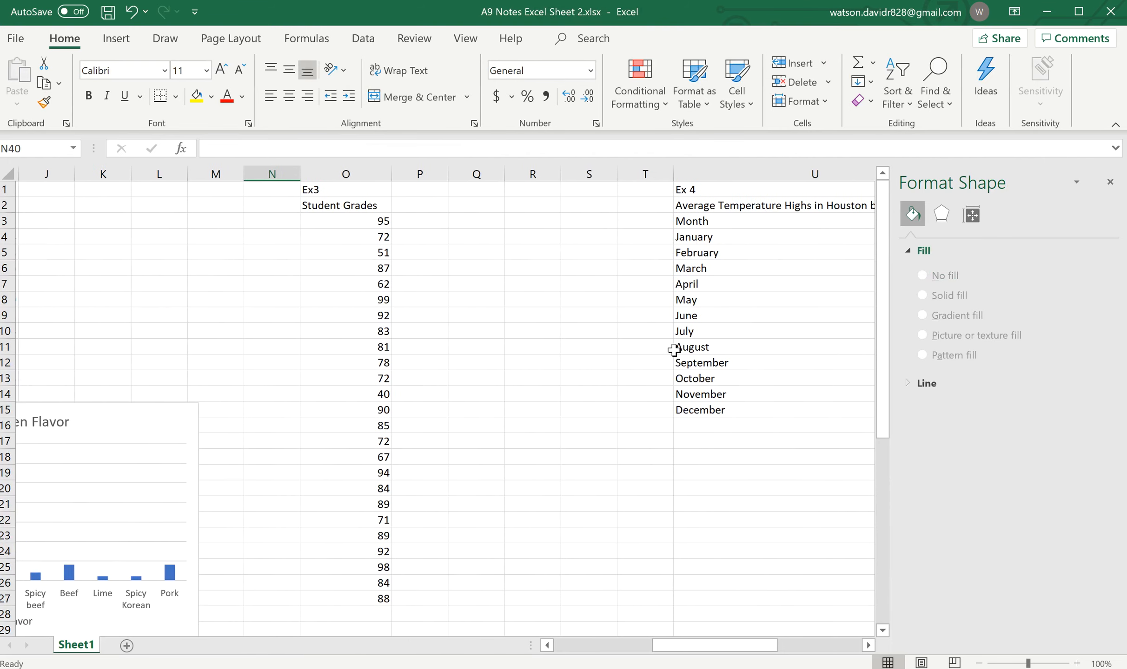
pyautogui.hscroll(1, 674, 350)
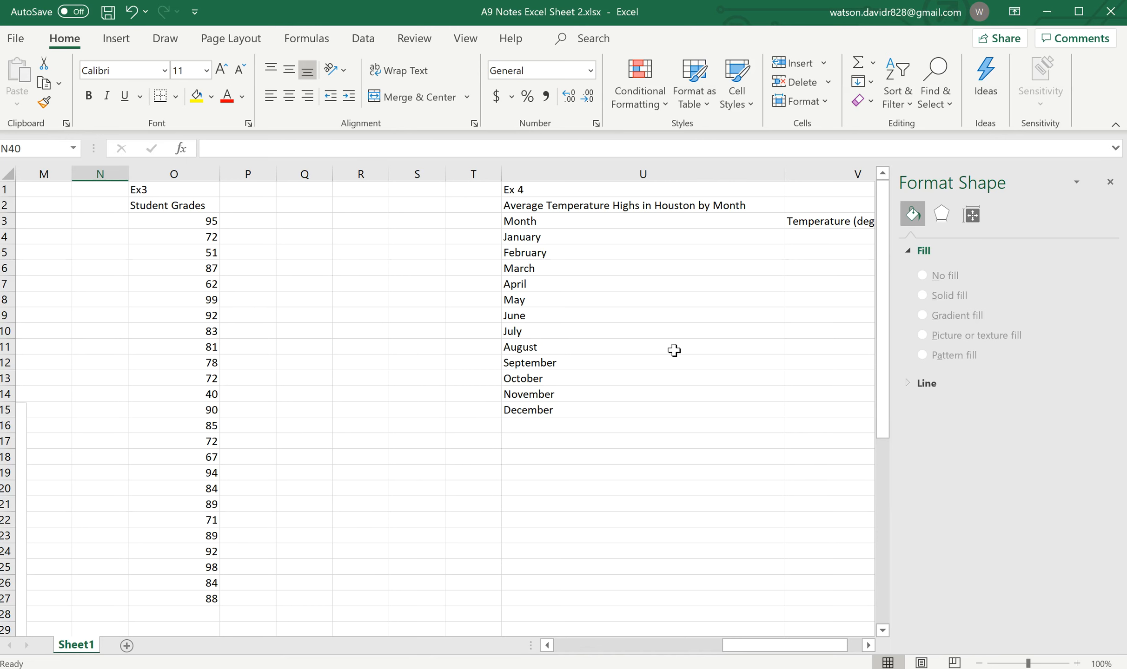
pyautogui.moveTo(187, 225); pyautogui.dragTo(191, 374)
pyautogui.moveTo(174, 524); pyautogui.dragTo(177, 603)
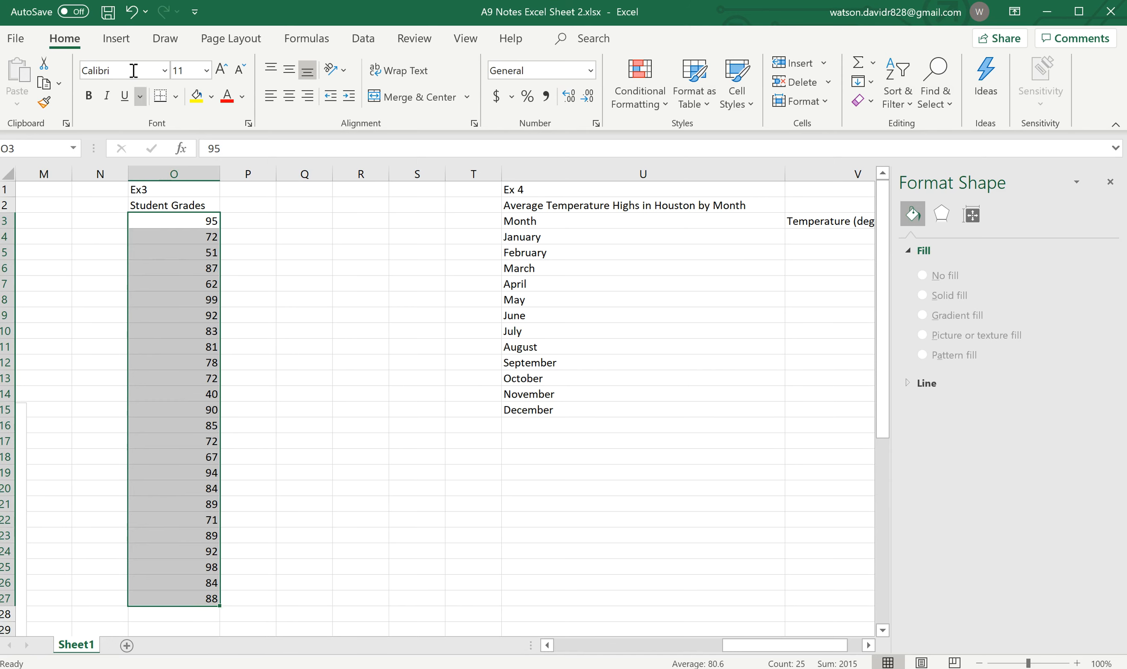
pyautogui.click(117, 39)
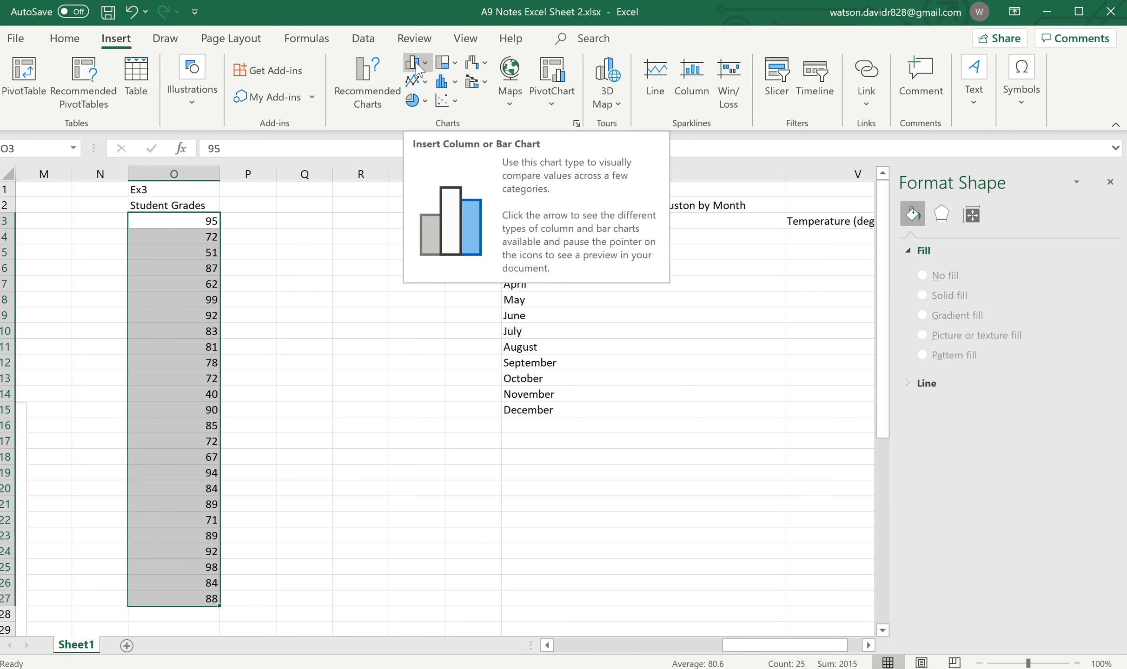
pyautogui.click(455, 84)
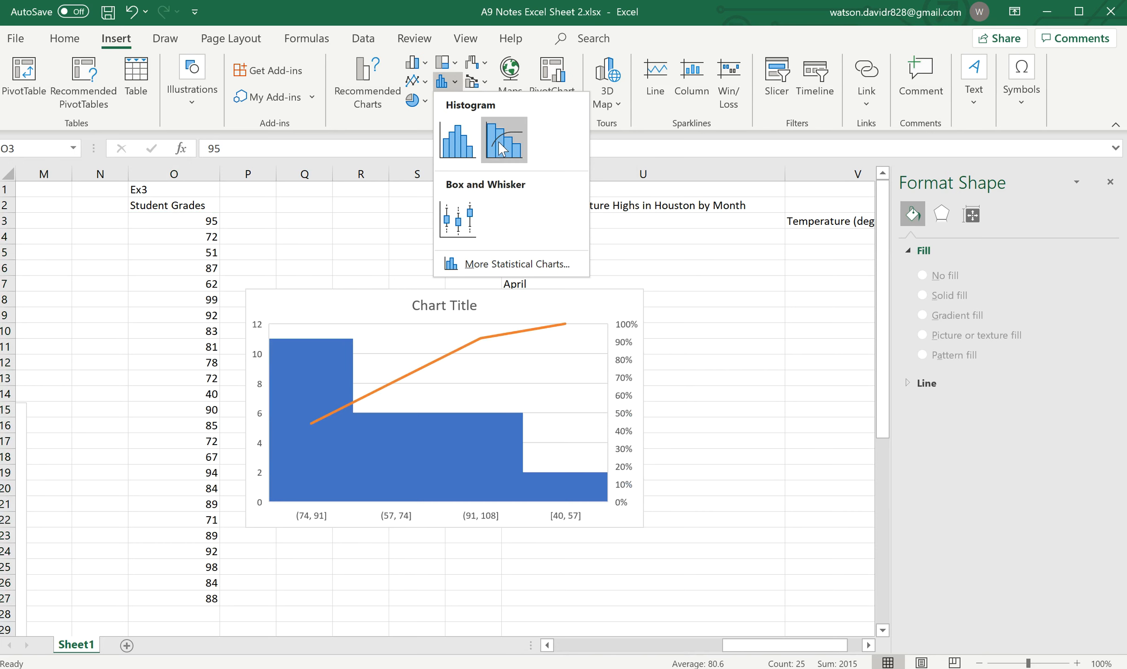
pyautogui.click(462, 137)
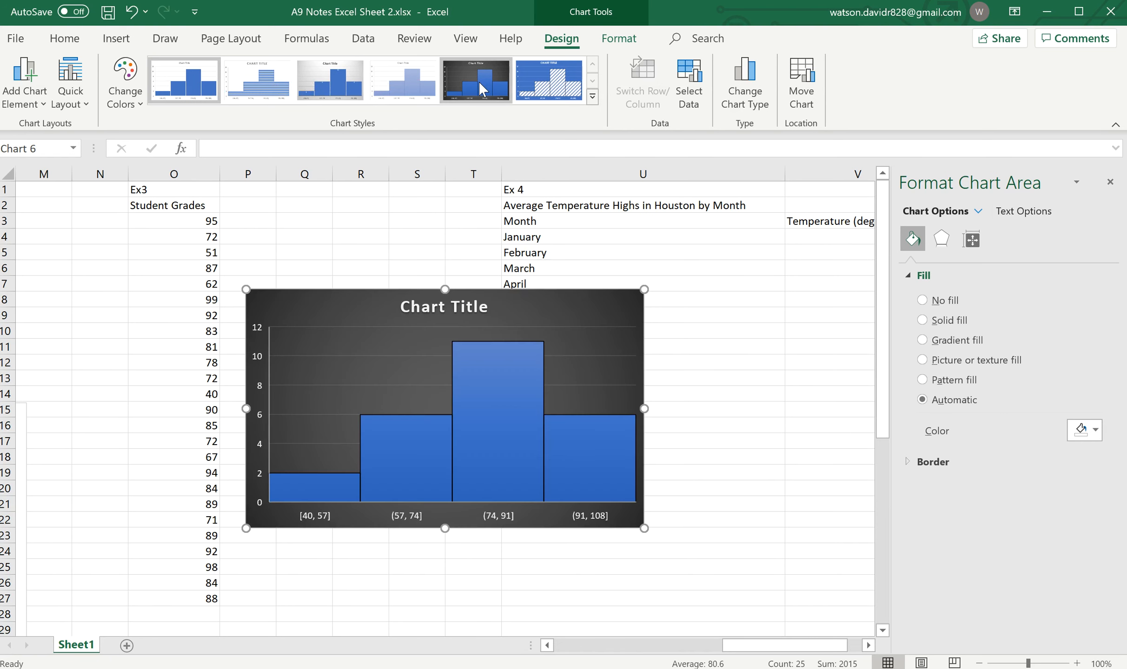
pyautogui.click(478, 81)
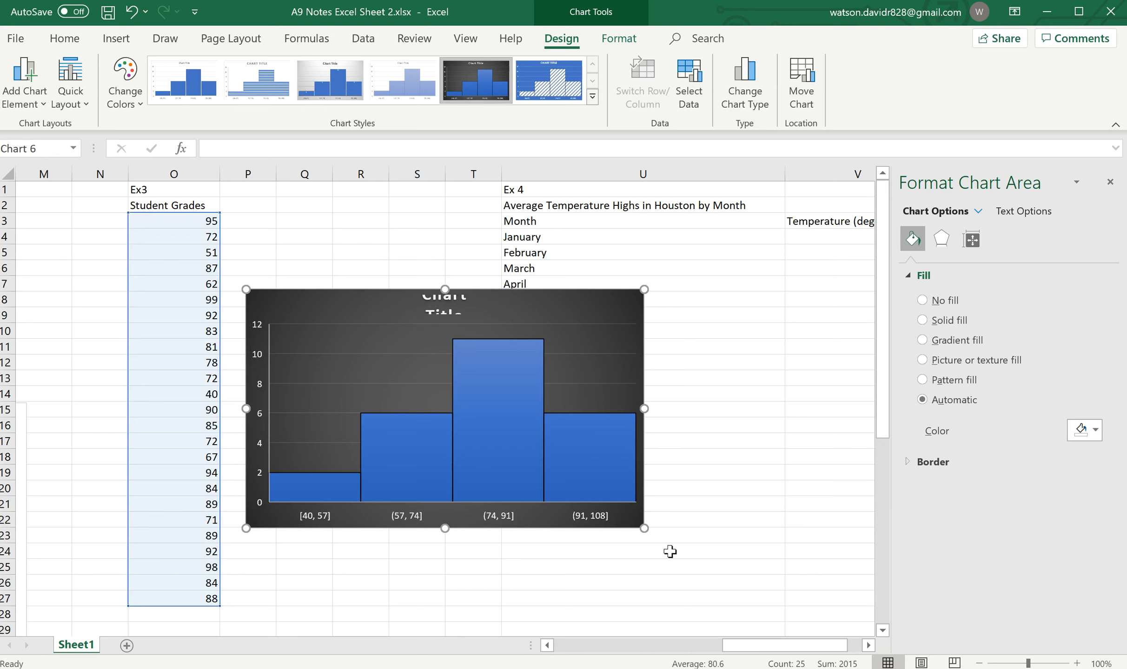
# - Enlarge the grades histogram slightly and move it below the student grades, with its upper edge at row 30
pyautogui.moveTo(644, 528); pyautogui.dragTo(678, 563)
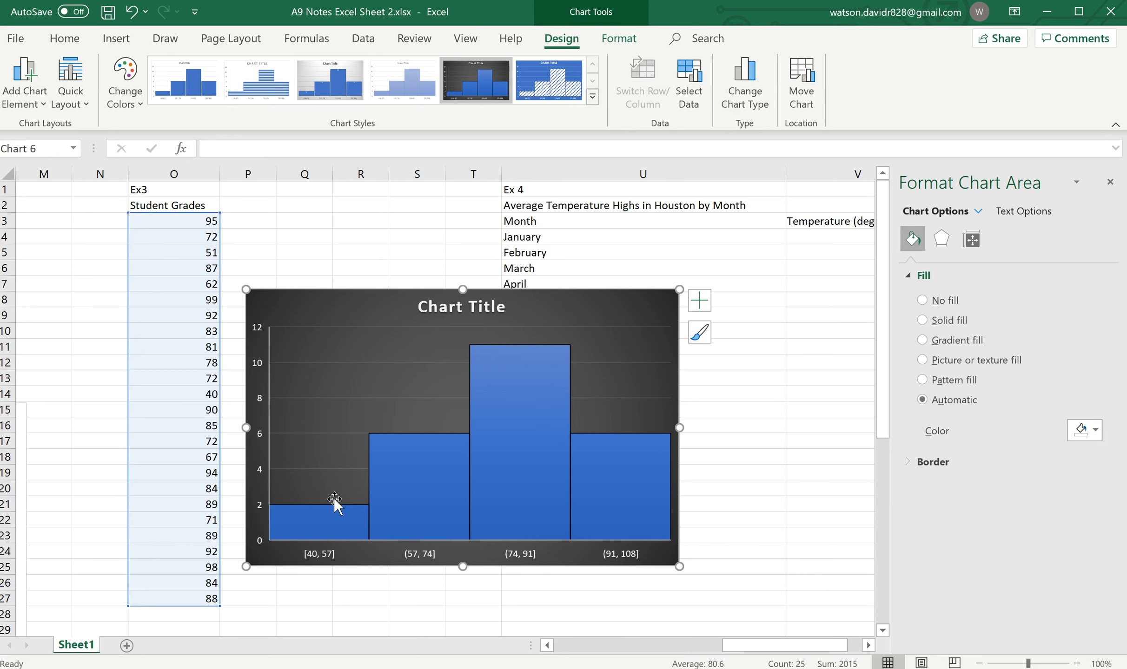
pyautogui.click(330, 519)
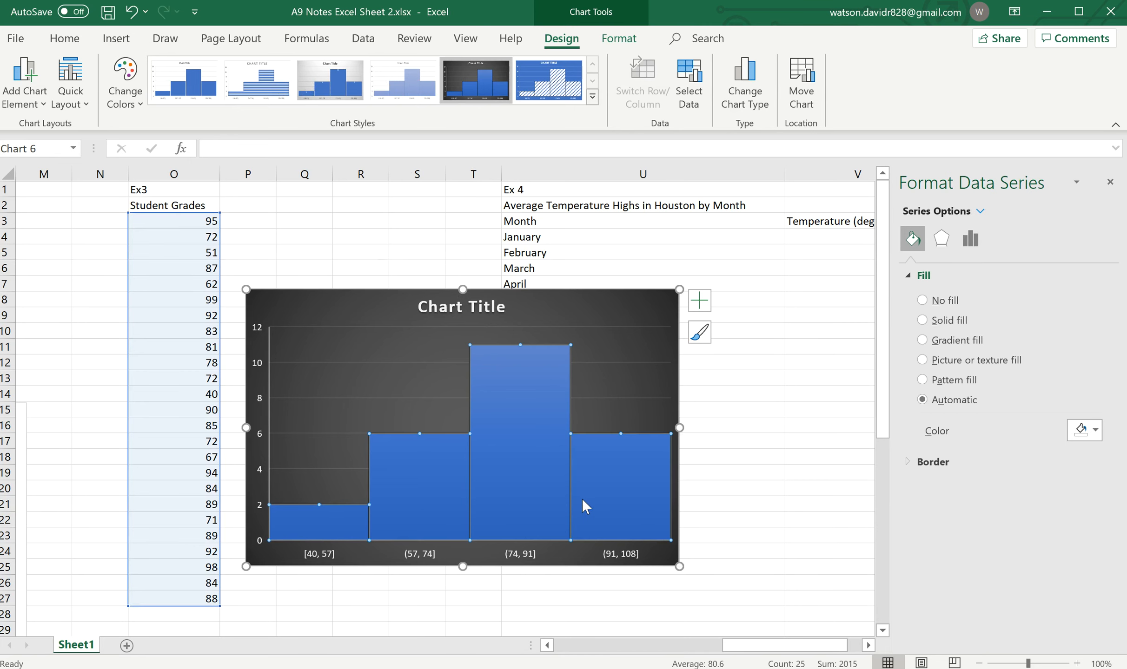
pyautogui.moveTo(598, 498)
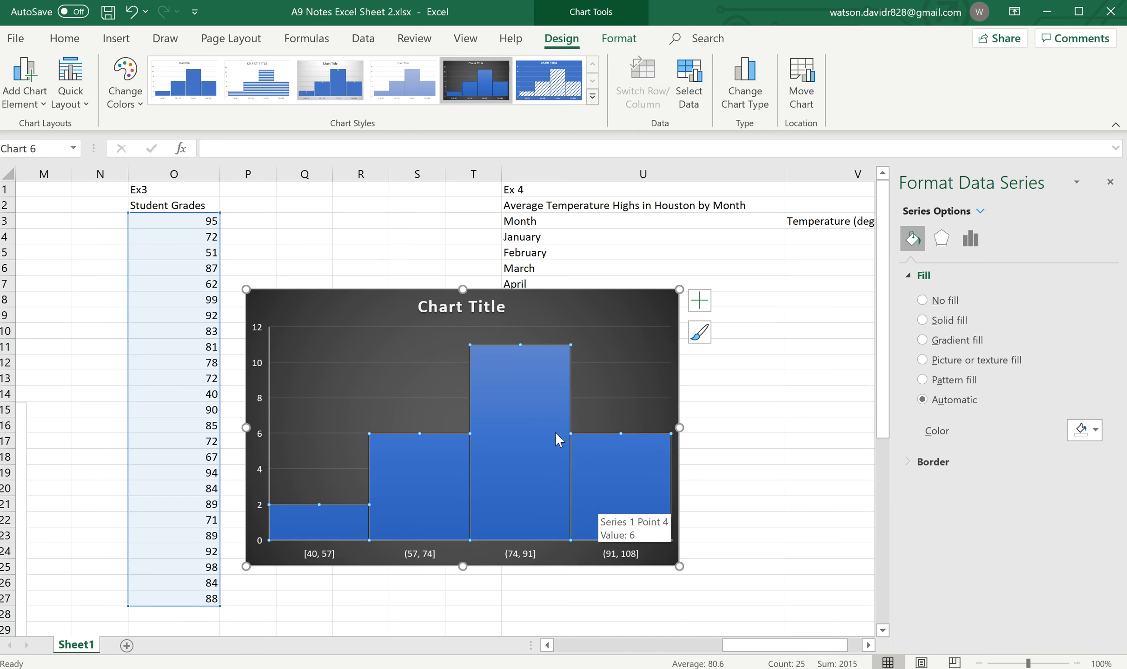
pyautogui.scroll(-1, 485, 359)
pyautogui.moveTo(318, 254); pyautogui.dragTo(129, 609)
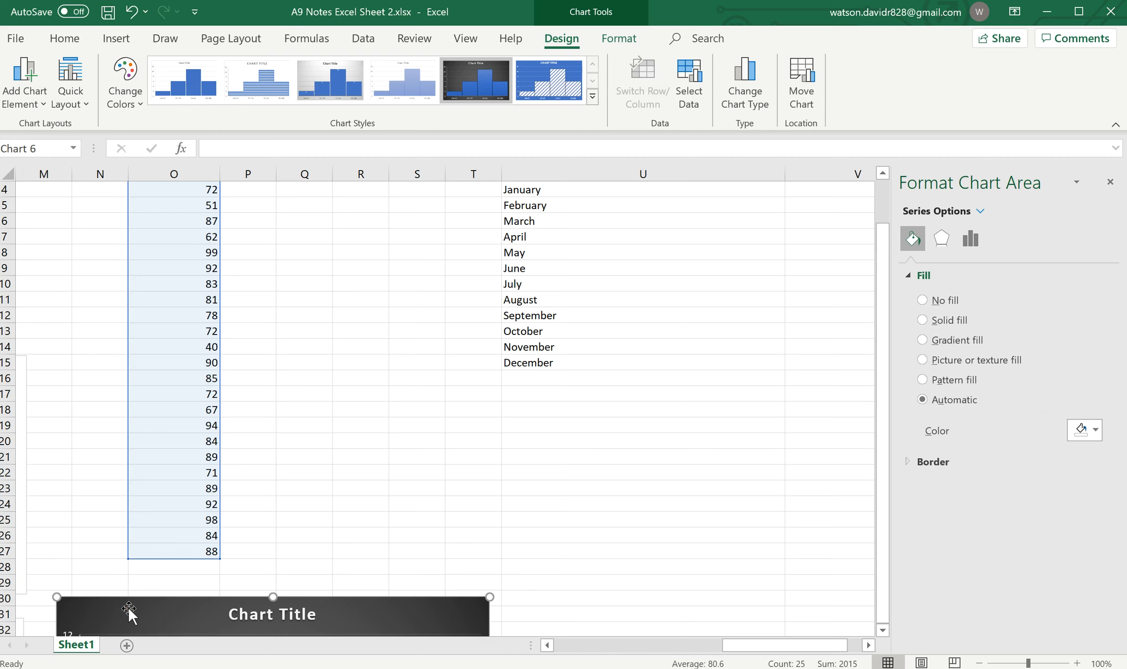
pyautogui.scroll(-2, 255, 470)
pyautogui.scroll(-3, 256, 471)
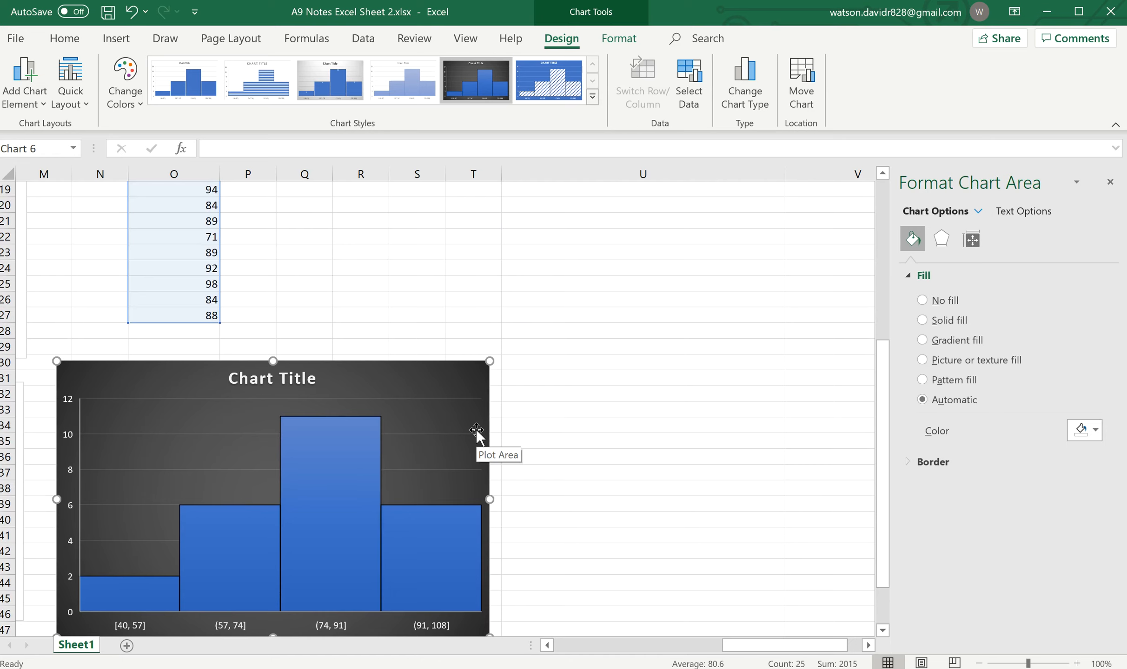
pyautogui.scroll(4, 477, 430)
pyautogui.scroll(3, 476, 430)
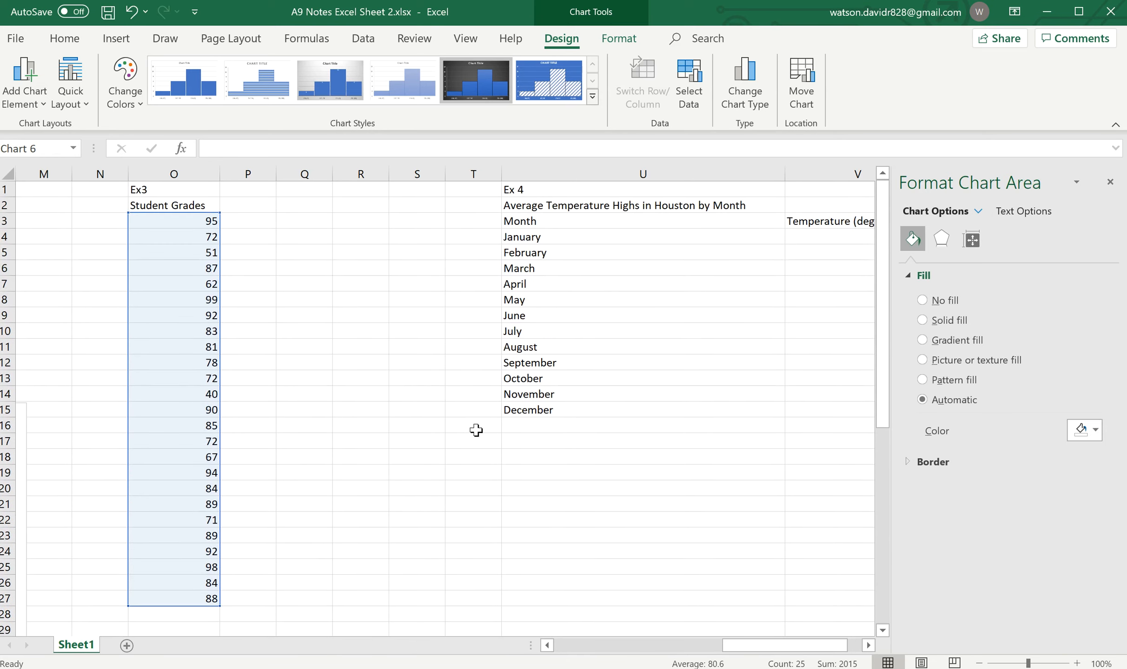
pyautogui.scroll(-1, 322, 416)
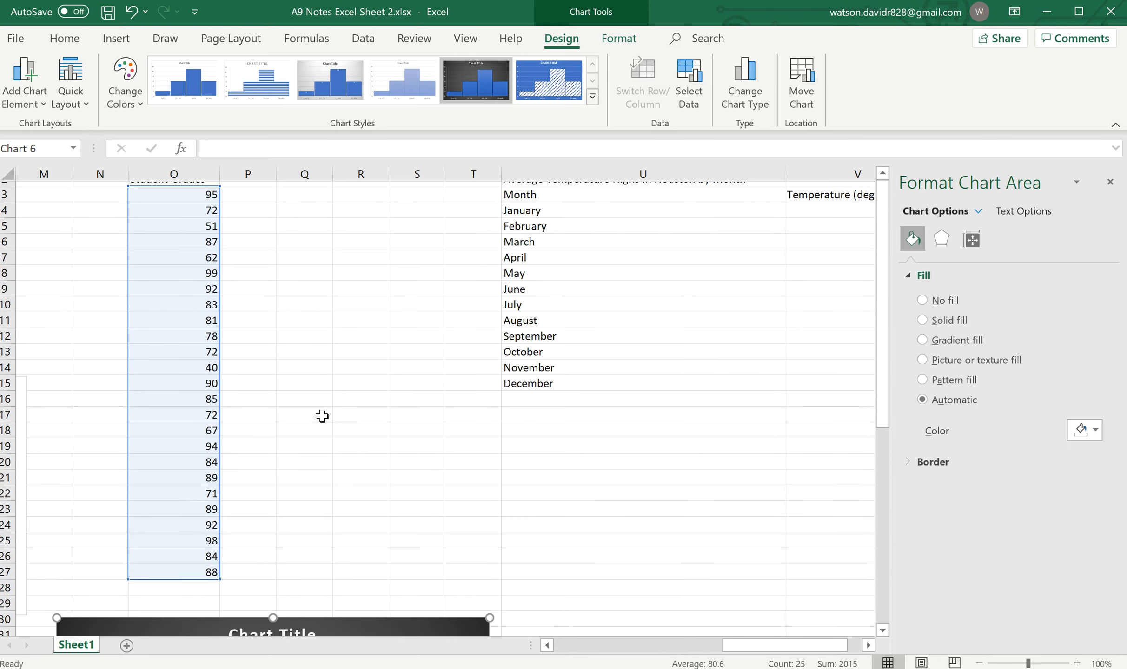
pyautogui.scroll(-6, 323, 416)
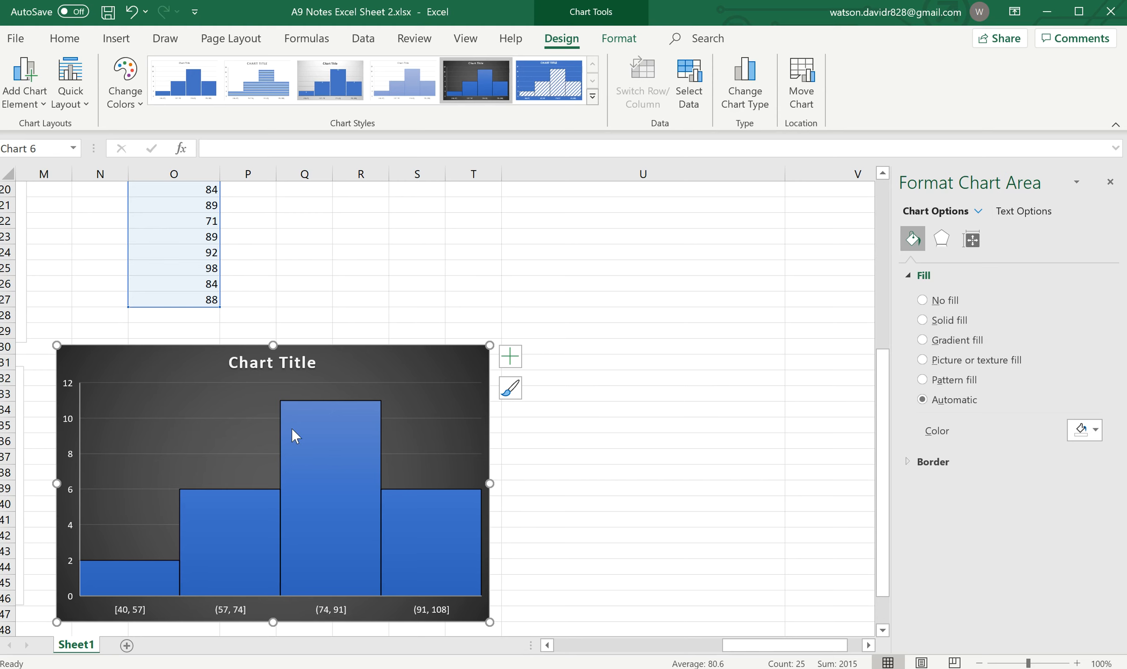
# - Open the axis options for the histogram's horizontal axis
pyautogui.moveTo(291, 427)
pyautogui.click(344, 502)
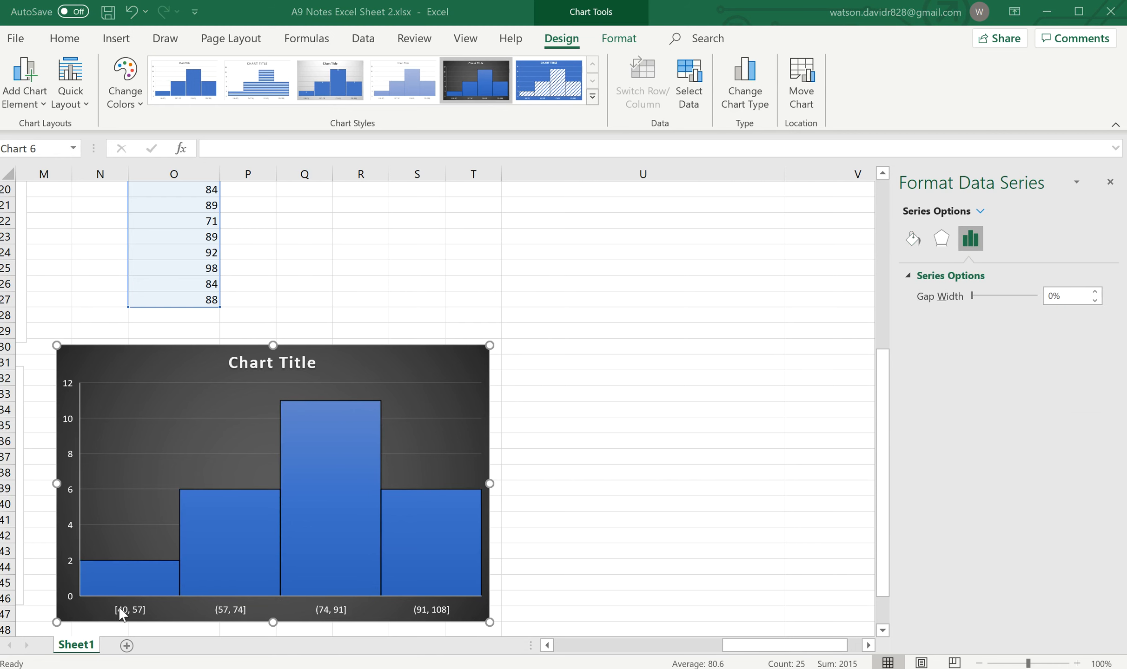
pyautogui.click(231, 611)
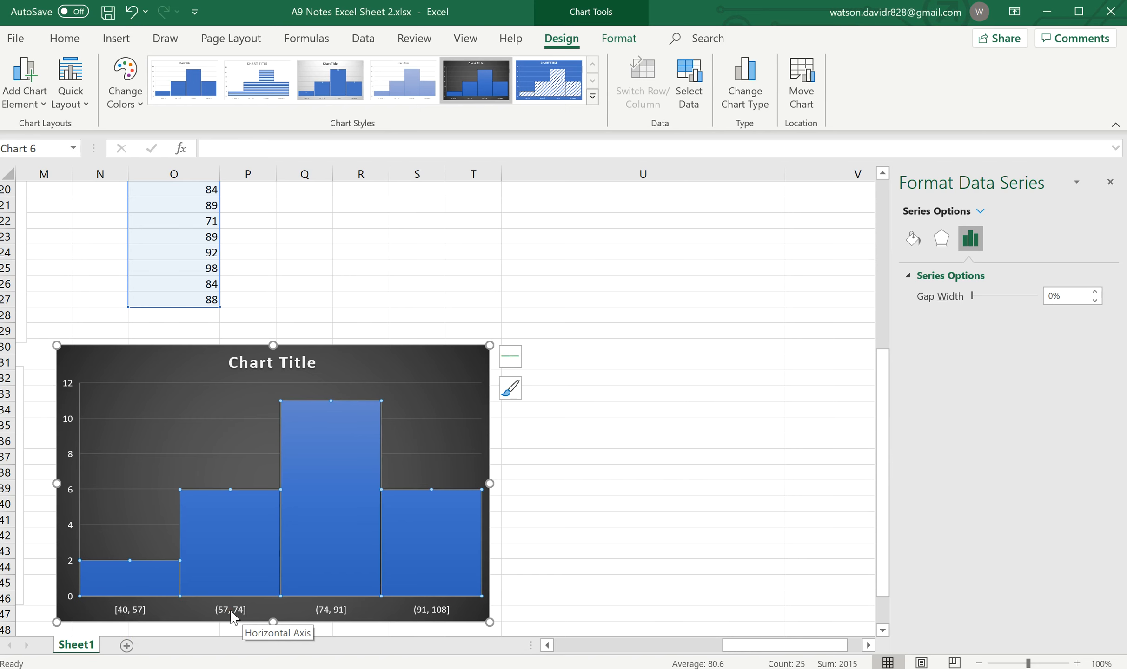
pyautogui.click(231, 612)
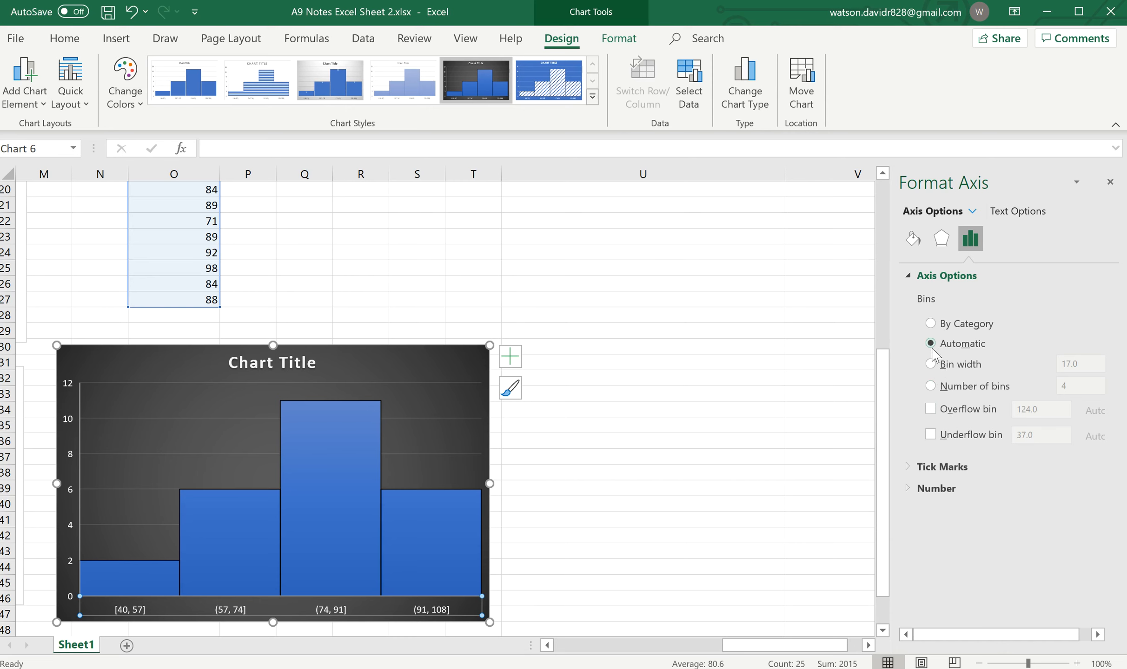
# - Try grouping the histogram's grades by number of bins, first with 6 bins and then with 10
pyautogui.click(931, 386)
pyautogui.doubleClick(1064, 393)
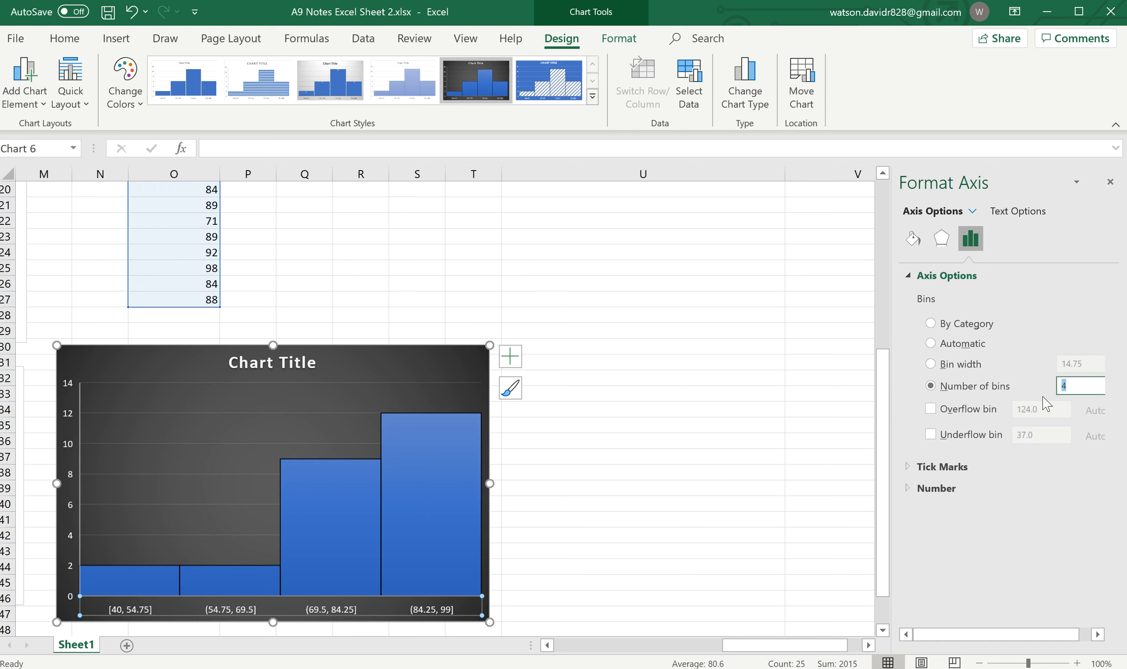
pyautogui.write('6')
pyautogui.press('Return')
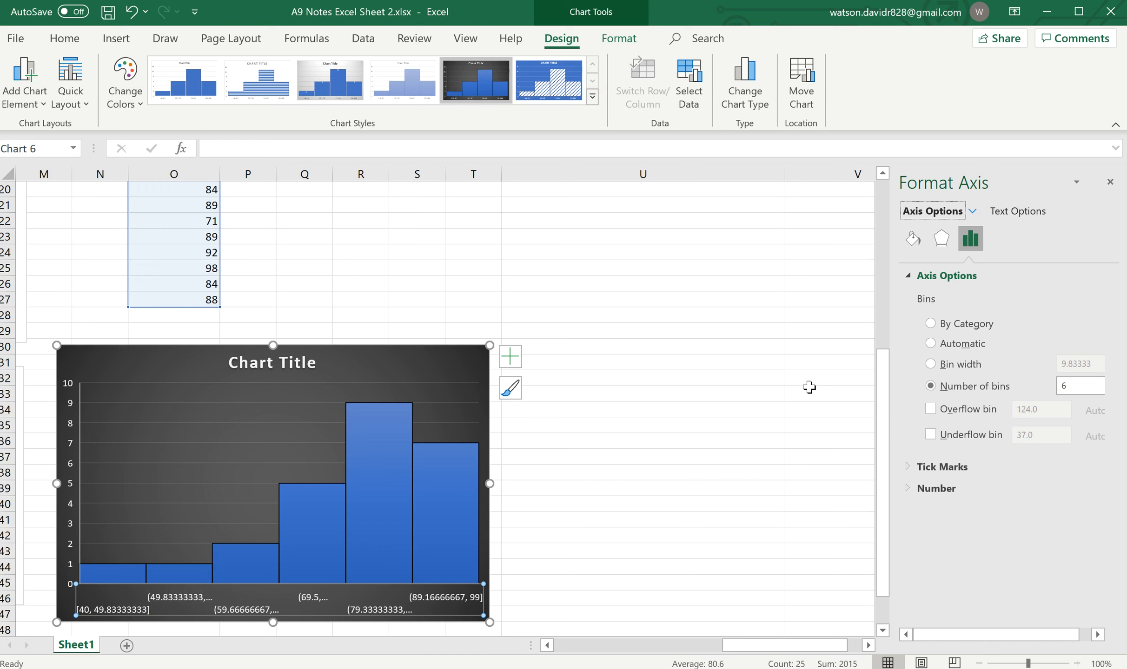
pyautogui.doubleClick(1085, 386)
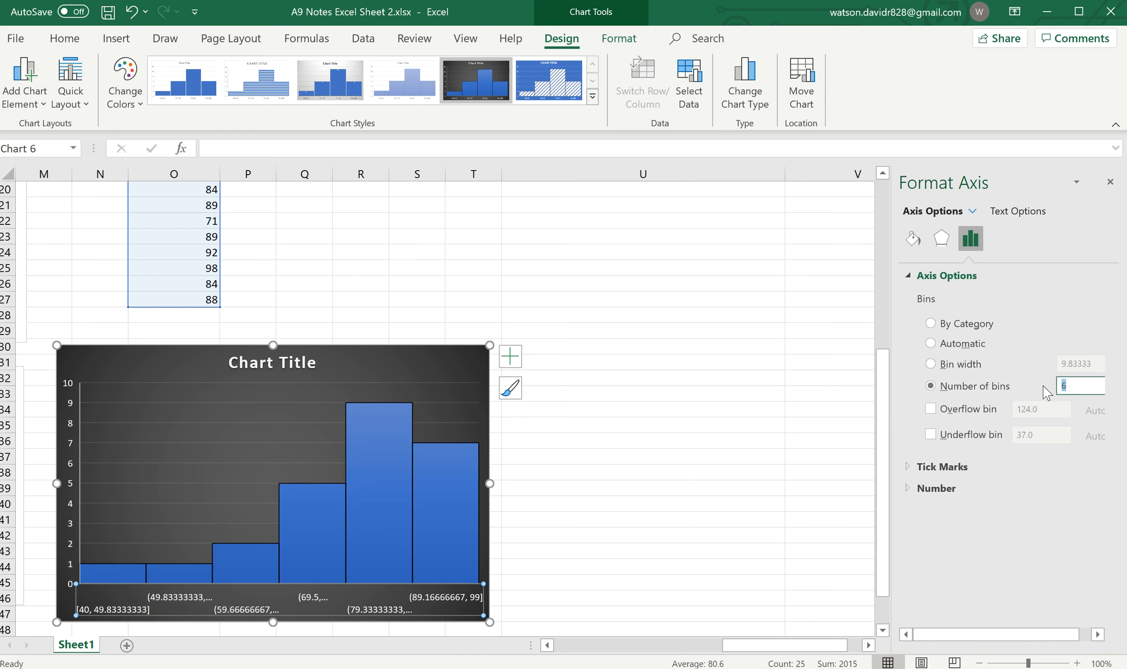
pyautogui.write('10')
pyautogui.press('Return')
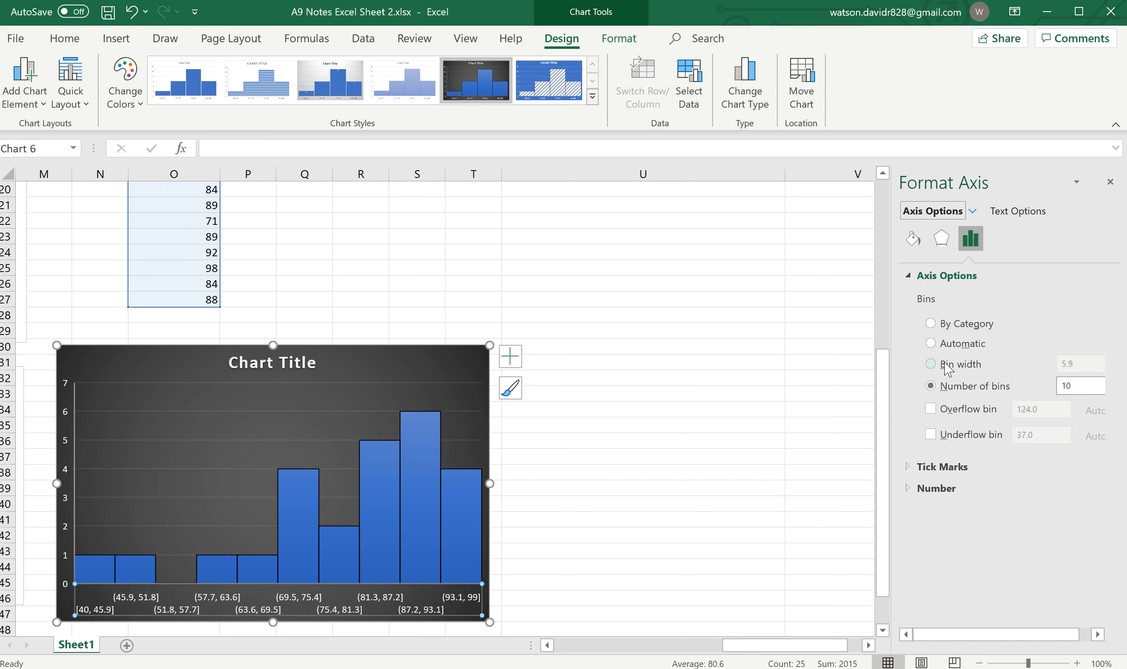
# - Group the histogram's grades by bin width, with a width of 10
pyautogui.click(930, 364)
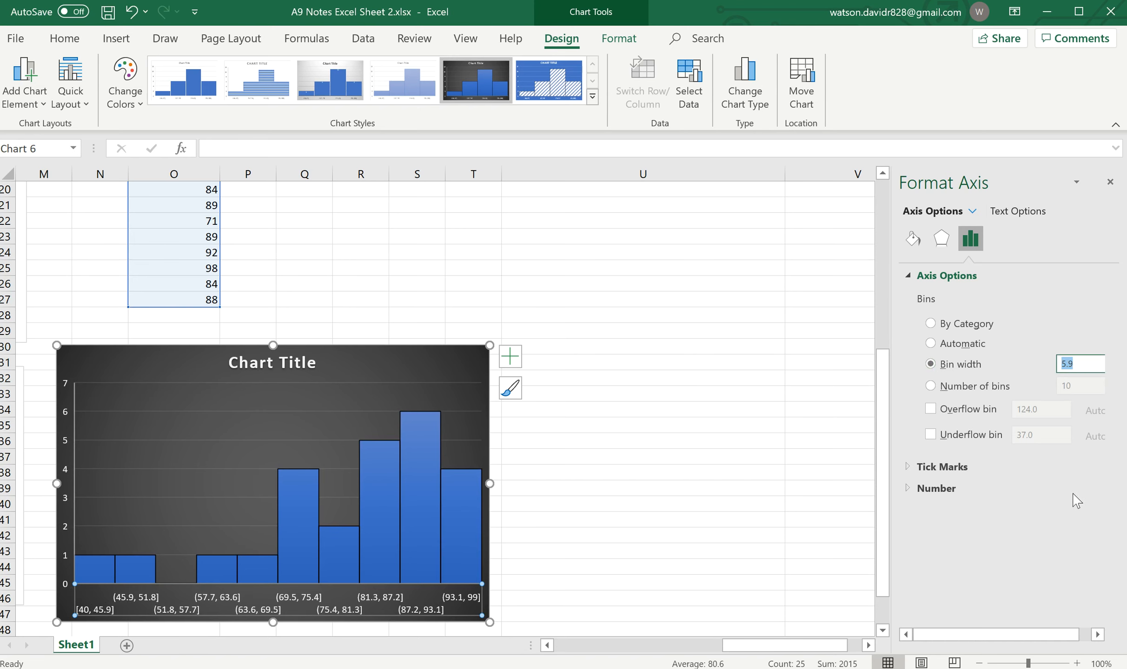
pyautogui.write('10')
pyautogui.press('Return')
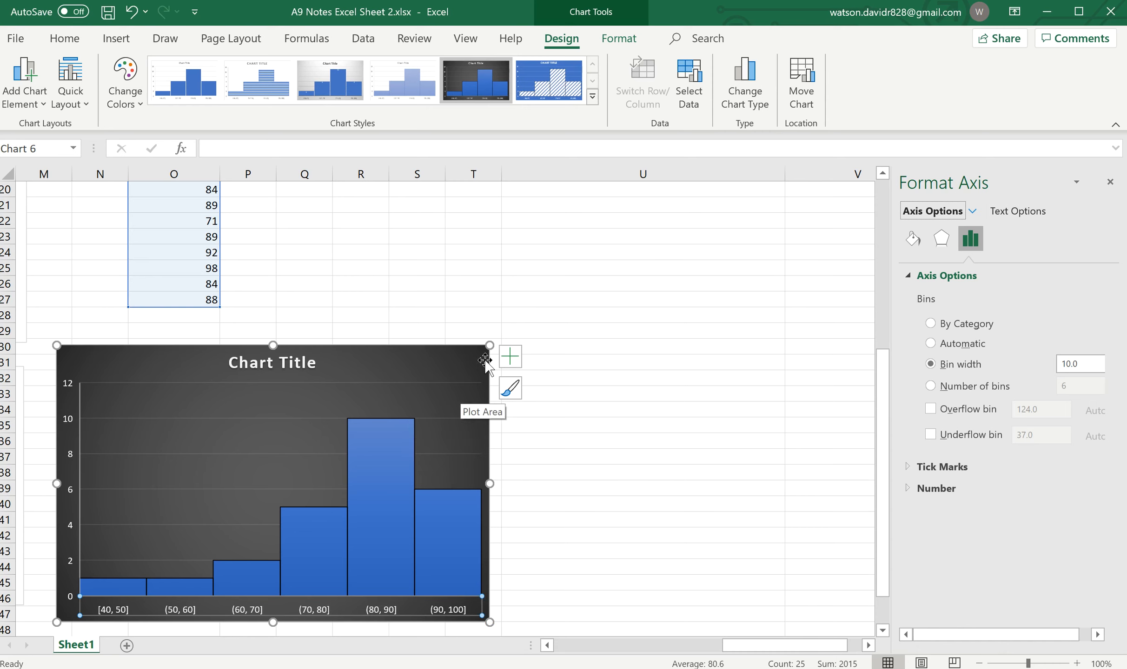
# - Add axis titles to the histogram and replace its placeholder chart title with "Test 1 Grades"
pyautogui.click(510, 357)
pyautogui.click(542, 401)
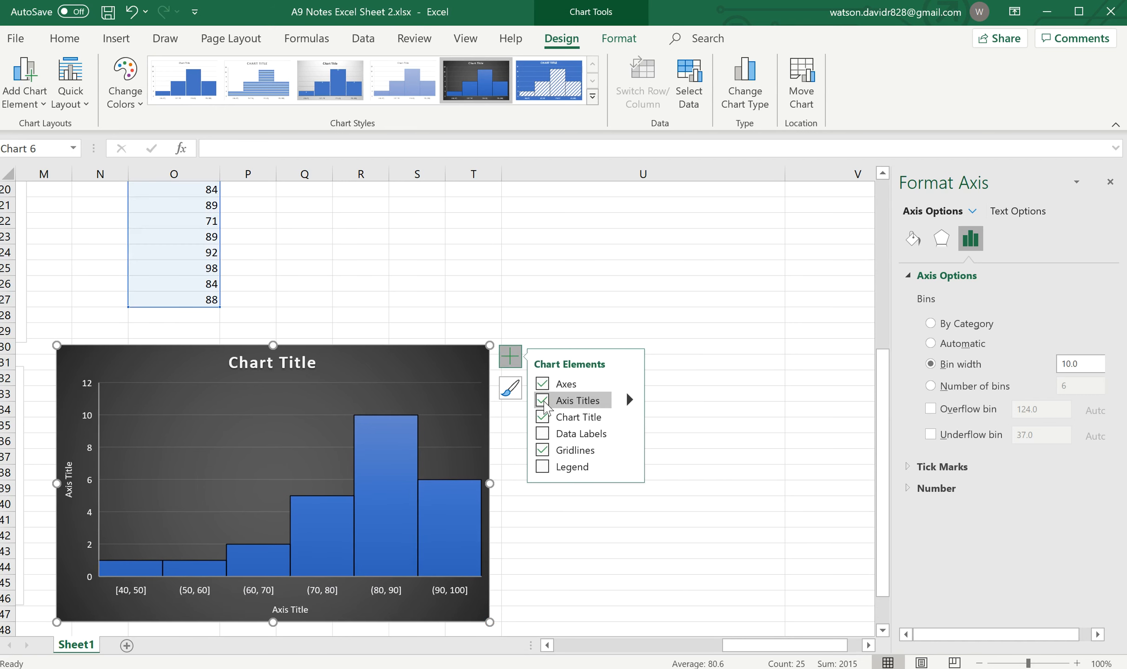
pyautogui.click(270, 364)
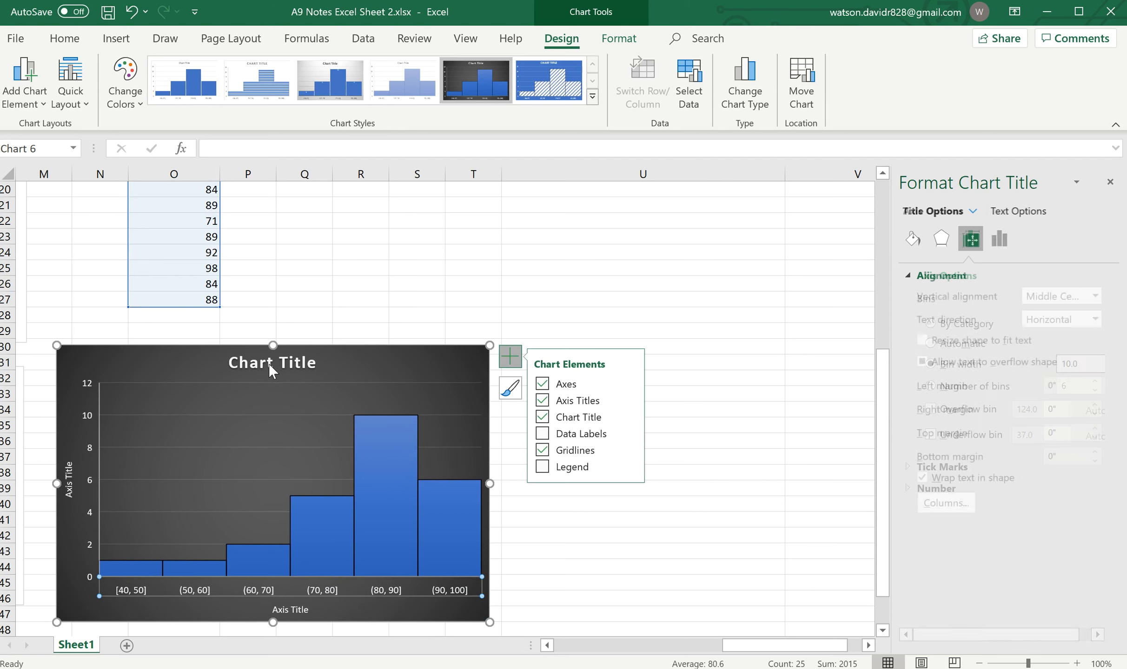
pyautogui.click(270, 366)
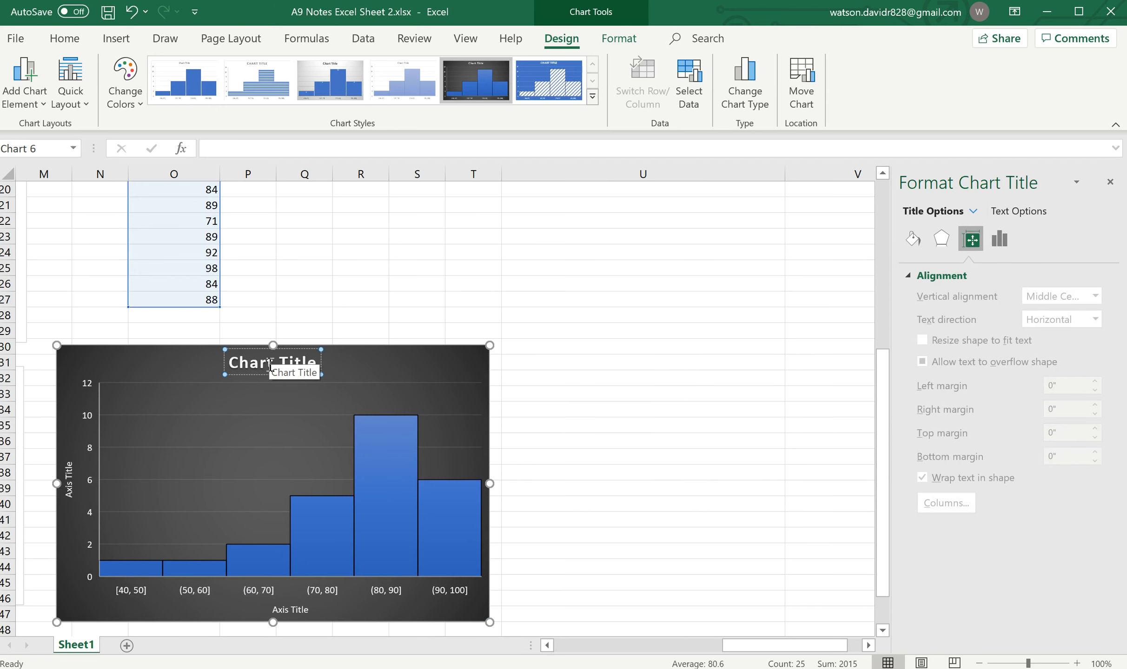
pyautogui.press('BackSpace')
pyautogui.press('BackSpace')
pyautogui.press('BackSpace')
pyautogui.press('BackSpace')
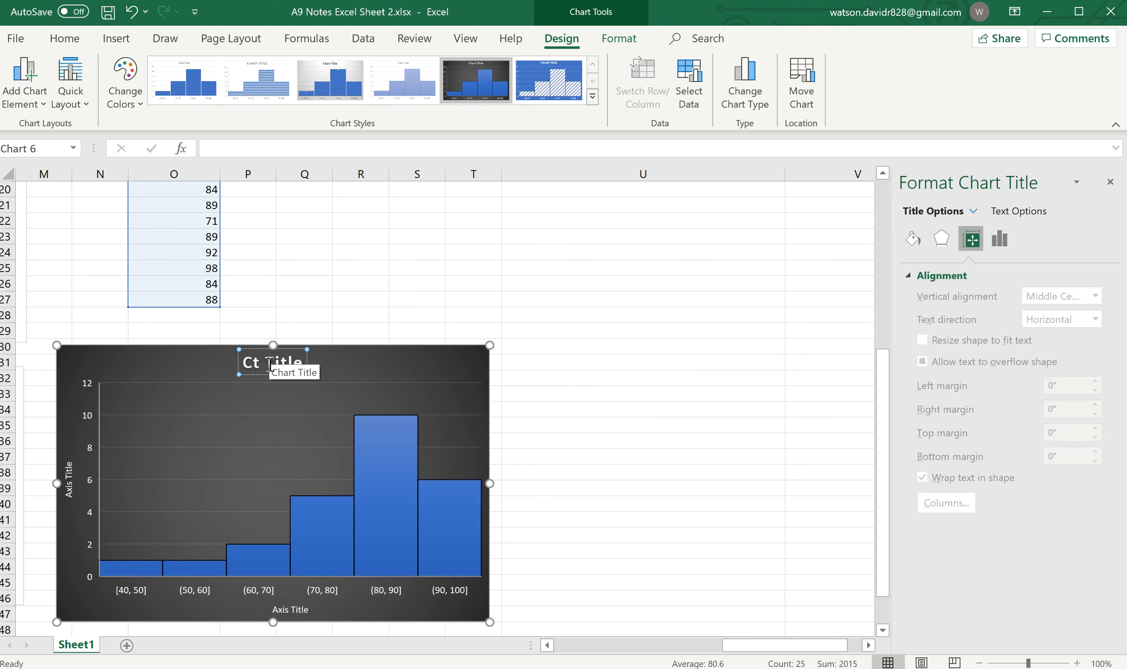
pyautogui.press('BackSpace')
pyautogui.press('BackSpace')
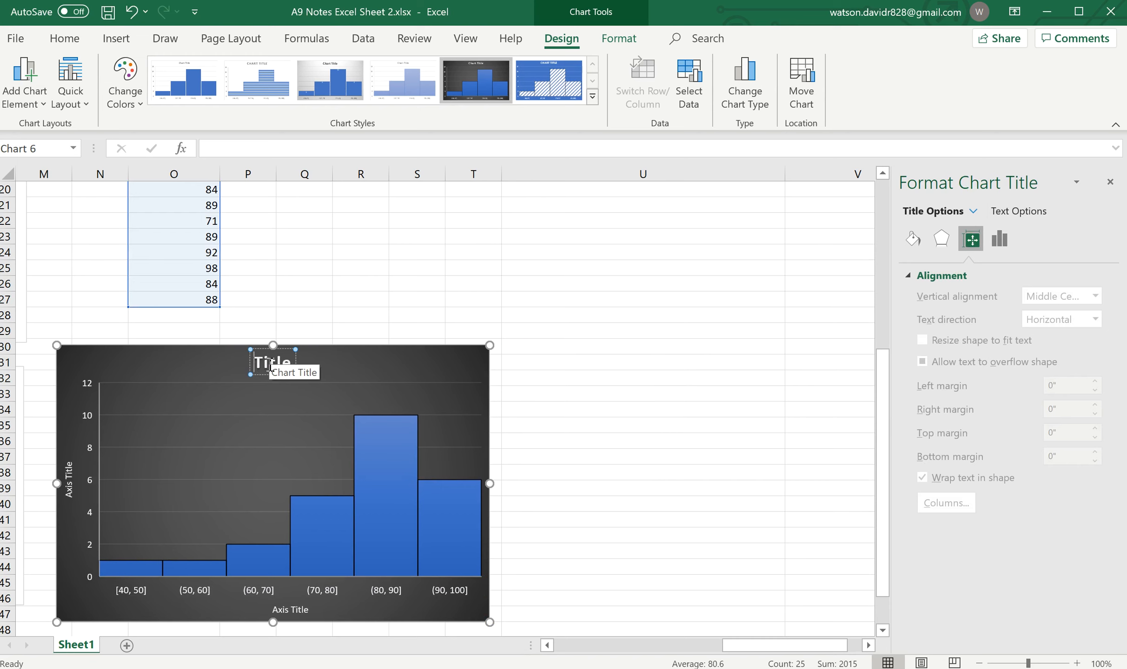
pyautogui.press('Delete')
pyautogui.press('Delete')
pyautogui.press('Delete')
pyautogui.press('Delete')
pyautogui.press('Delete')
pyautogui.write('Test 1 Grades')
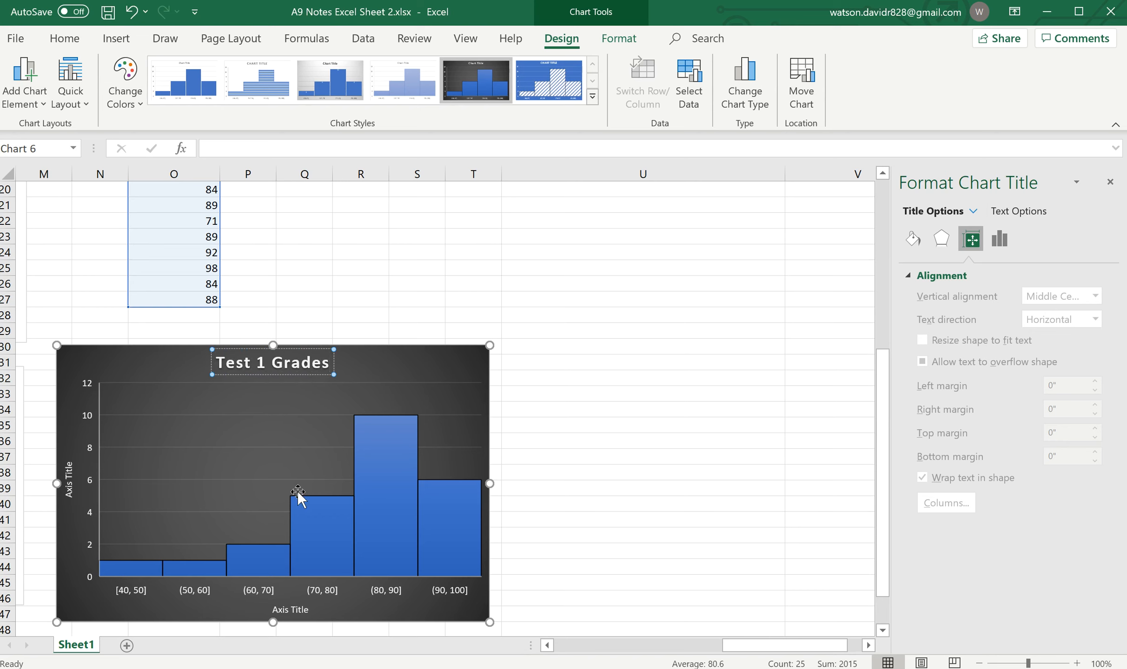
# - Replace the histogram's placeholder horizontal axis title with "Grade ranges"
pyautogui.click(297, 611)
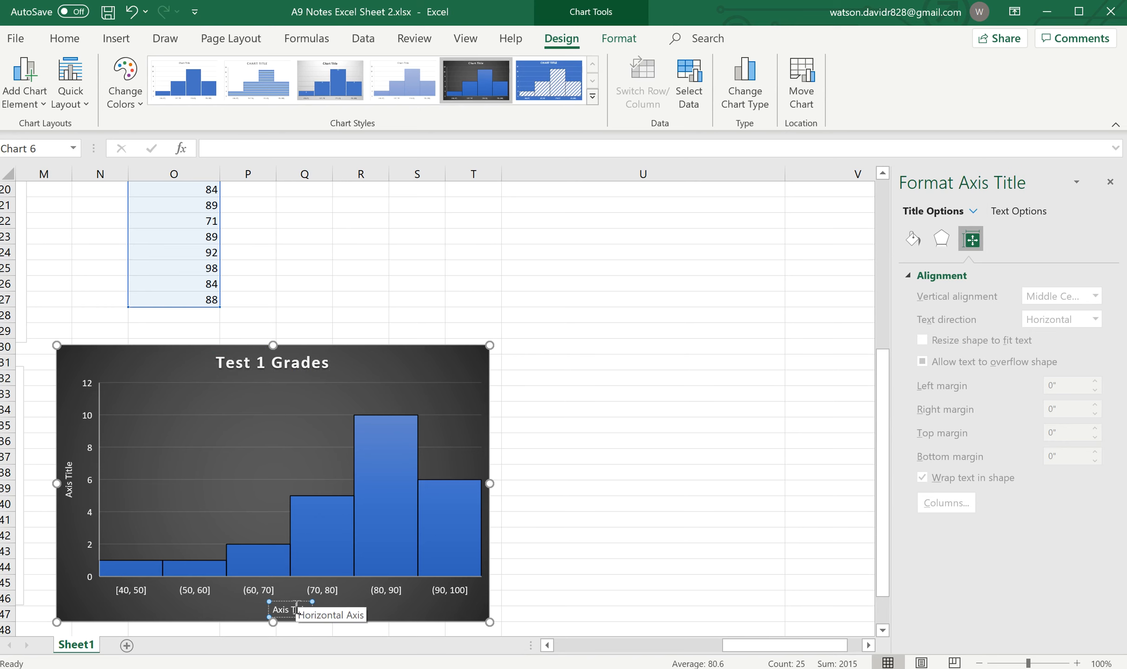
pyautogui.press('BackSpace')
pyautogui.press('BackSpace')
pyautogui.press('BackSpace')
pyautogui.press('BackSpace')
pyautogui.press('BackSpace')
pyautogui.press('BackSpace')
pyautogui.press('BackSpace')
pyautogui.press('BackSpace')
pyautogui.press('BackSpace')
pyautogui.press('BackSpace')
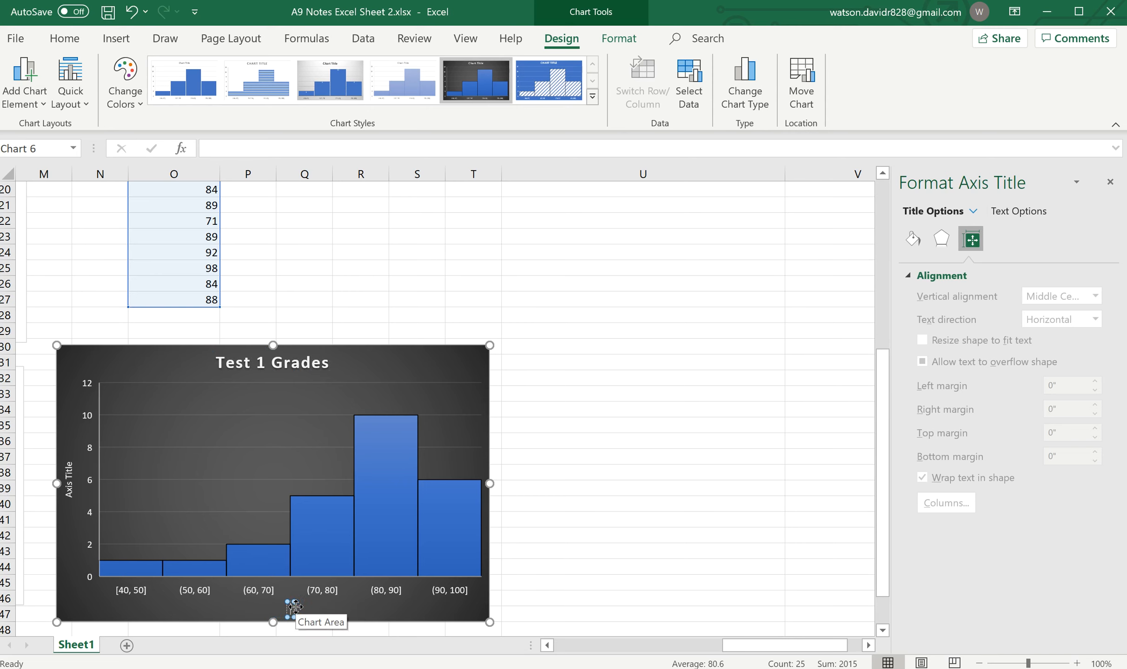
pyautogui.write('Grad')
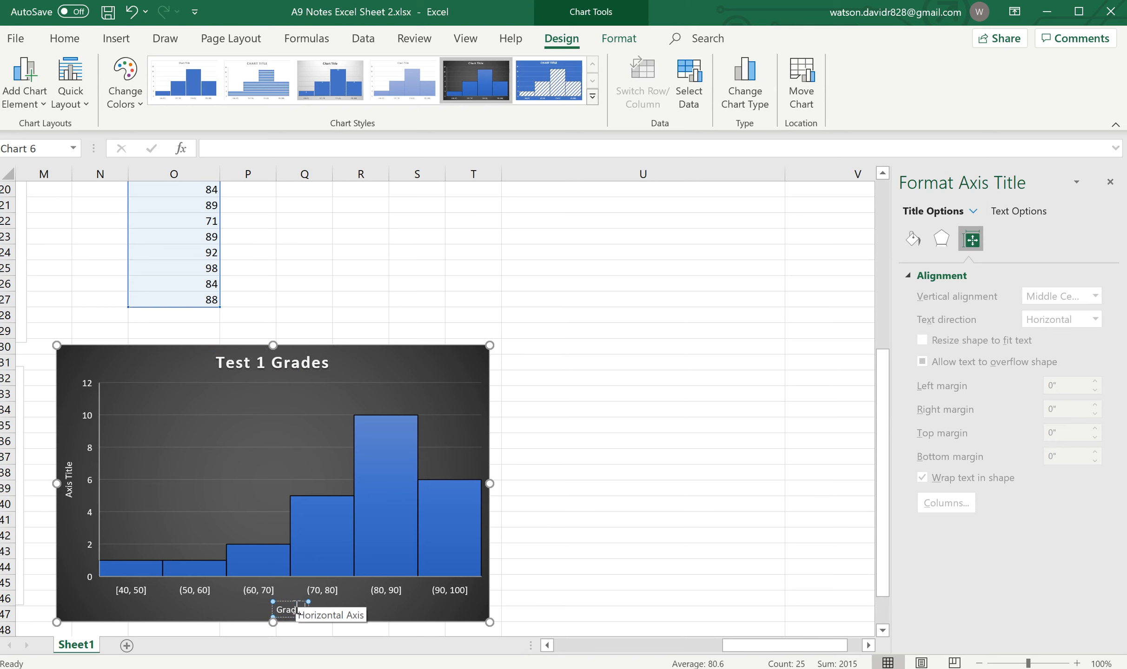
pyautogui.write('e ranges')
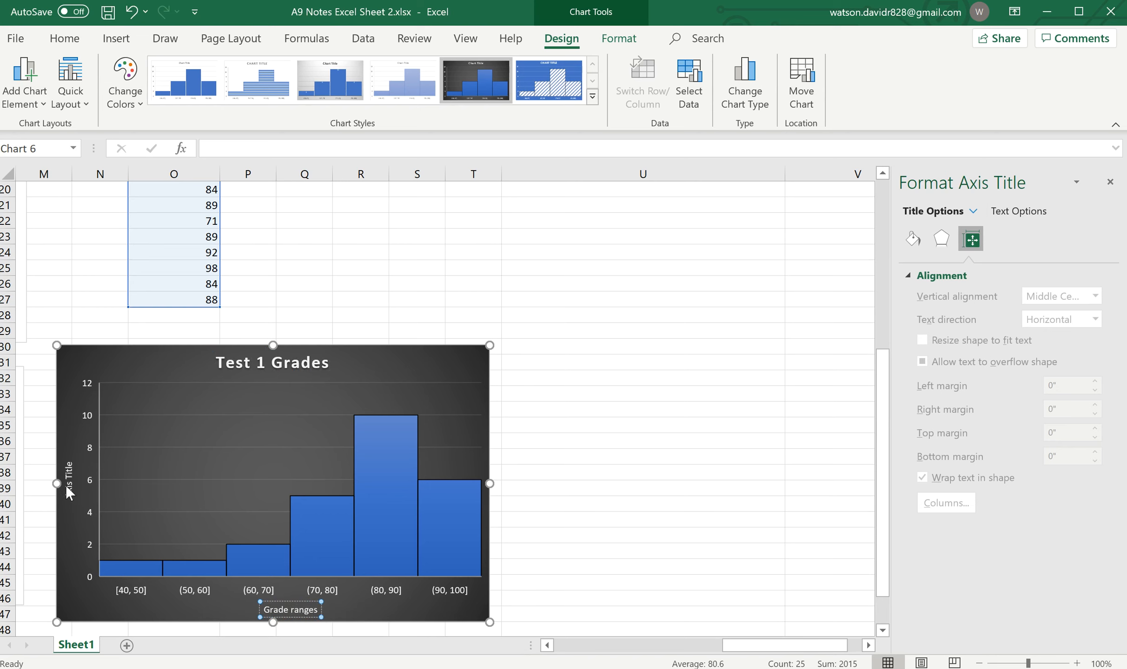
# - Replace the histogram's placeholder vertical axis title with "# of students" and deselect the chart
pyautogui.click(69, 490)
pyautogui.press('BackSpace')
pyautogui.press('BackSpace')
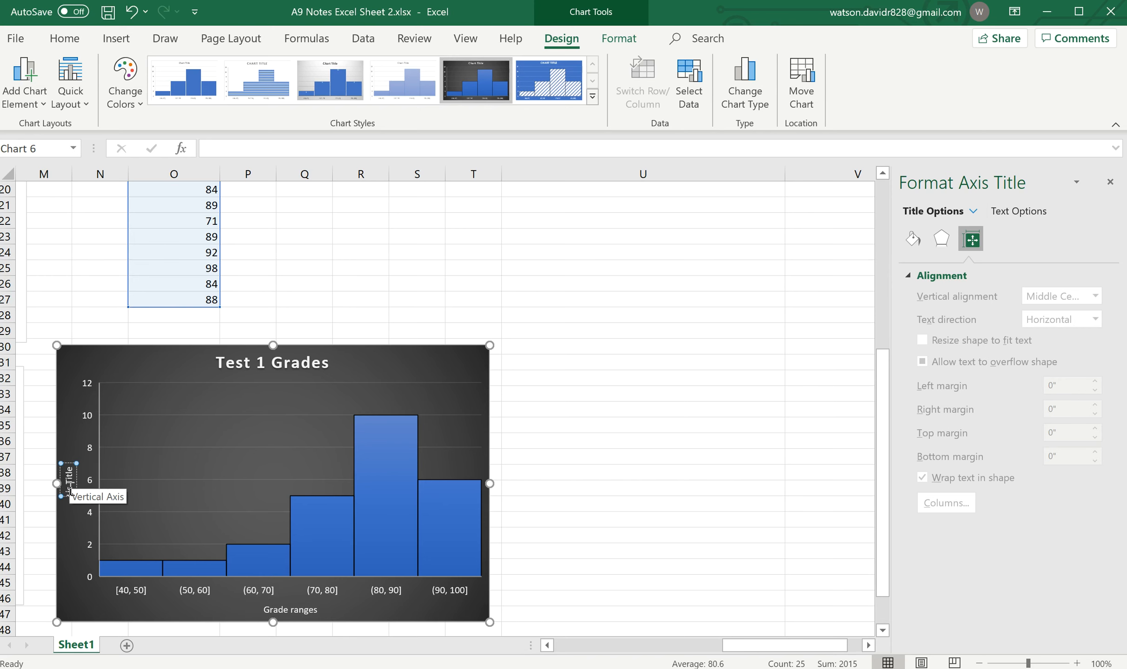
pyautogui.press('Delete')
pyautogui.press('Delete')
pyautogui.press('Delete')
pyautogui.press('Delete')
pyautogui.press('Delete')
pyautogui.press('Delete')
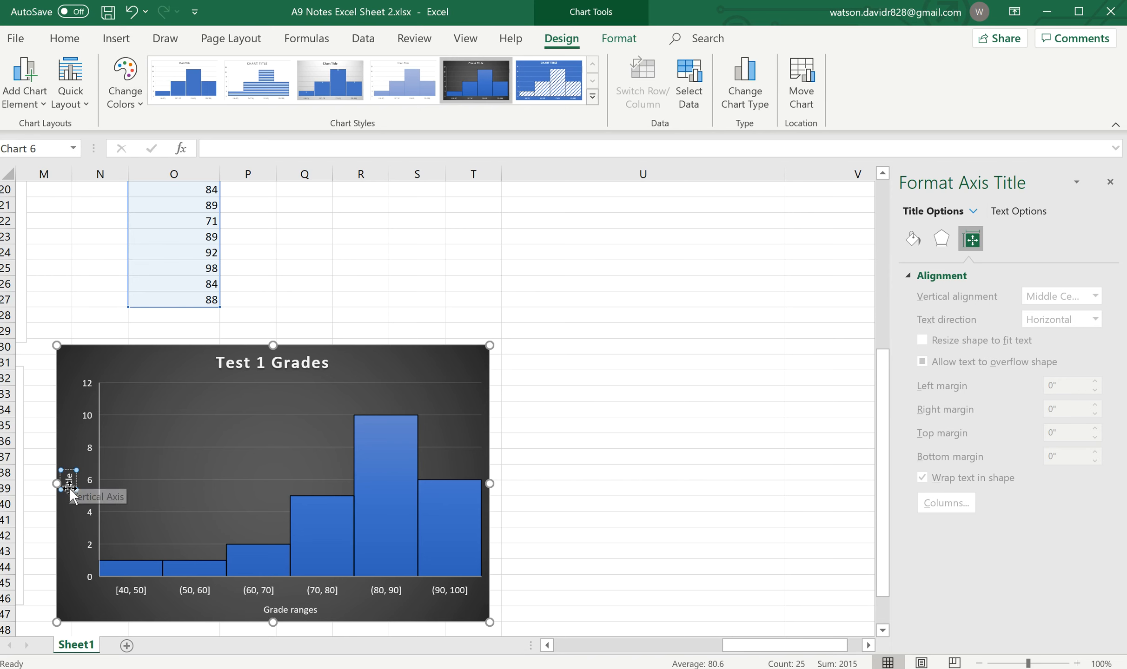
pyautogui.press('Delete')
pyautogui.press('Delete')
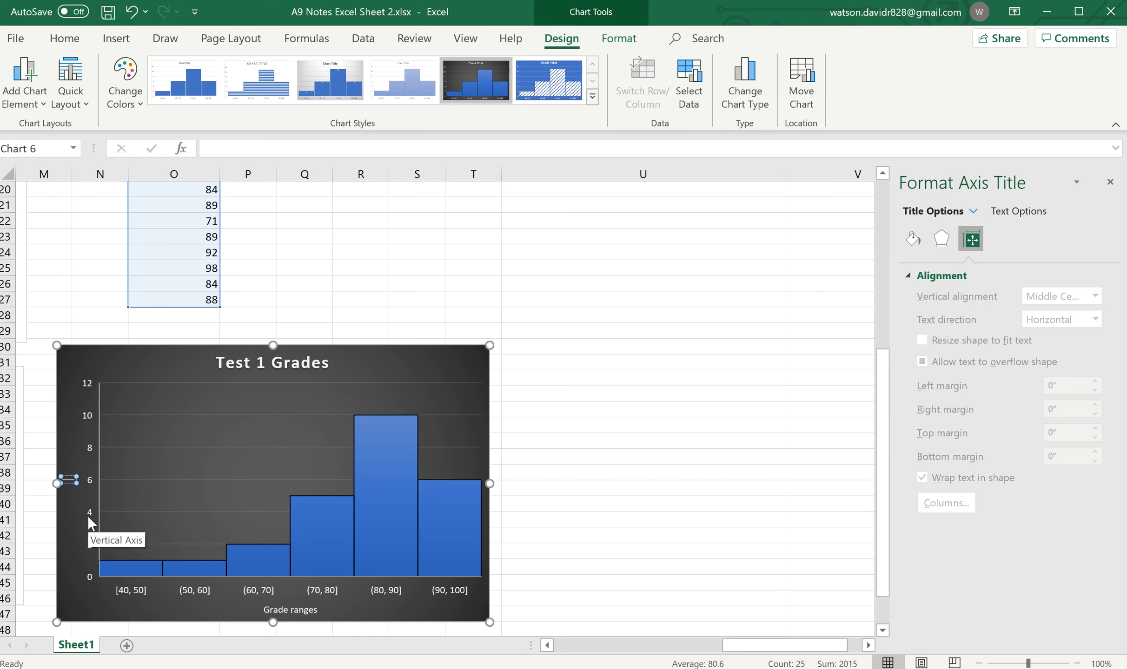
pyautogui.write('# of s')
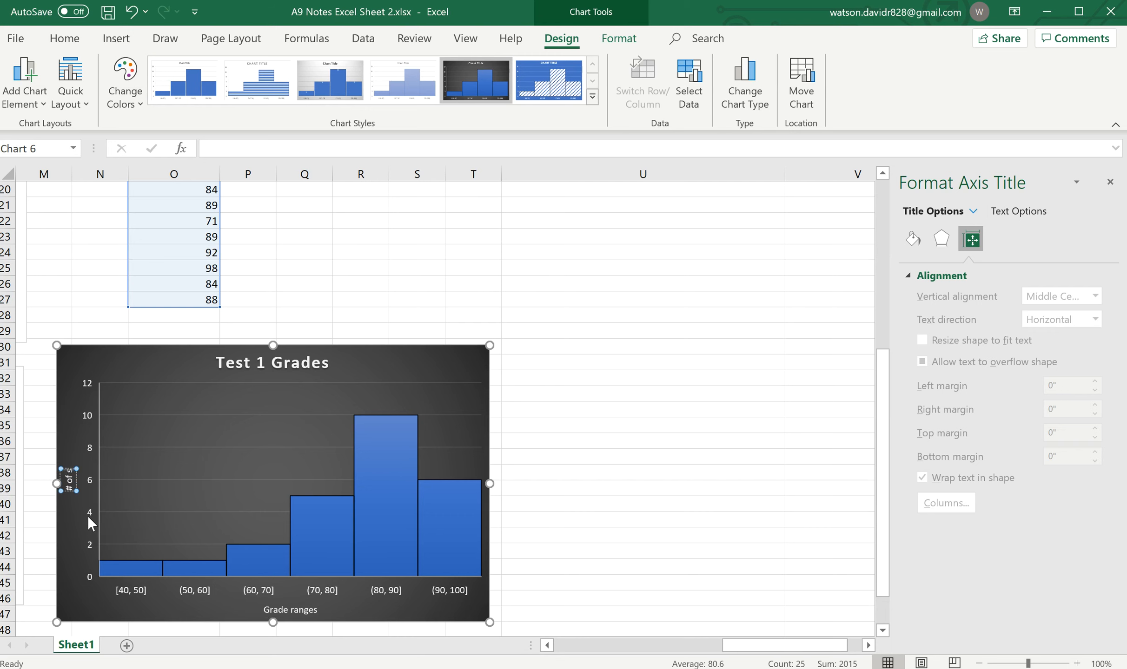
pyautogui.write('tudents')
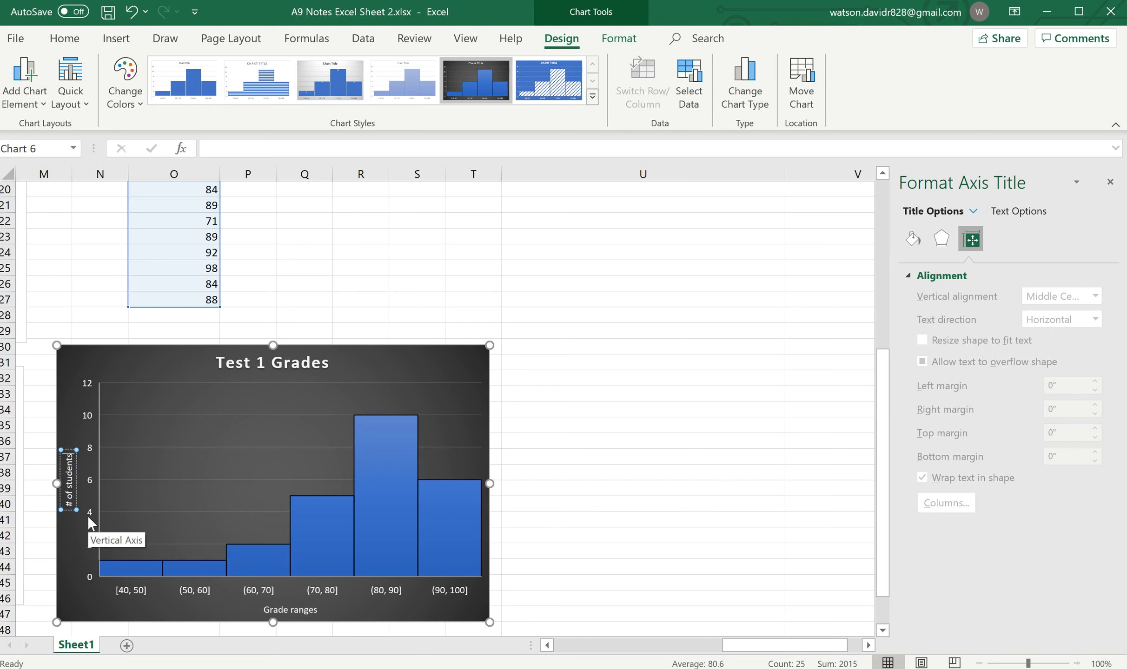
pyautogui.click(574, 424)
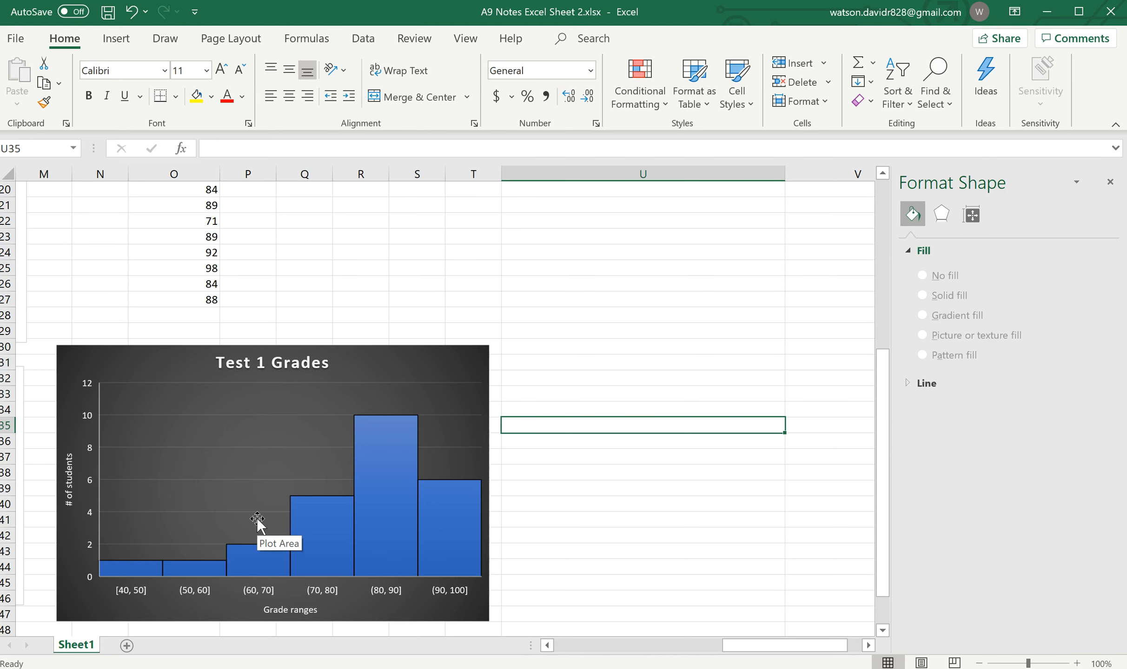
# - Insert a 2-D line chart with markers from the Ex 4 month and temperature data in U4:V15
pyautogui.scroll(2, 656, 290)
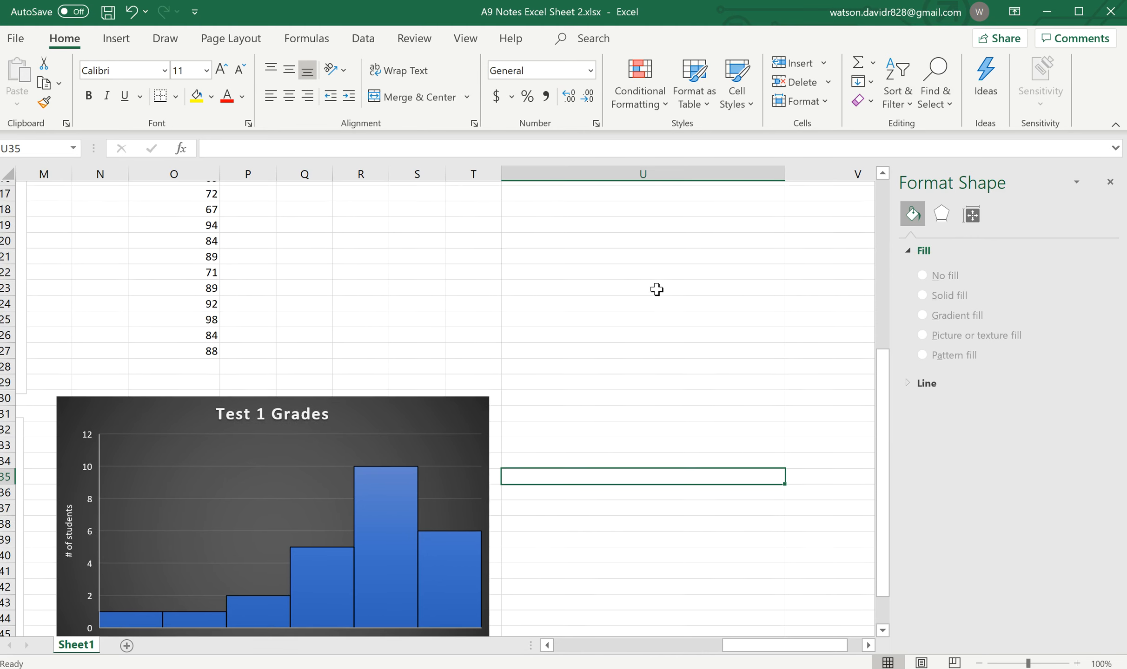
pyautogui.scroll(4, 656, 289)
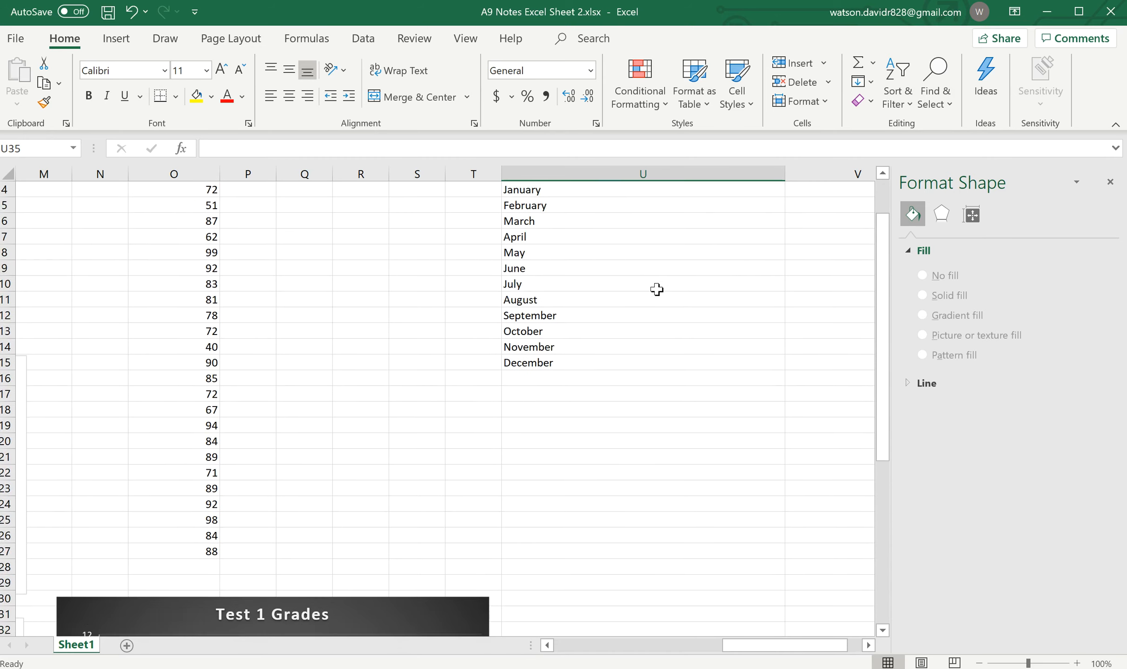
pyautogui.hscroll(2, 657, 289)
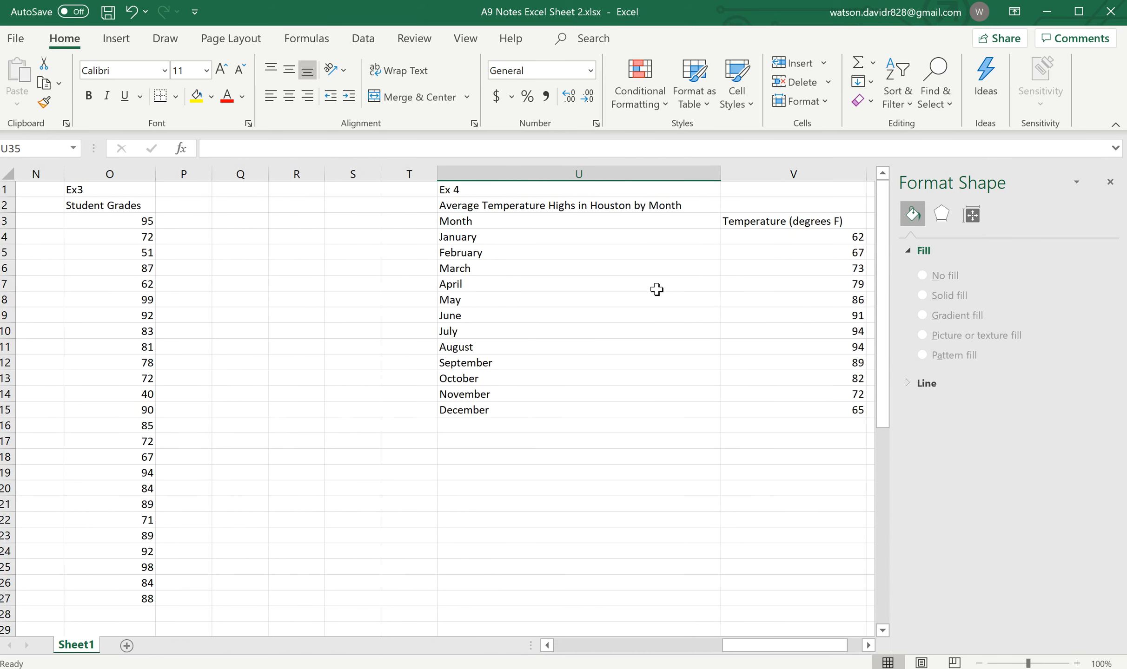
pyautogui.hscroll(3, 656, 290)
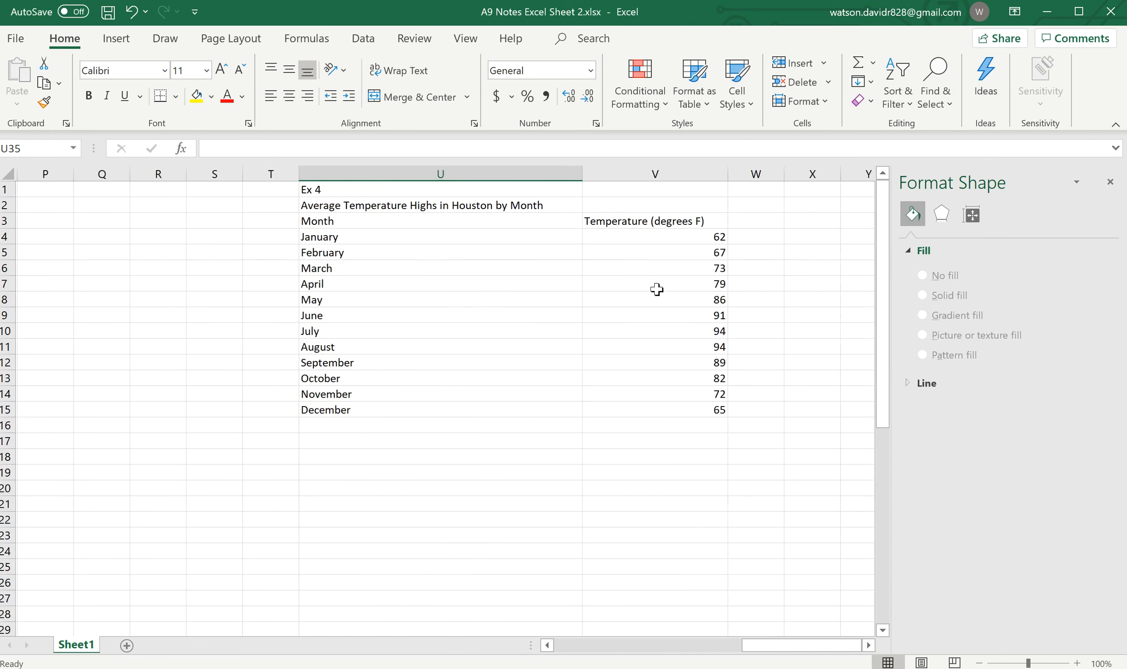
pyautogui.hscroll(1, 657, 289)
pyautogui.hscroll(1, 656, 289)
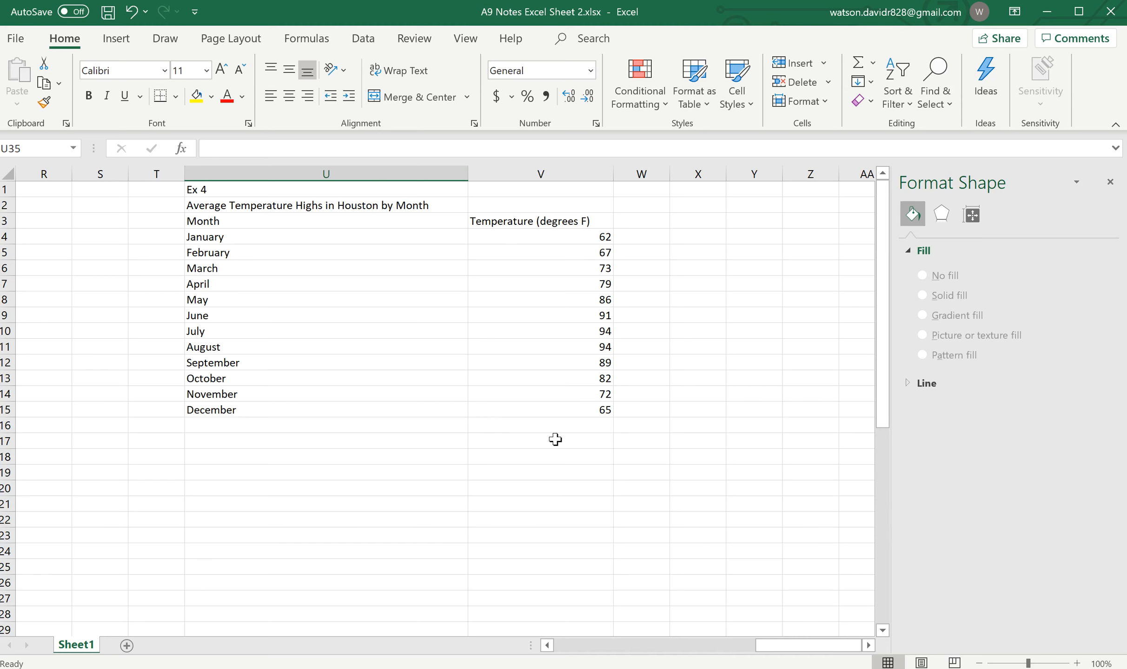
pyautogui.click(339, 238)
pyautogui.moveTo(339, 238); pyautogui.dragTo(557, 409)
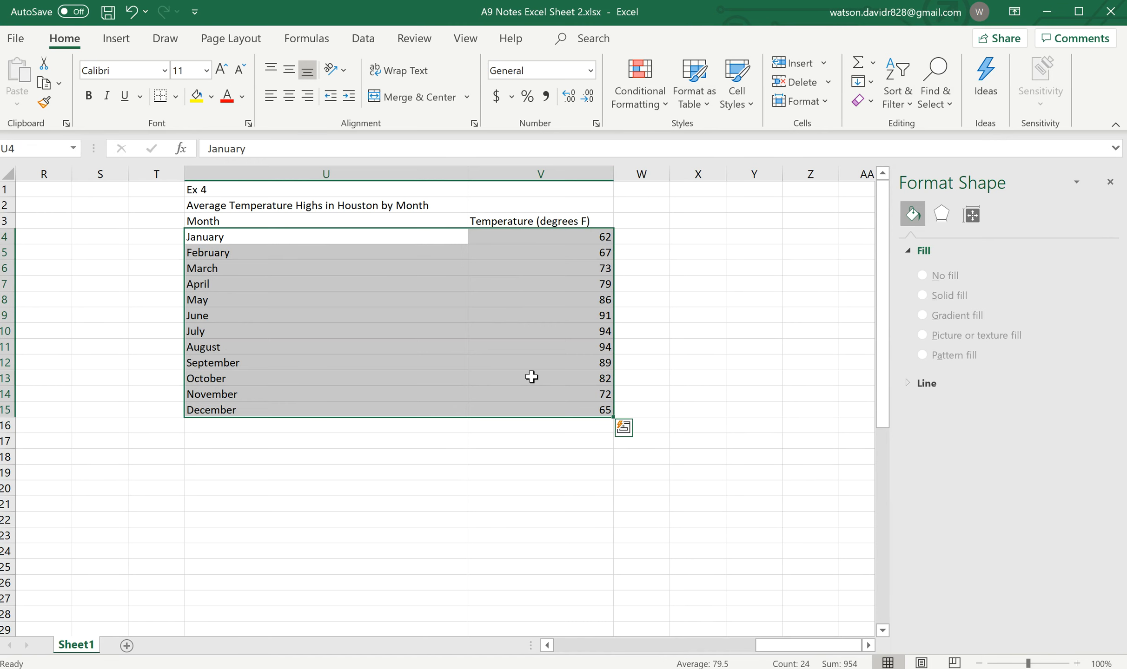
pyautogui.click(120, 42)
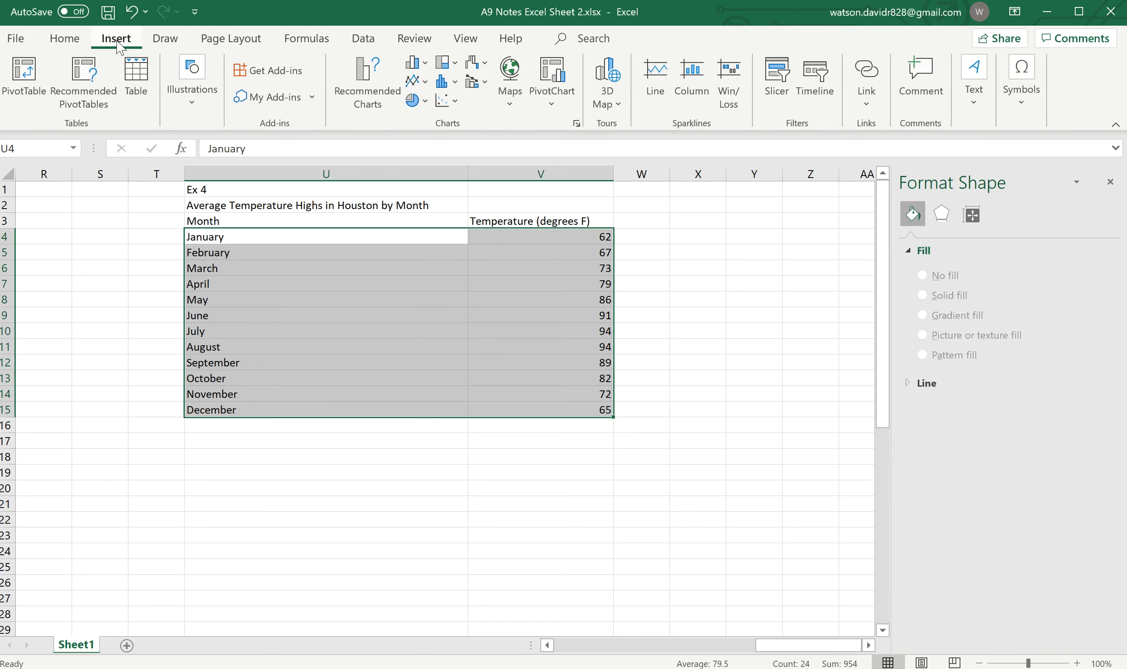
pyautogui.click(417, 87)
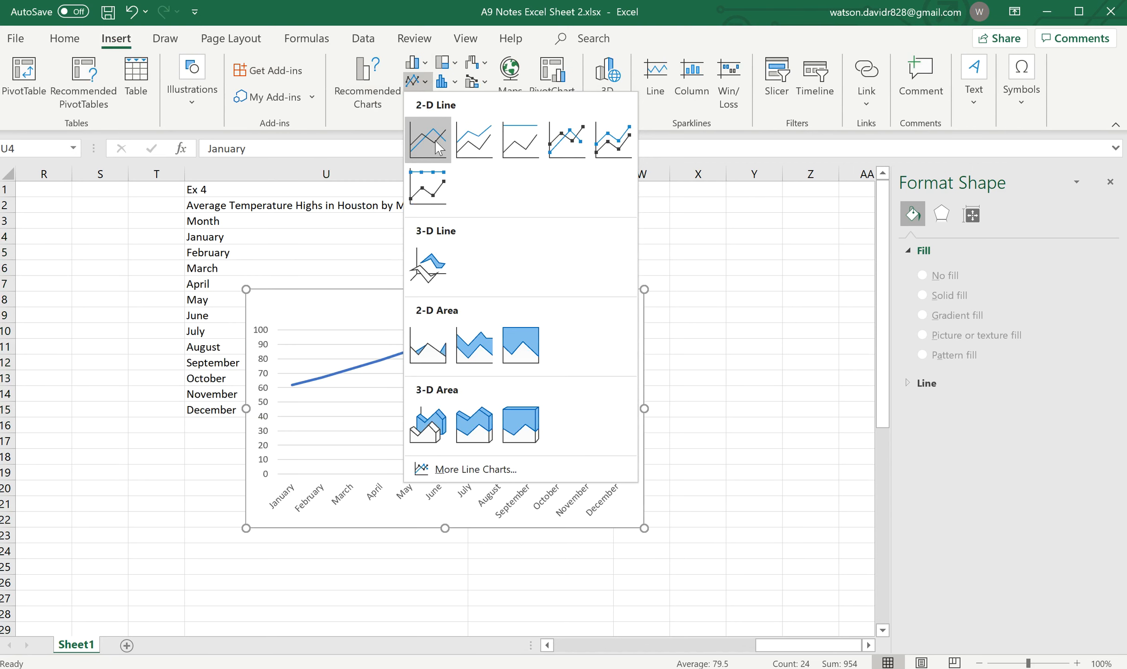
pyautogui.click(577, 145)
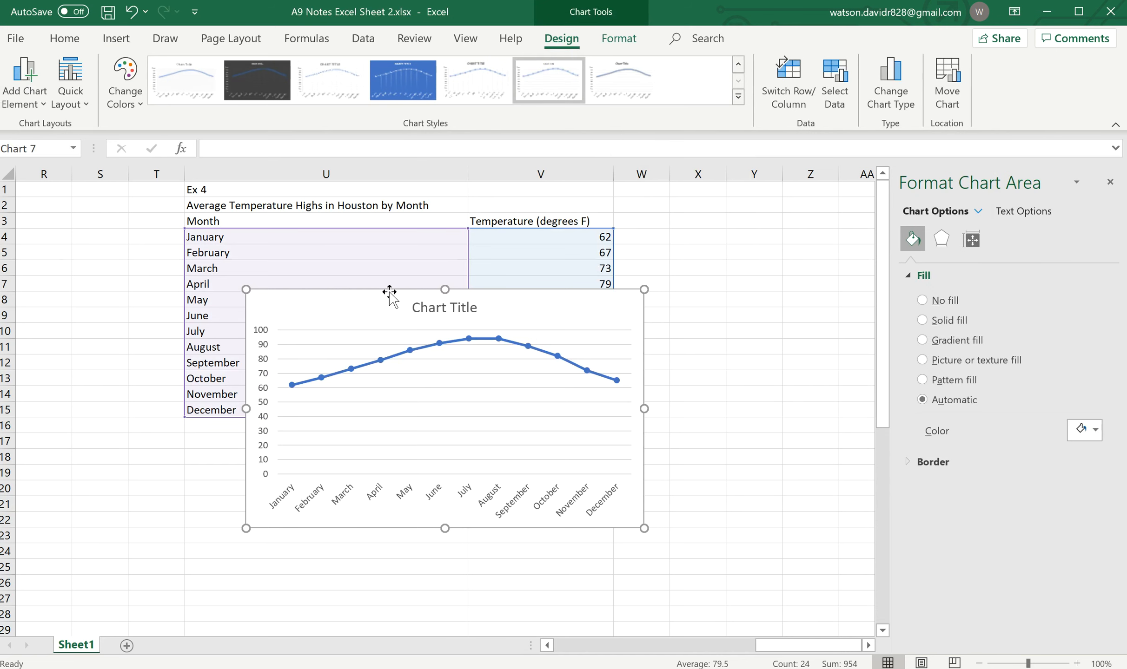
# - Move the line chart below the Ex 4 temperature table and add axis titles to it
pyautogui.moveTo(382, 299); pyautogui.dragTo(324, 457)
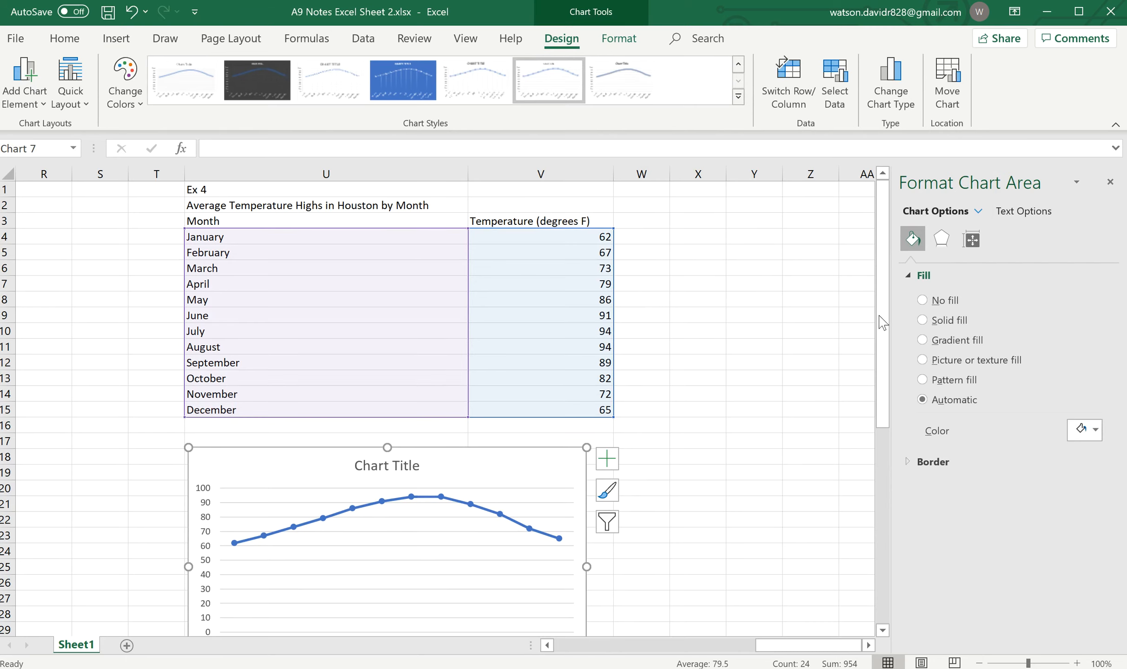
pyautogui.moveTo(885, 327); pyautogui.dragTo(883, 409)
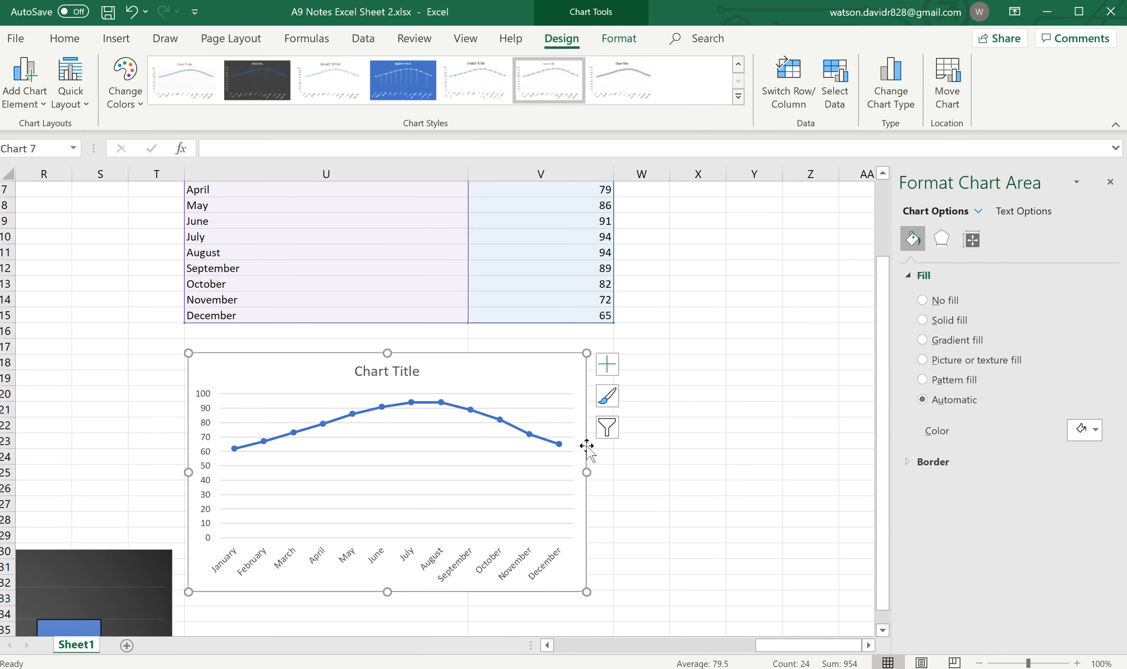
pyautogui.click(607, 365)
pyautogui.click(642, 408)
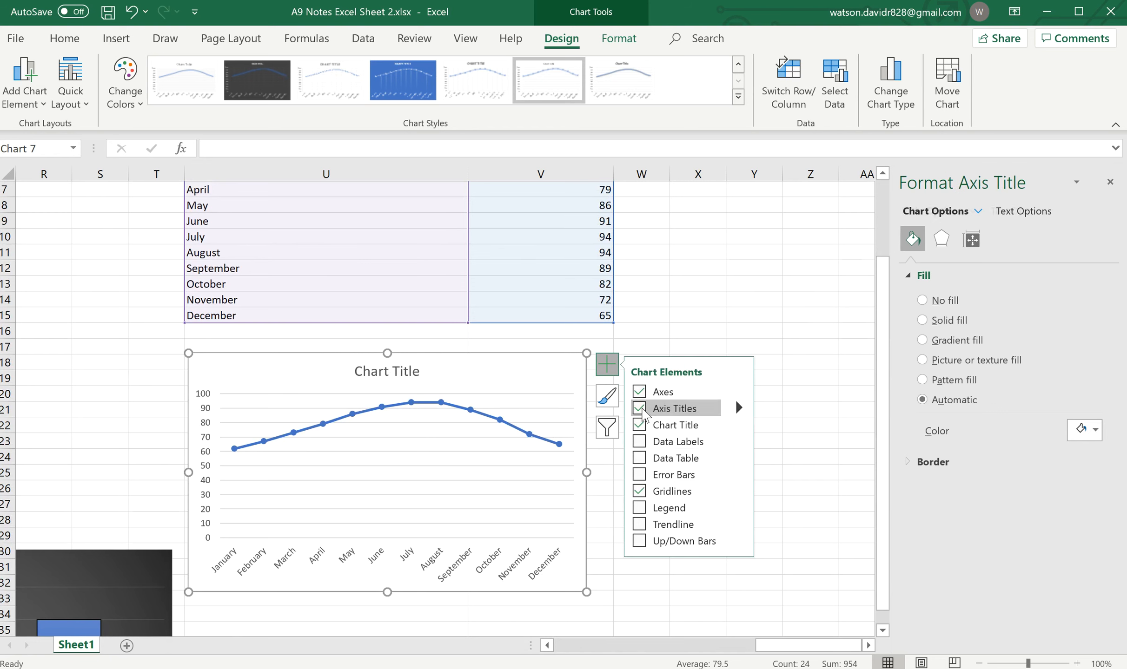
# - Replace the line chart's placeholder title with "Houston Average High Temperatures"
pyautogui.click(387, 370)
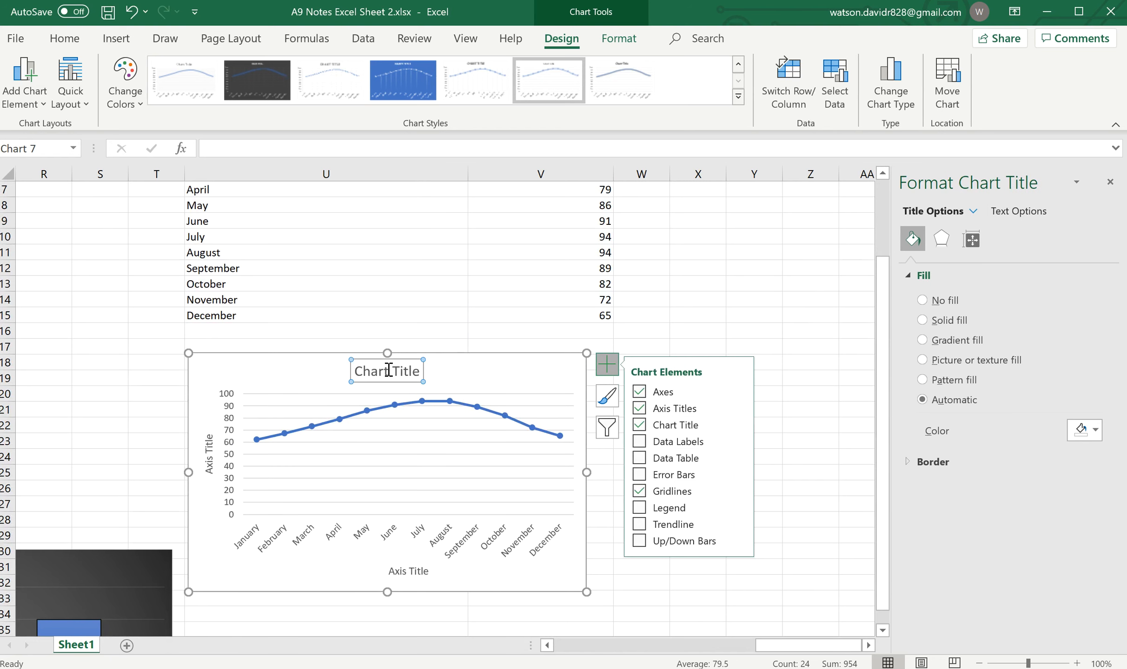
pyautogui.press('BackSpace')
pyautogui.press('BackSpace')
pyautogui.press('BackSpace')
pyautogui.press('BackSpace')
pyautogui.press('BackSpace')
pyautogui.press('BackSpace')
pyautogui.press('BackSpace')
pyautogui.press('BackSpace')
pyautogui.press('Delete')
pyautogui.press('Delete')
pyautogui.press('Delete')
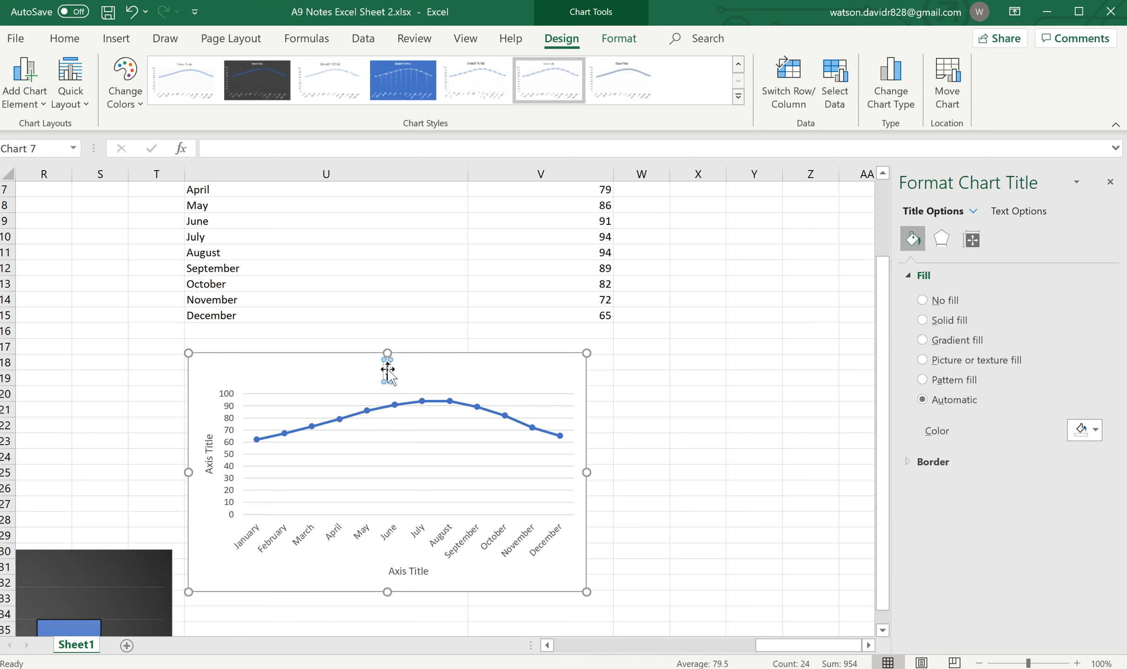
pyautogui.write('Houston Av')
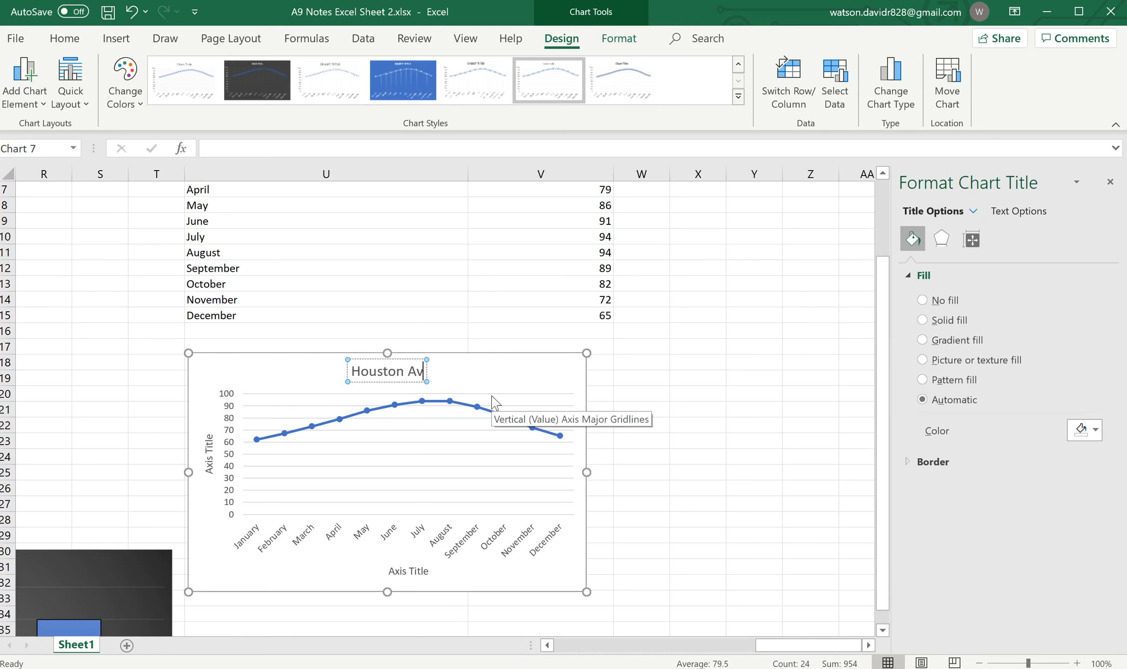
pyautogui.write('erage Hi')
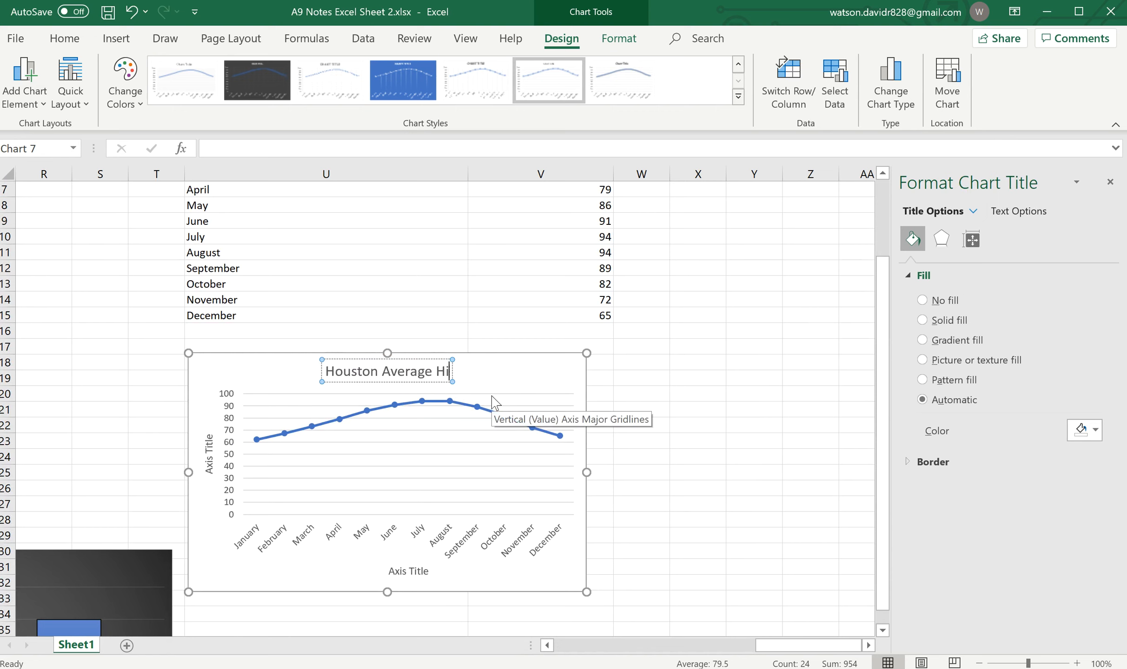
pyautogui.write('gh Te')
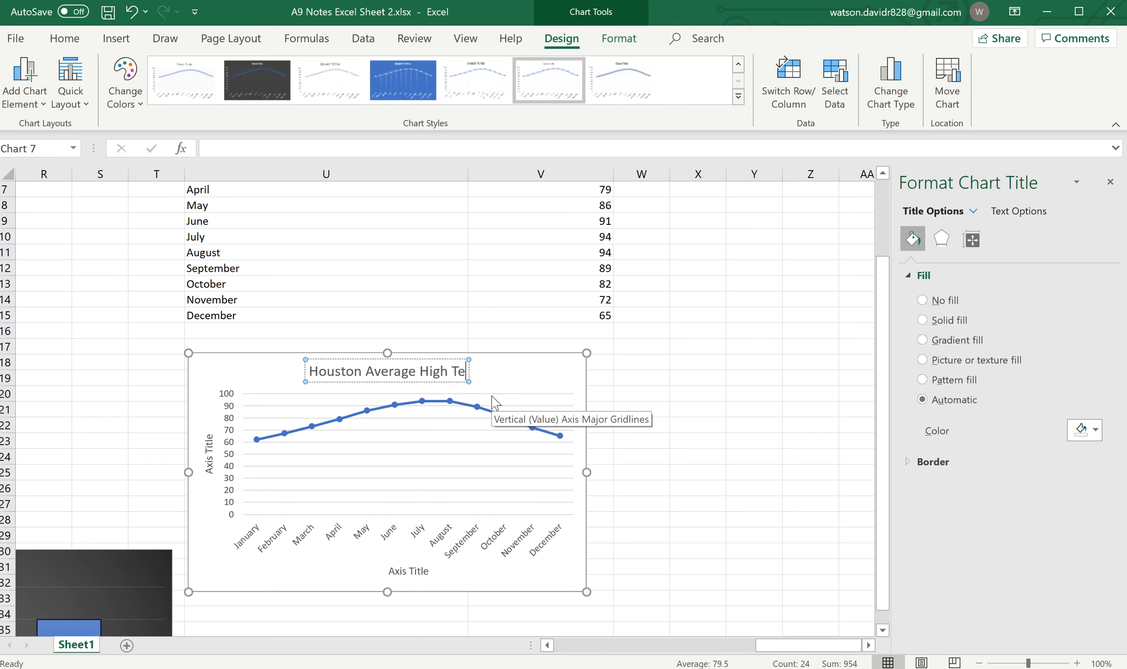
pyautogui.write('mperatures')
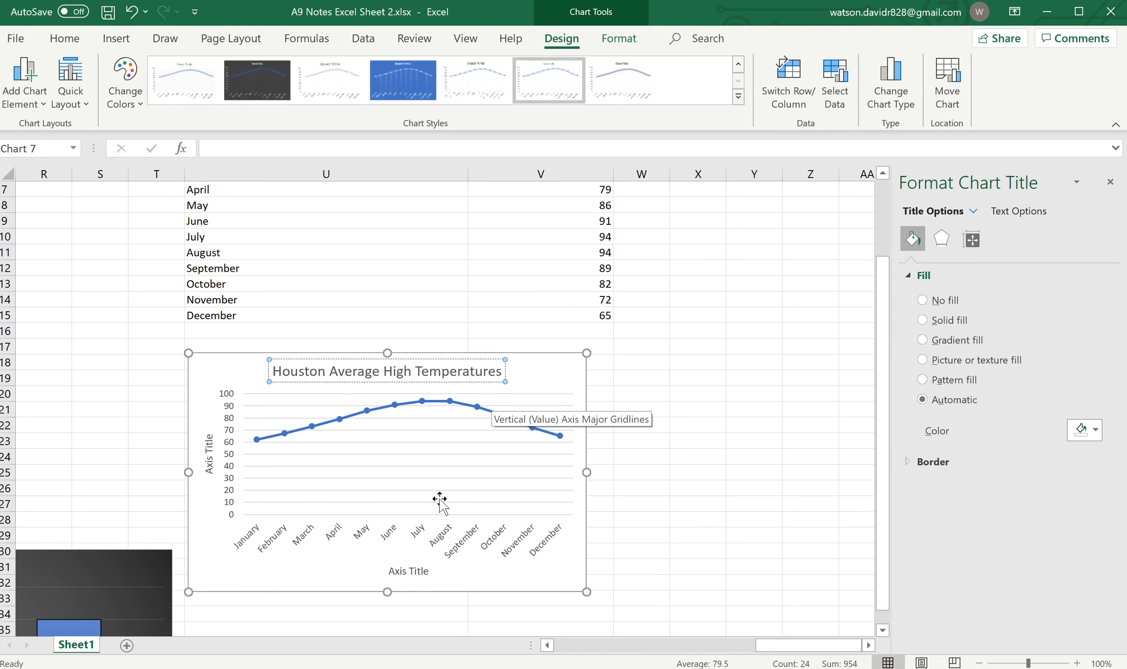
# - Replace the line chart's placeholder horizontal axis title with "Month"
pyautogui.click(410, 574)
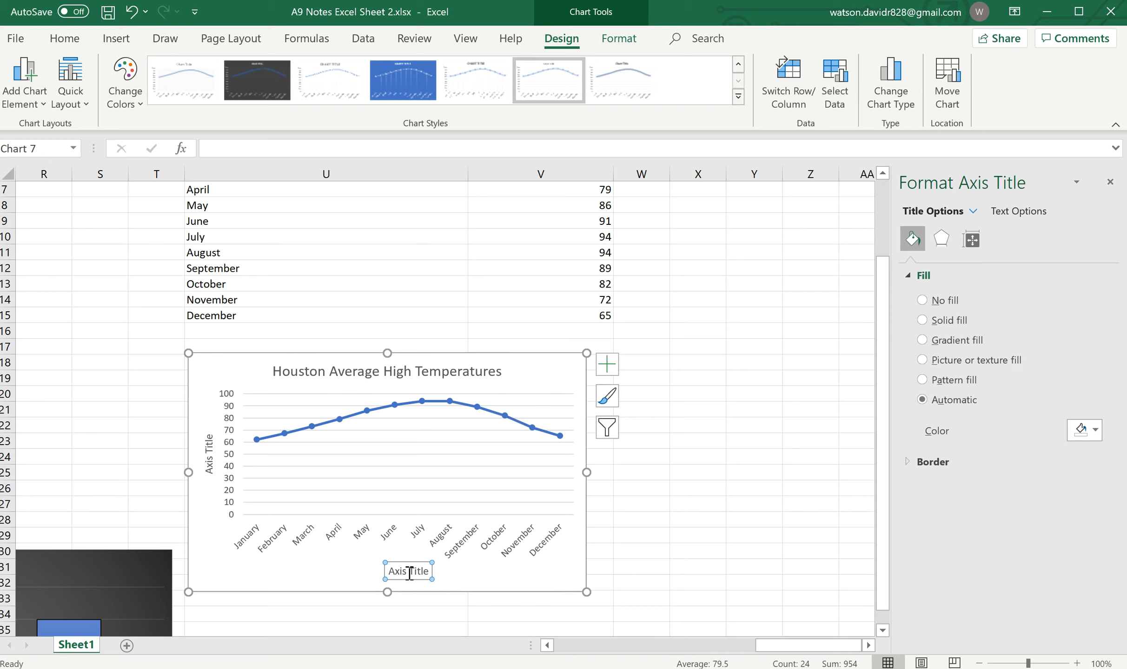
pyautogui.press('BackSpace')
pyautogui.press('BackSpace')
pyautogui.press('BackSpace')
pyautogui.press('BackSpace')
pyautogui.press('BackSpace')
pyautogui.press('Delete')
pyautogui.press('Delete')
pyautogui.press('Delete')
pyautogui.press('Delete')
pyautogui.press('Delete')
pyautogui.write('Month')
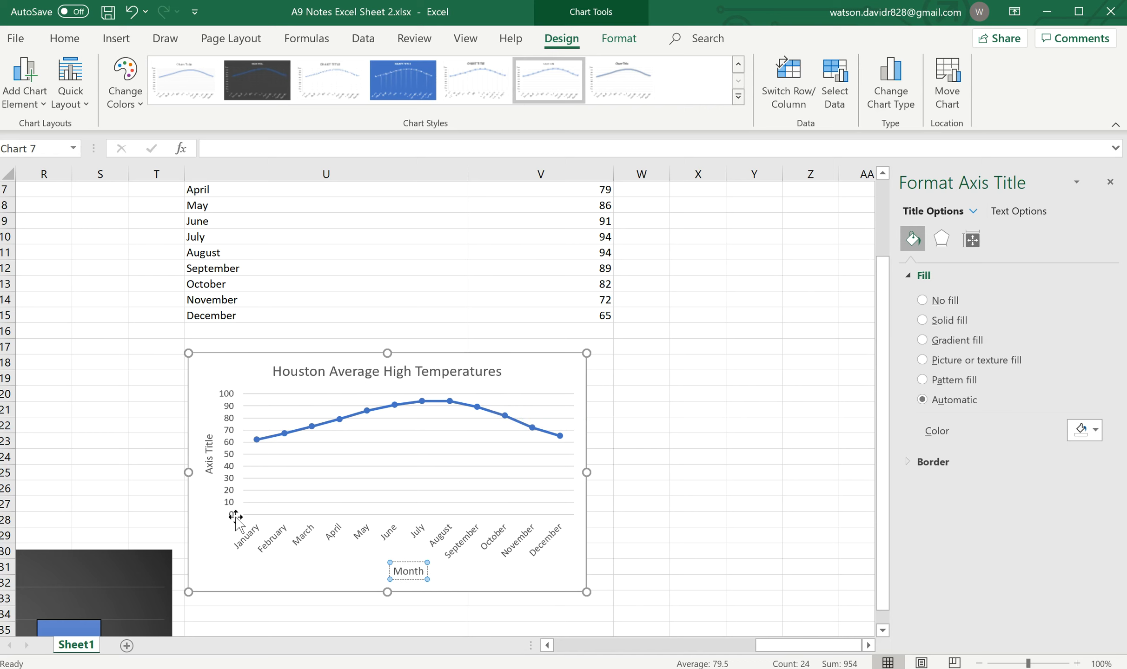
# - Clear the placeholder text from the line chart's vertical axis title
pyautogui.click(207, 451)
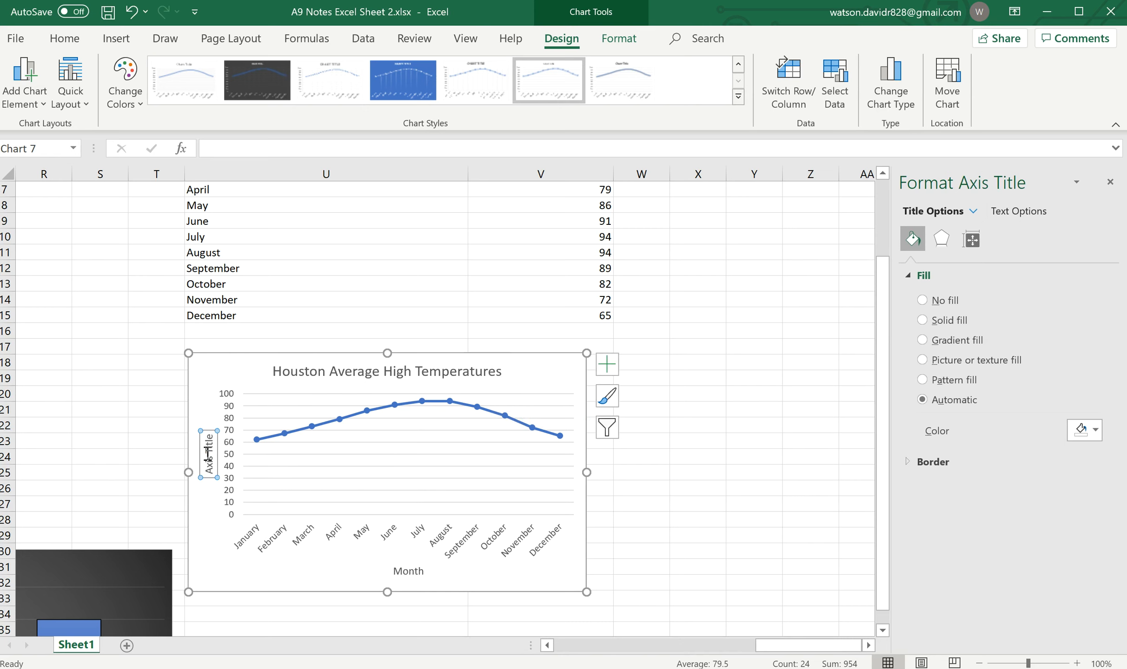
pyautogui.click(207, 451)
pyautogui.press('BackSpace')
pyautogui.press('BackSpace')
pyautogui.press('BackSpace')
pyautogui.press('BackSpace')
pyautogui.press('BackSpace')
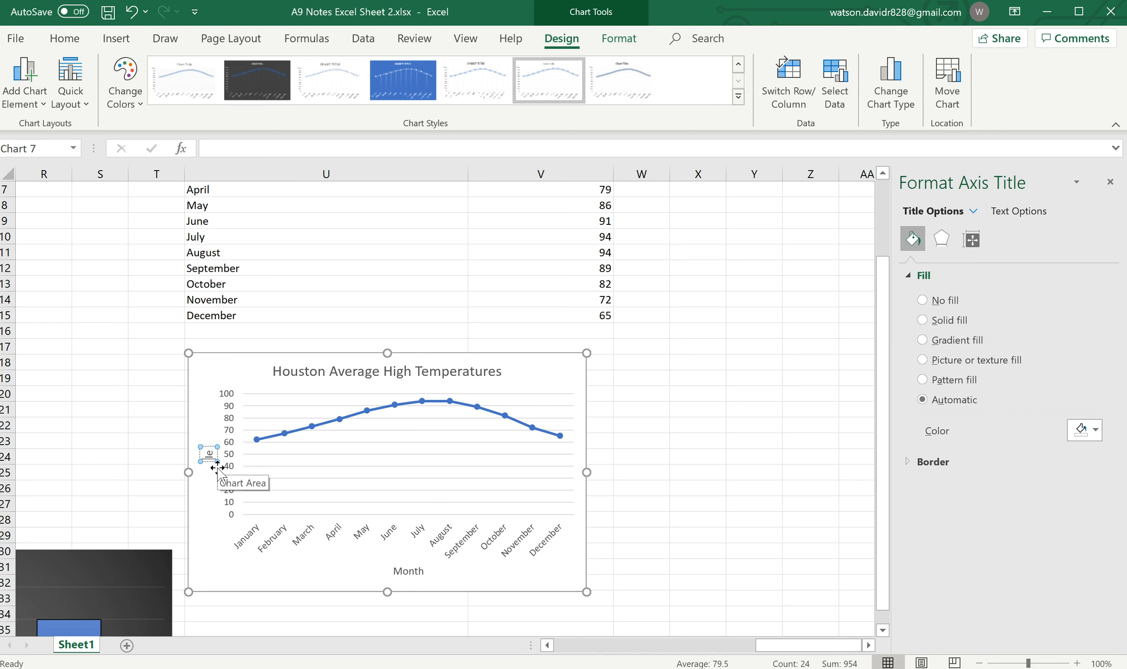
pyautogui.click(217, 467)
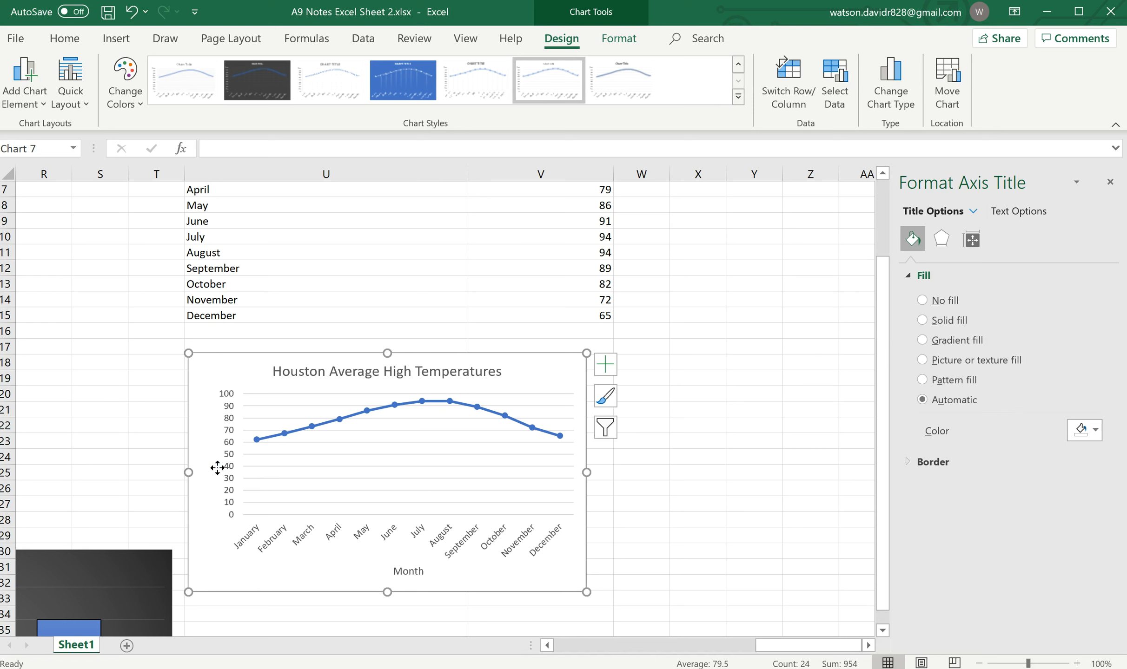
pyautogui.write('Temperature')
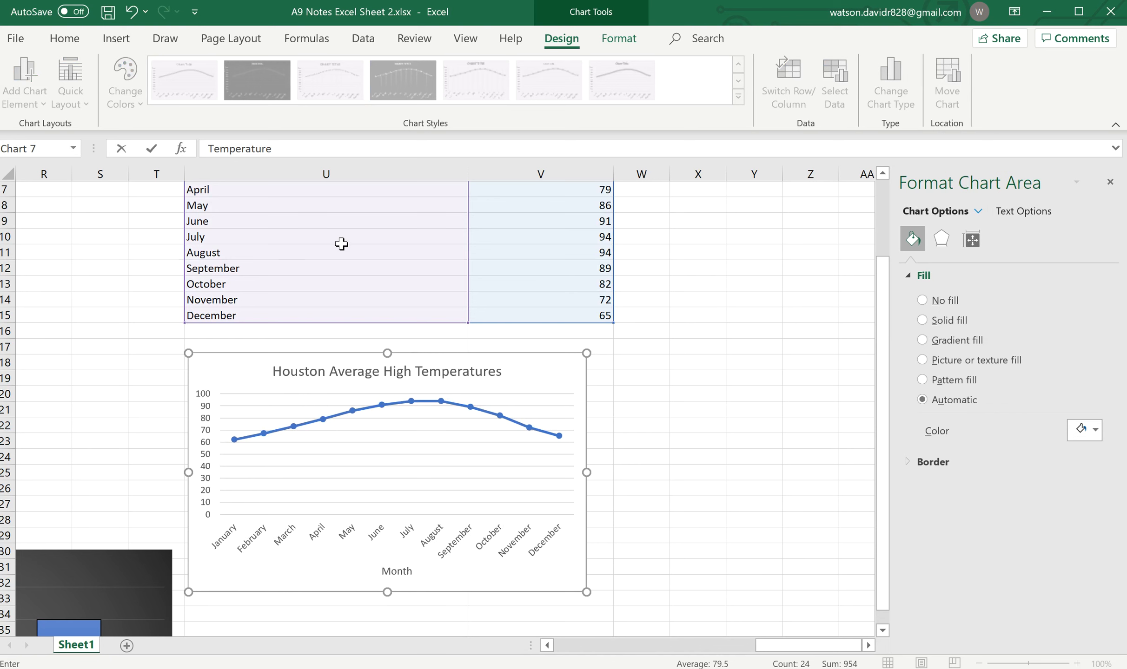
pyautogui.press('Return')
pyautogui.hotkey('ctrl', 'z')
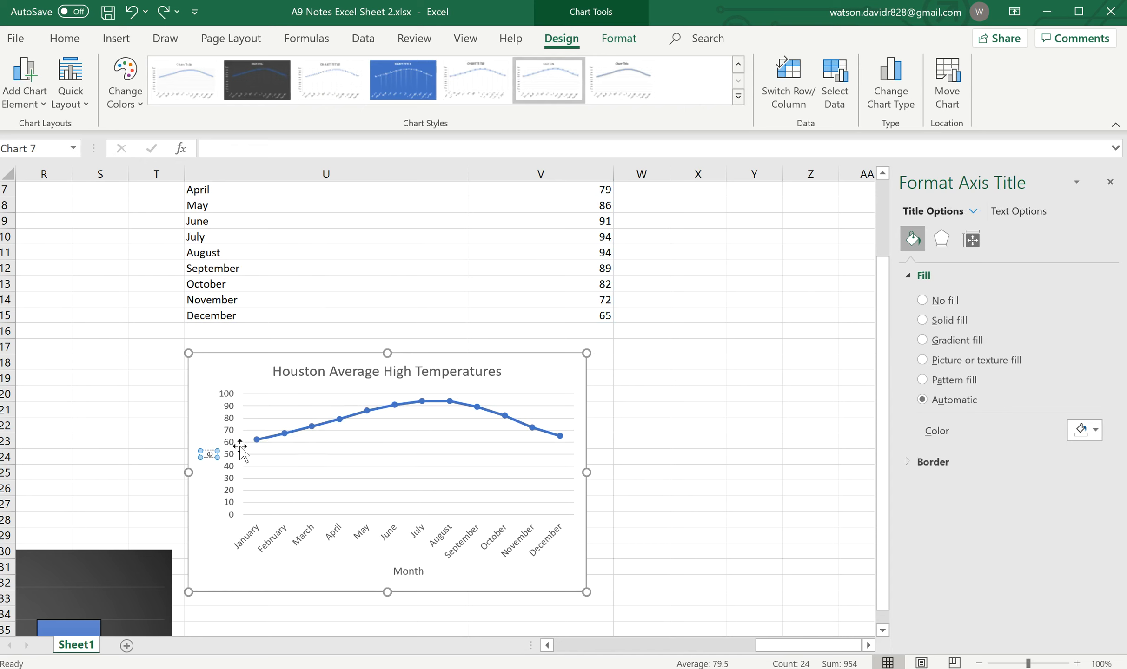
# - Enter "Temperature" as the line chart's vertical axis title and deselect the chart
pyautogui.press('BackSpace')
pyautogui.write('Te')
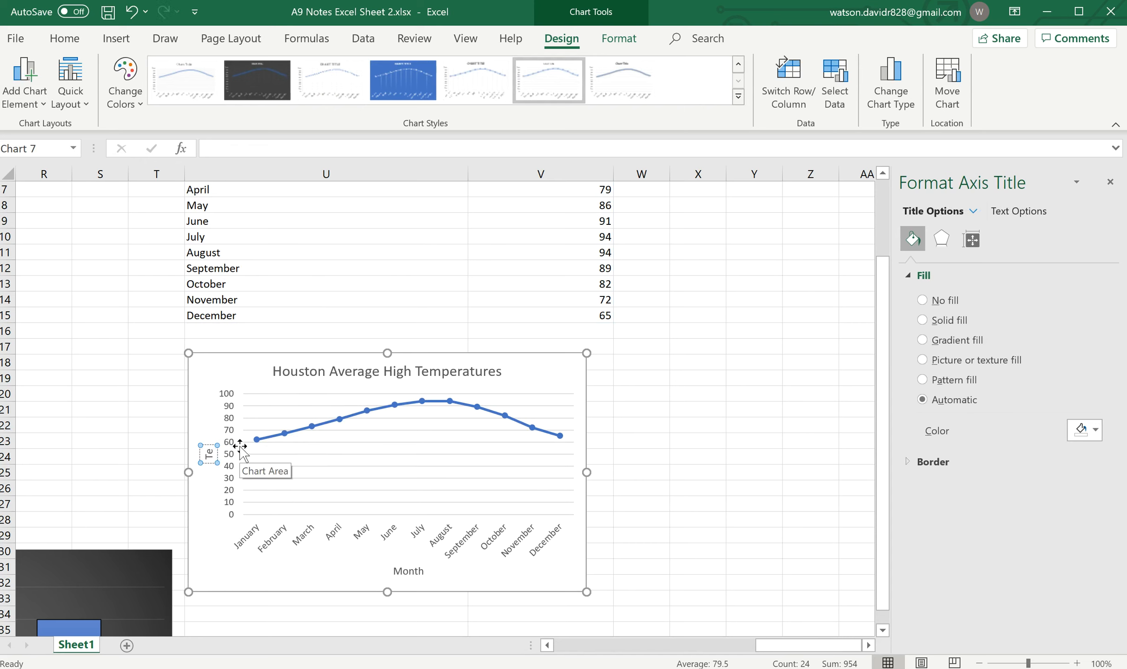
pyautogui.write('mperature')
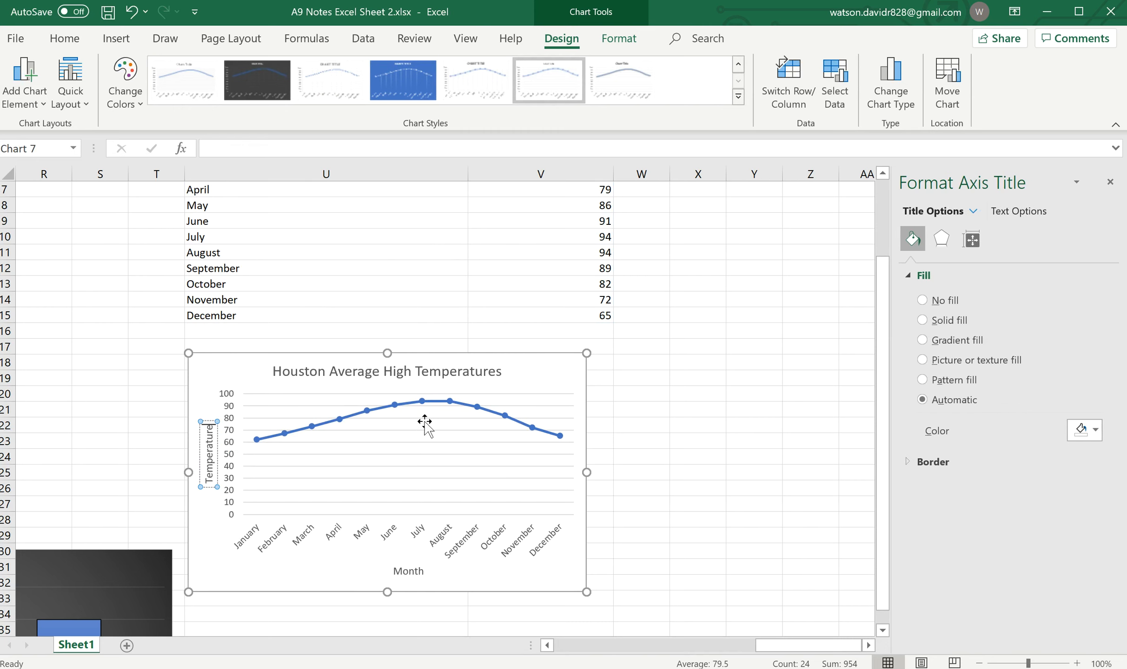
pyautogui.click(622, 395)
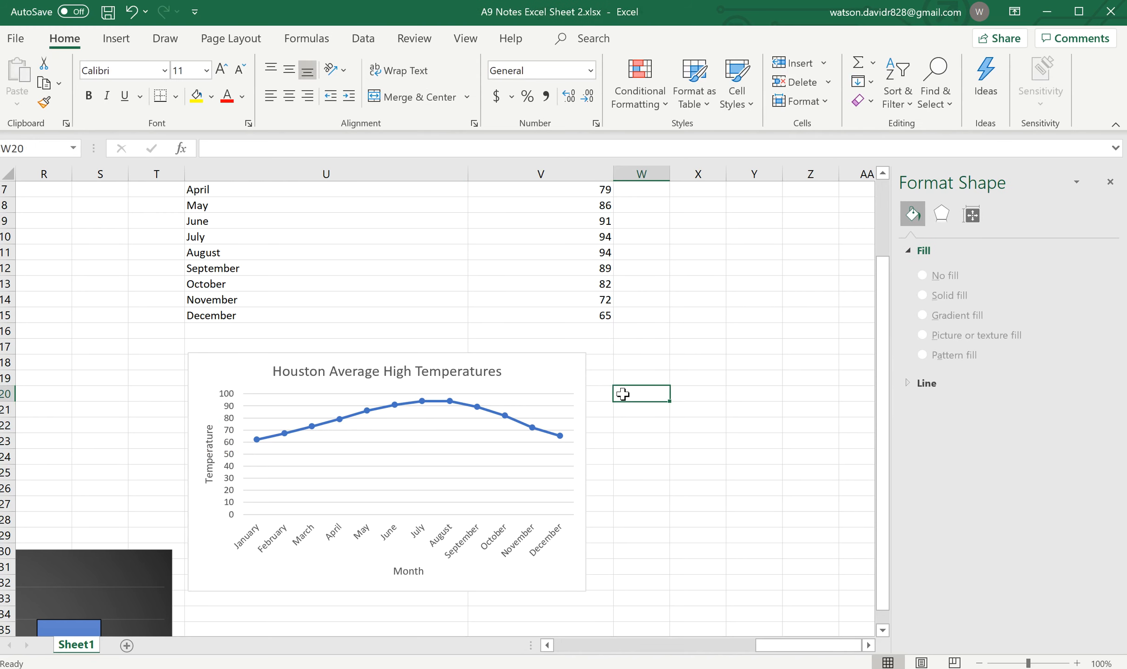
# - Add primary minor vertical gridlines to the Houston temperature line chart
pyautogui.click(411, 447)
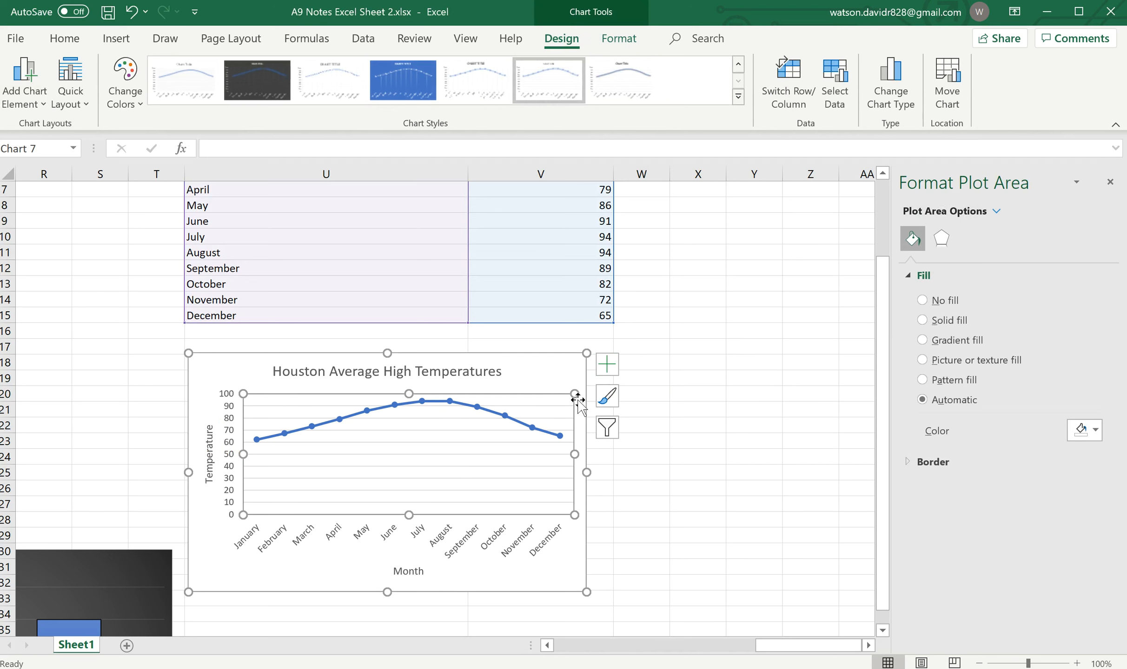
pyautogui.click(607, 365)
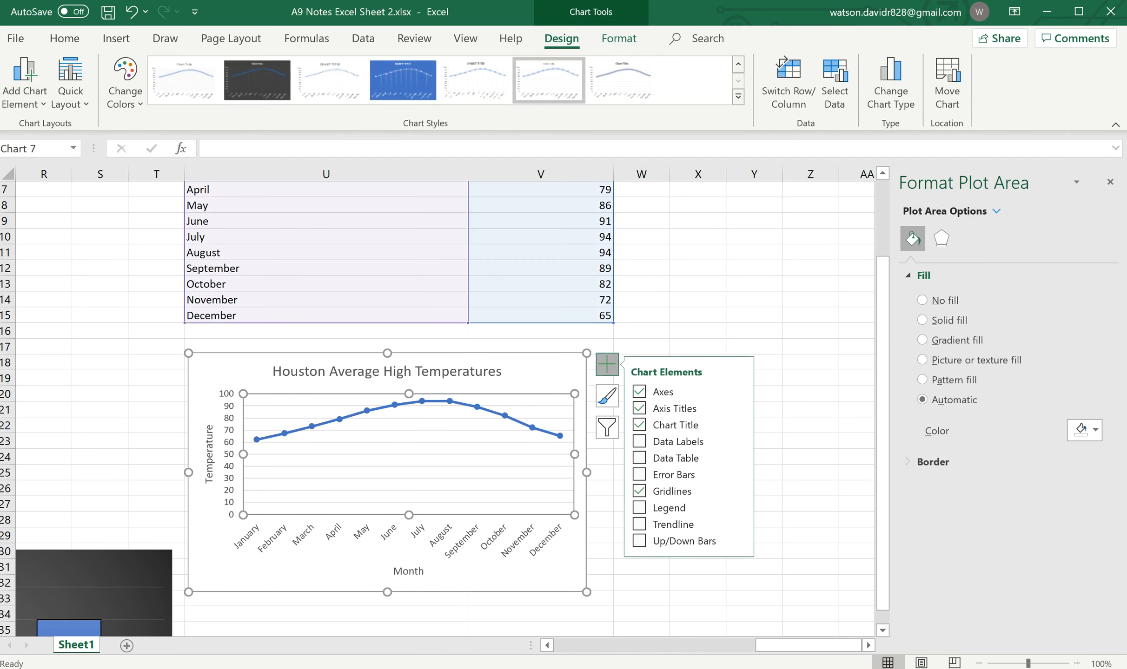
pyautogui.click(494, 484)
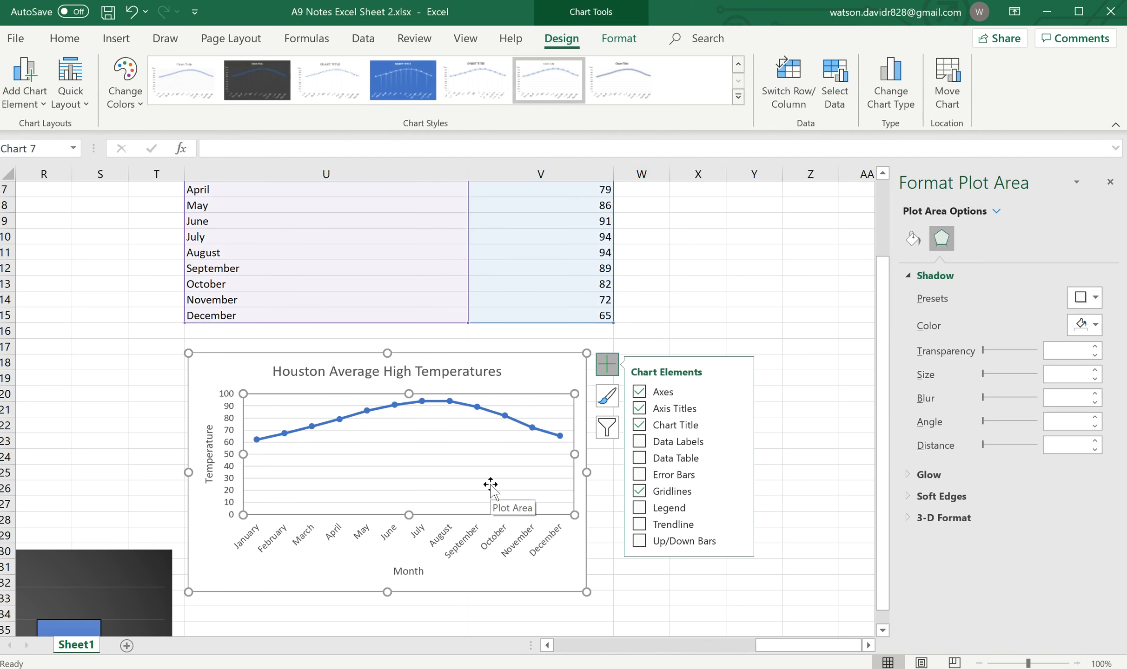
pyautogui.click(739, 494)
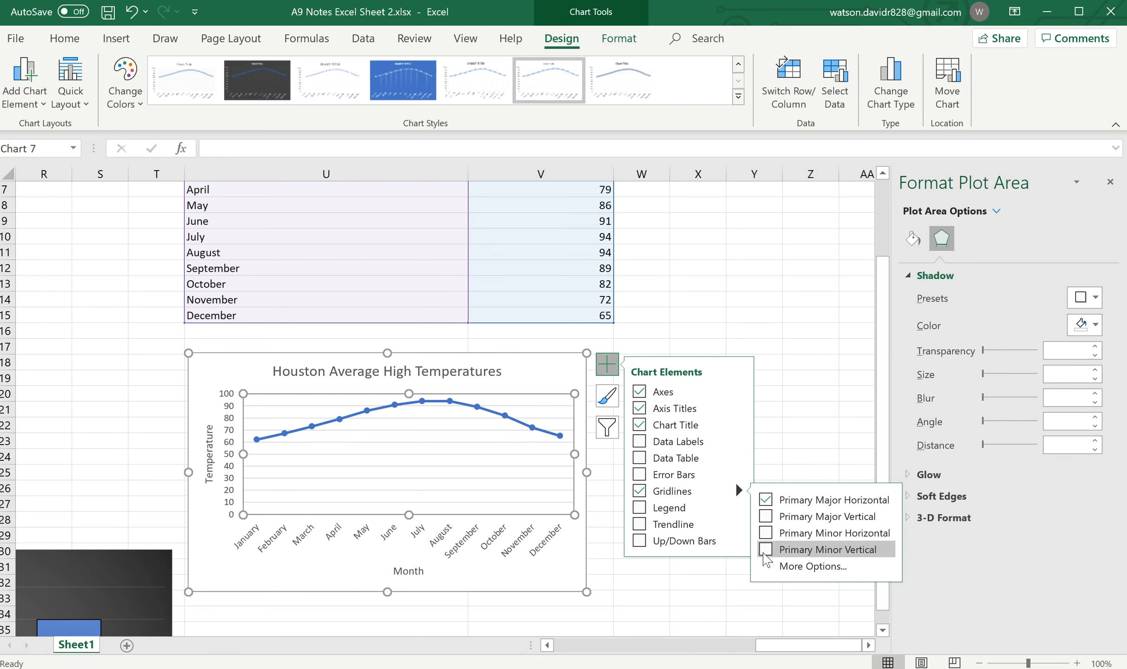
pyautogui.click(766, 550)
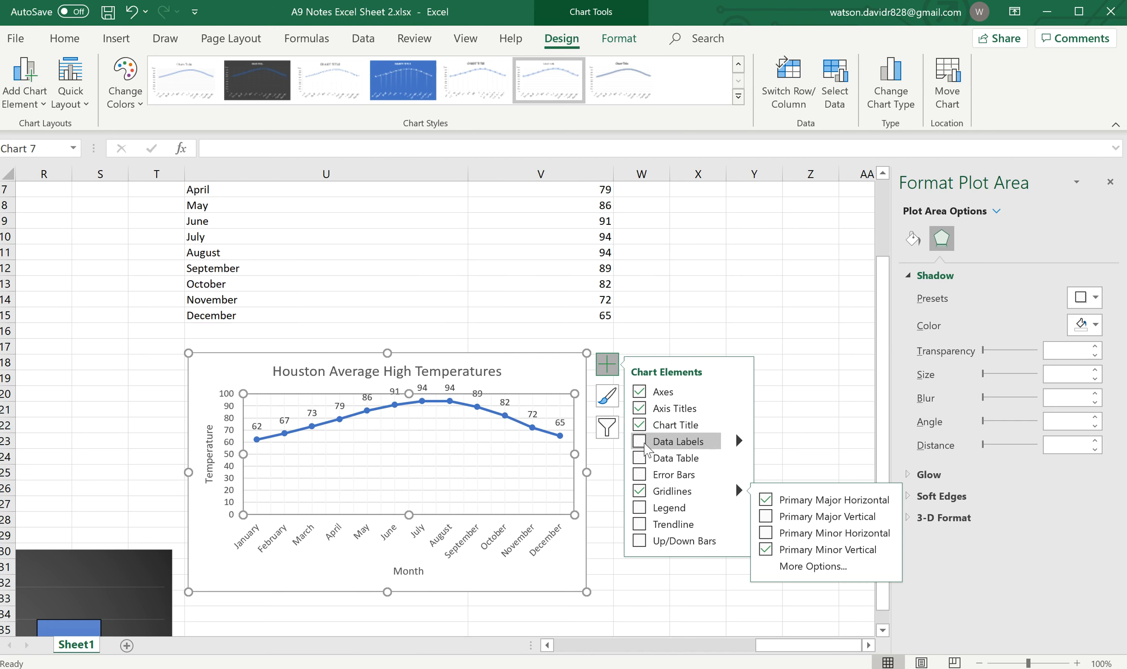
# - Try data labels on the Houston temperature line chart and remove them again
pyautogui.click(643, 443)
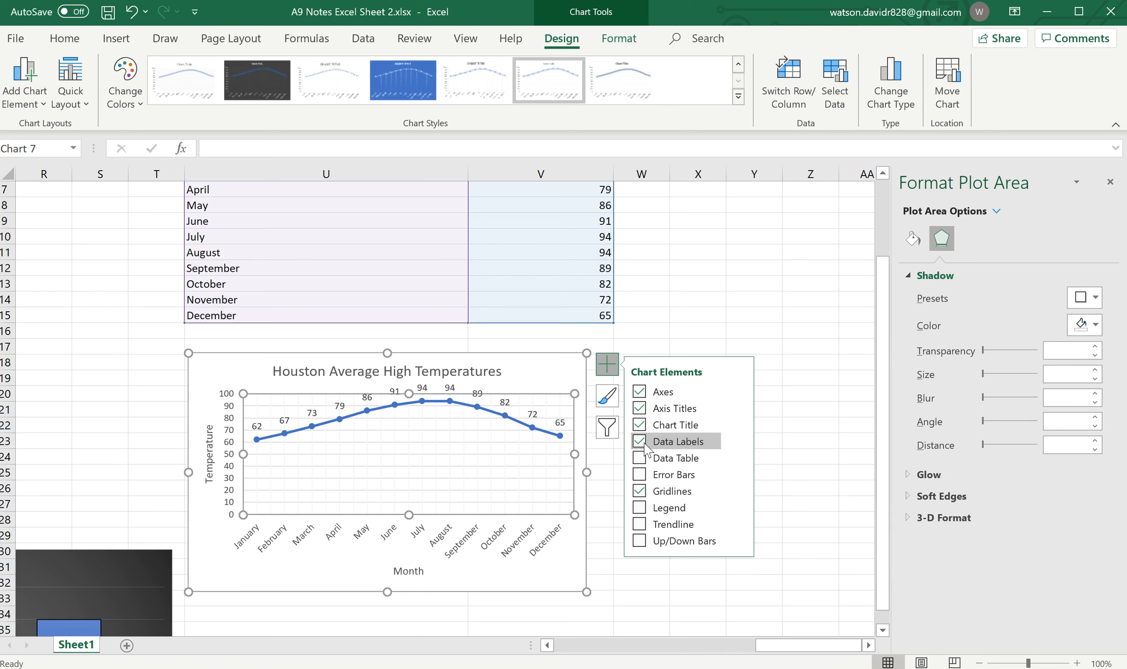
pyautogui.click(644, 443)
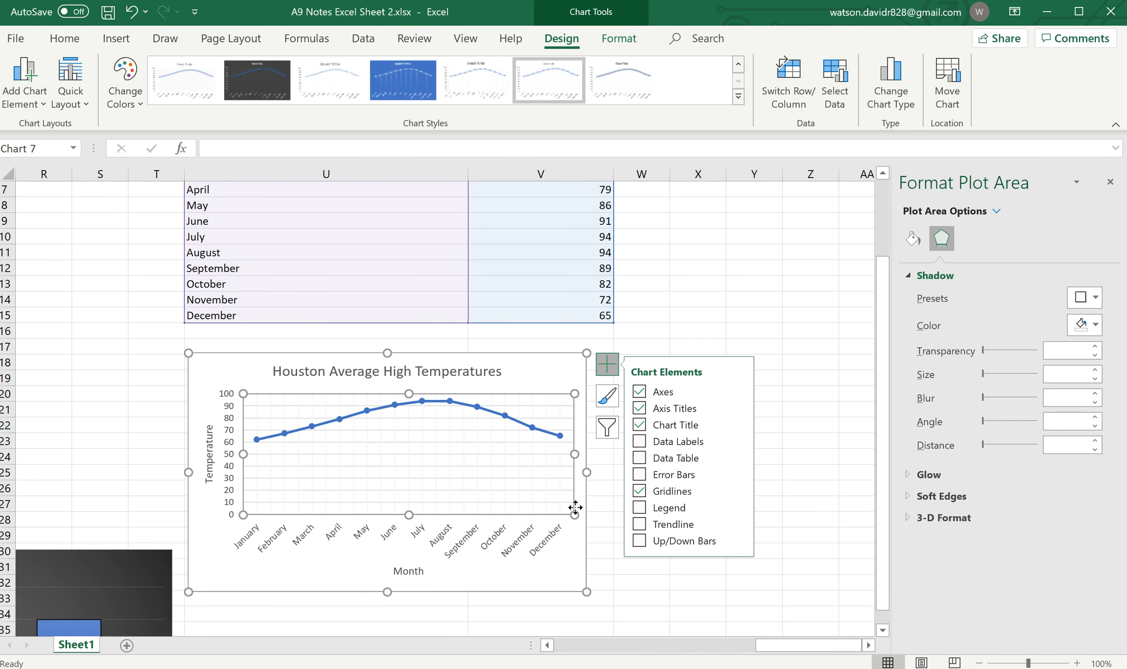
# - Deselect the Houston temperature line chart and review its source data and the column, pie, histogram and line charts across the worksheet
pyautogui.click(744, 342)
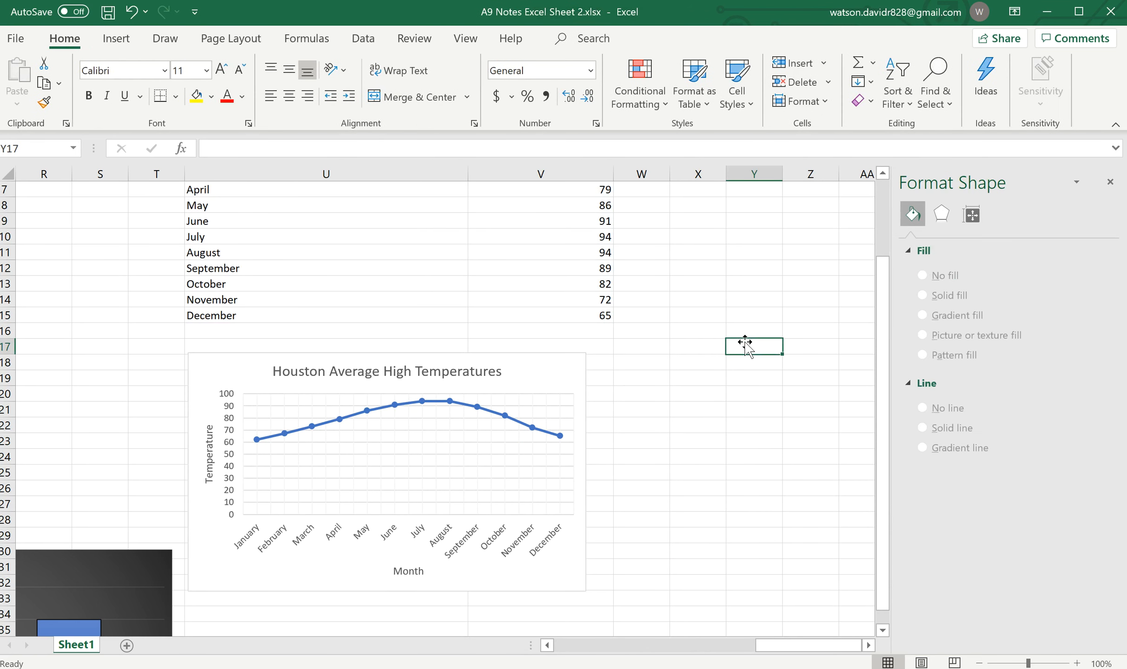
pyautogui.scroll(2, 744, 342)
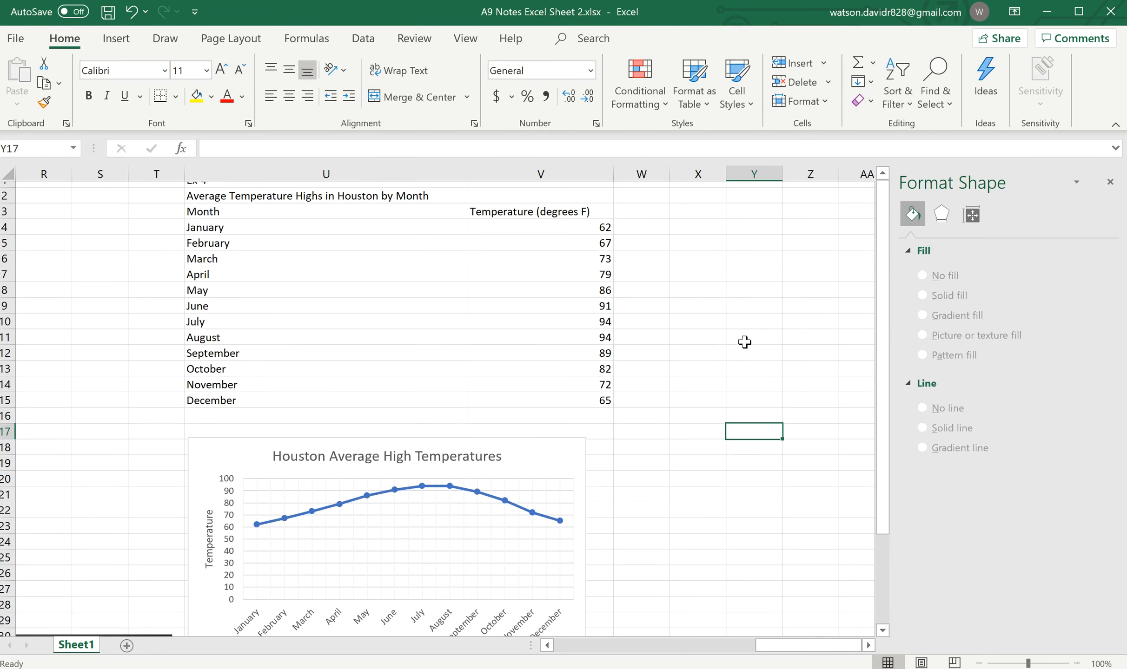
pyautogui.scroll(-1, 744, 342)
pyautogui.scroll(1, 744, 342)
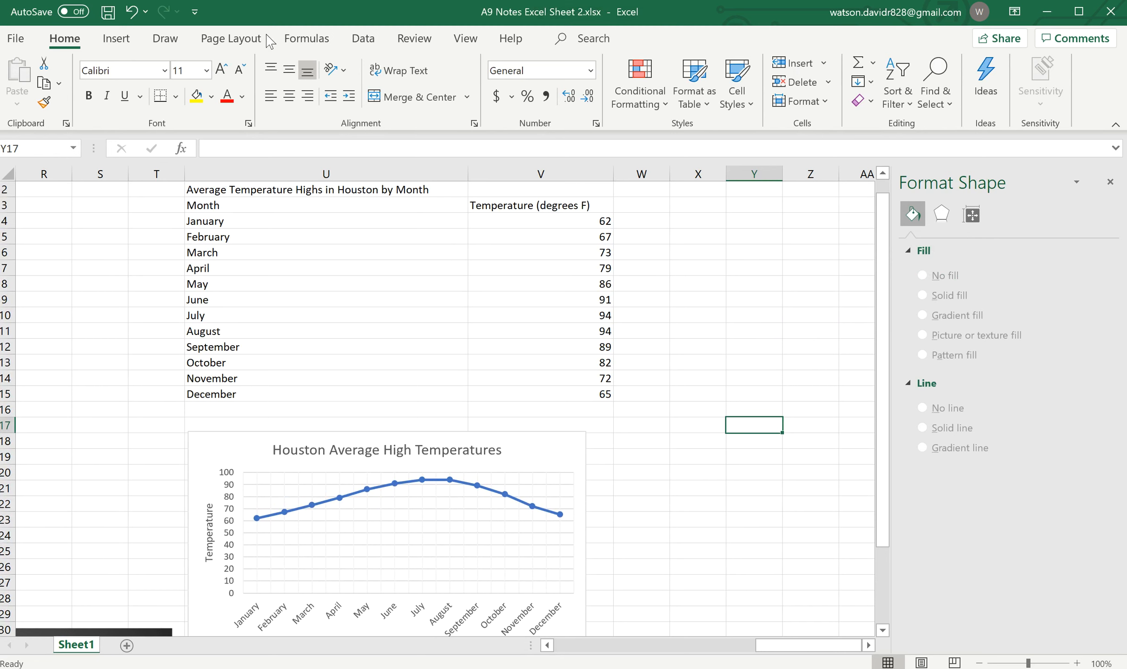
pyautogui.click(122, 43)
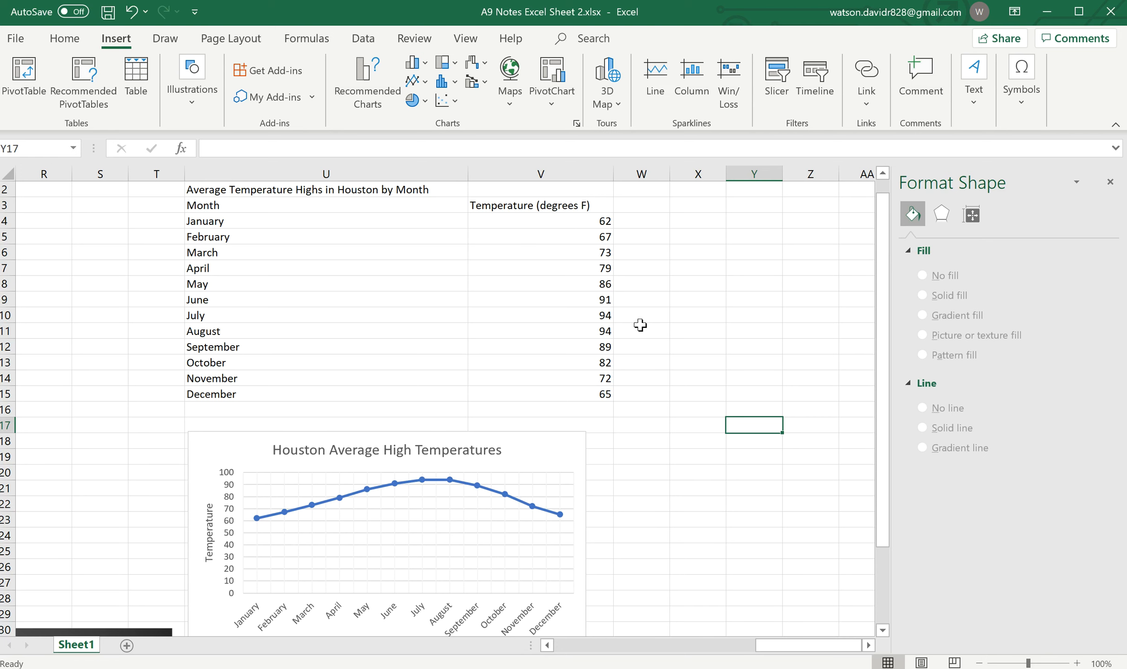
pyautogui.scroll(-3, 637, 319)
pyautogui.scroll(-2, 641, 326)
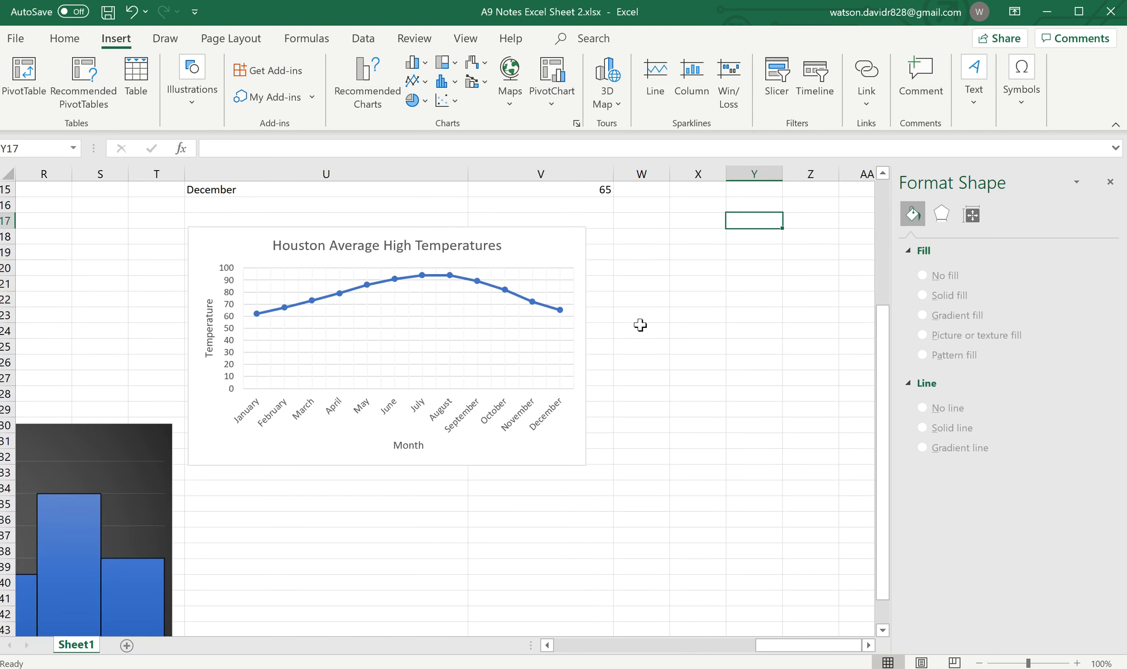
pyautogui.hscroll(-2, 641, 325)
pyautogui.hscroll(-10, 641, 325)
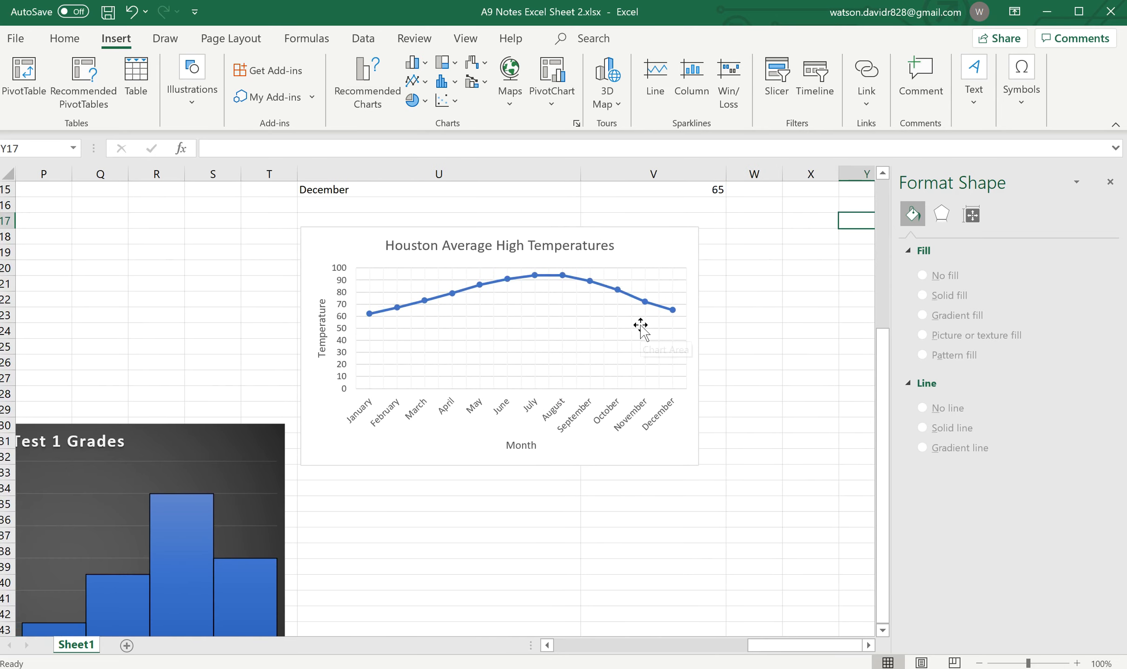
pyautogui.hscroll(-5, 640, 326)
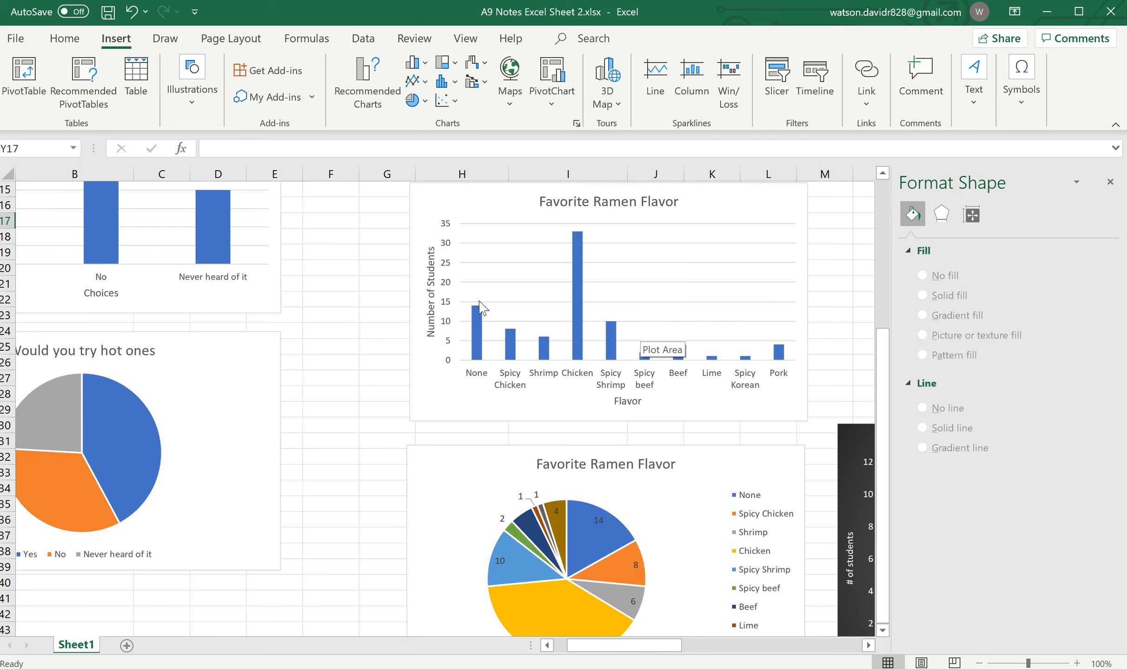
pyautogui.hscroll(2, 651, 493)
pyautogui.hscroll(7, 651, 493)
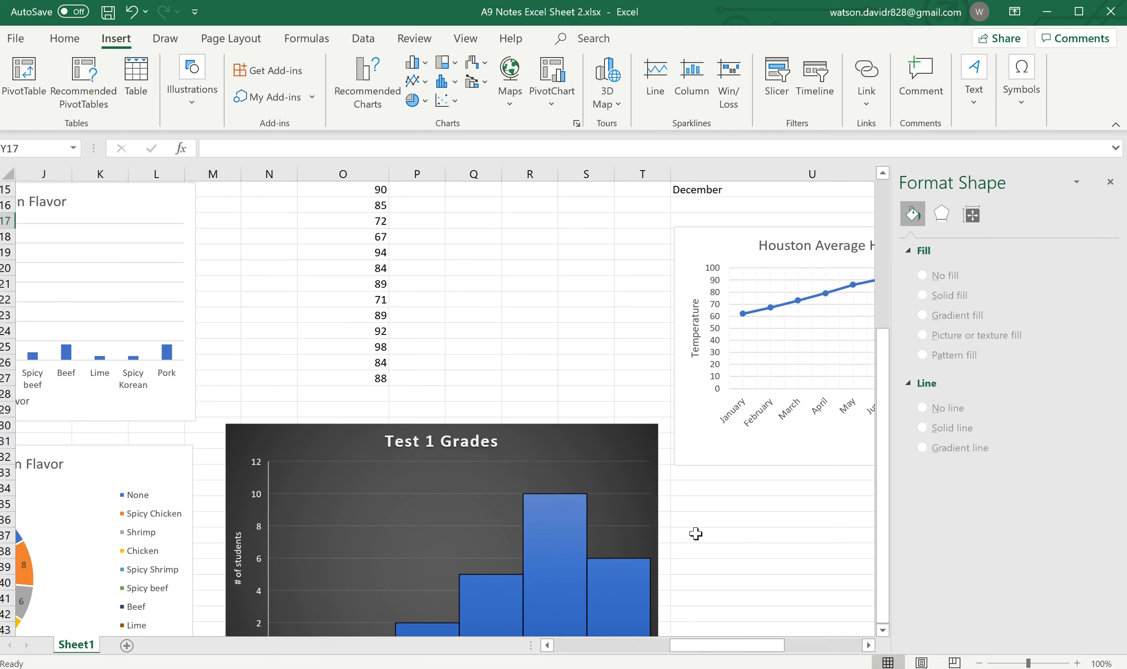
pyautogui.hscroll(3, 696, 534)
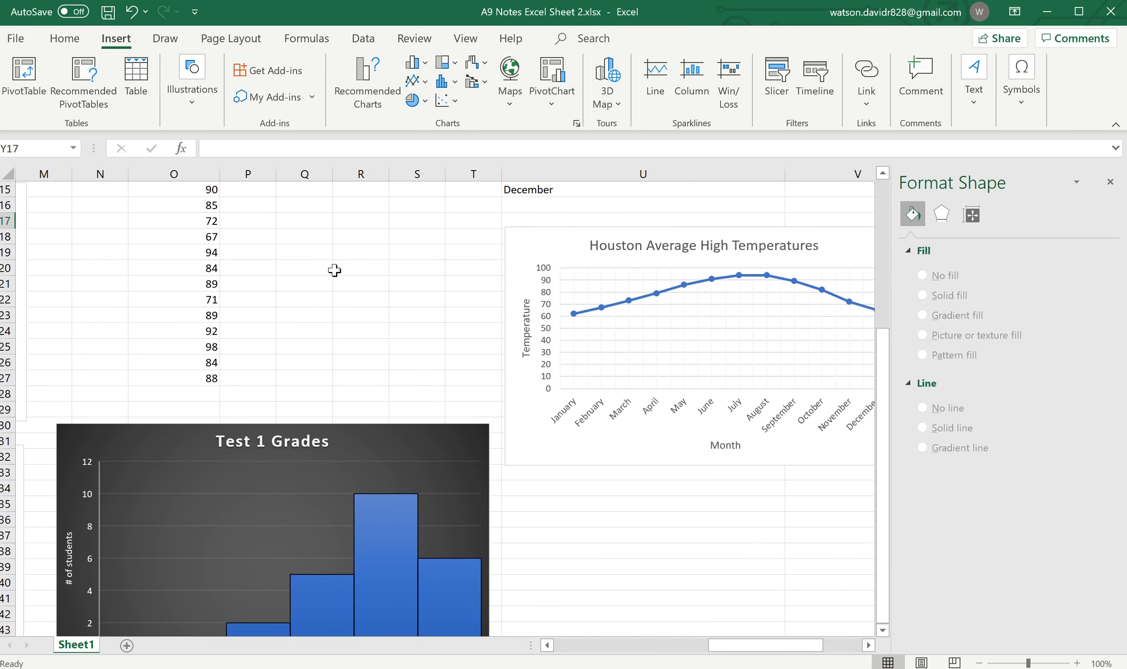
# - Save the workbook with the finished charts
pyautogui.click(108, 18)
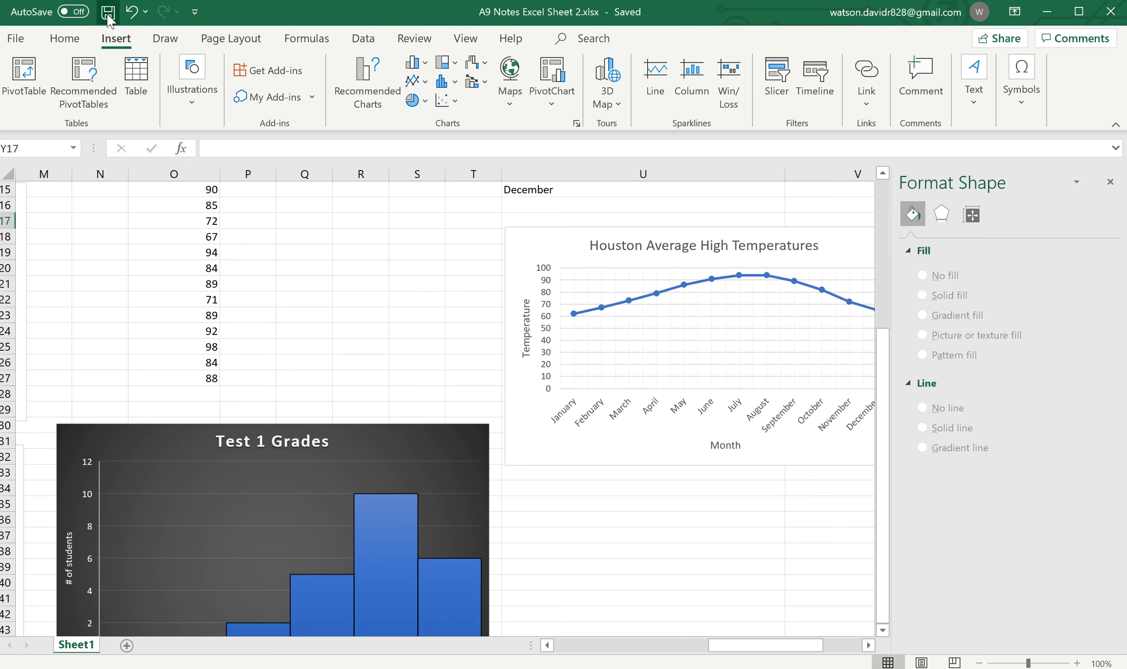